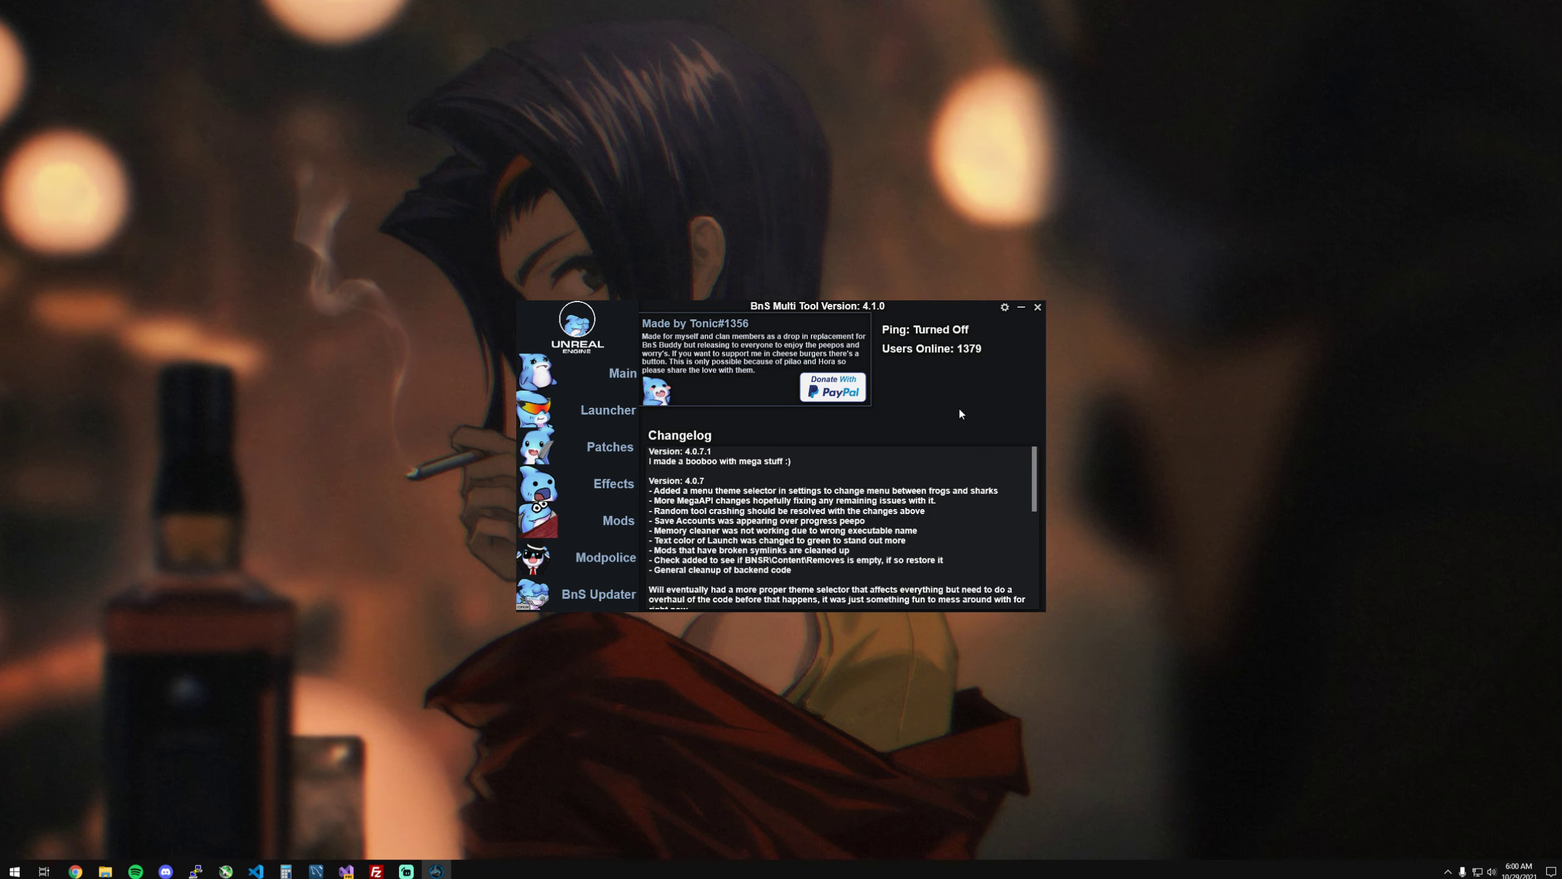
Step: Open the Sync page of the Patches section and skip the authorization to browse the published files without signing in
drag(960, 413, 922, 405)
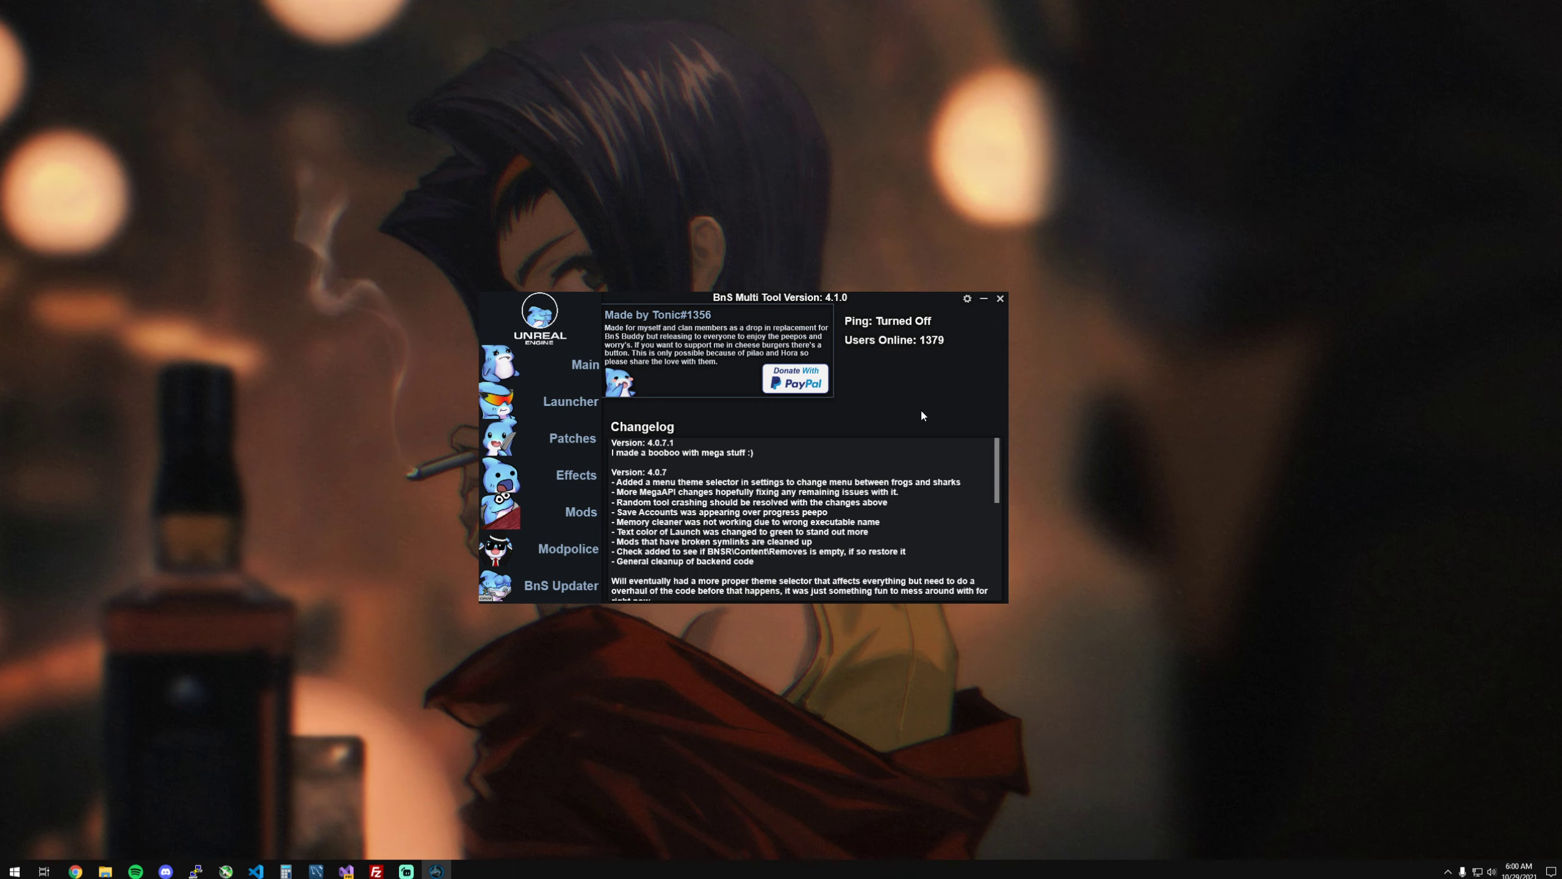
click(585, 440)
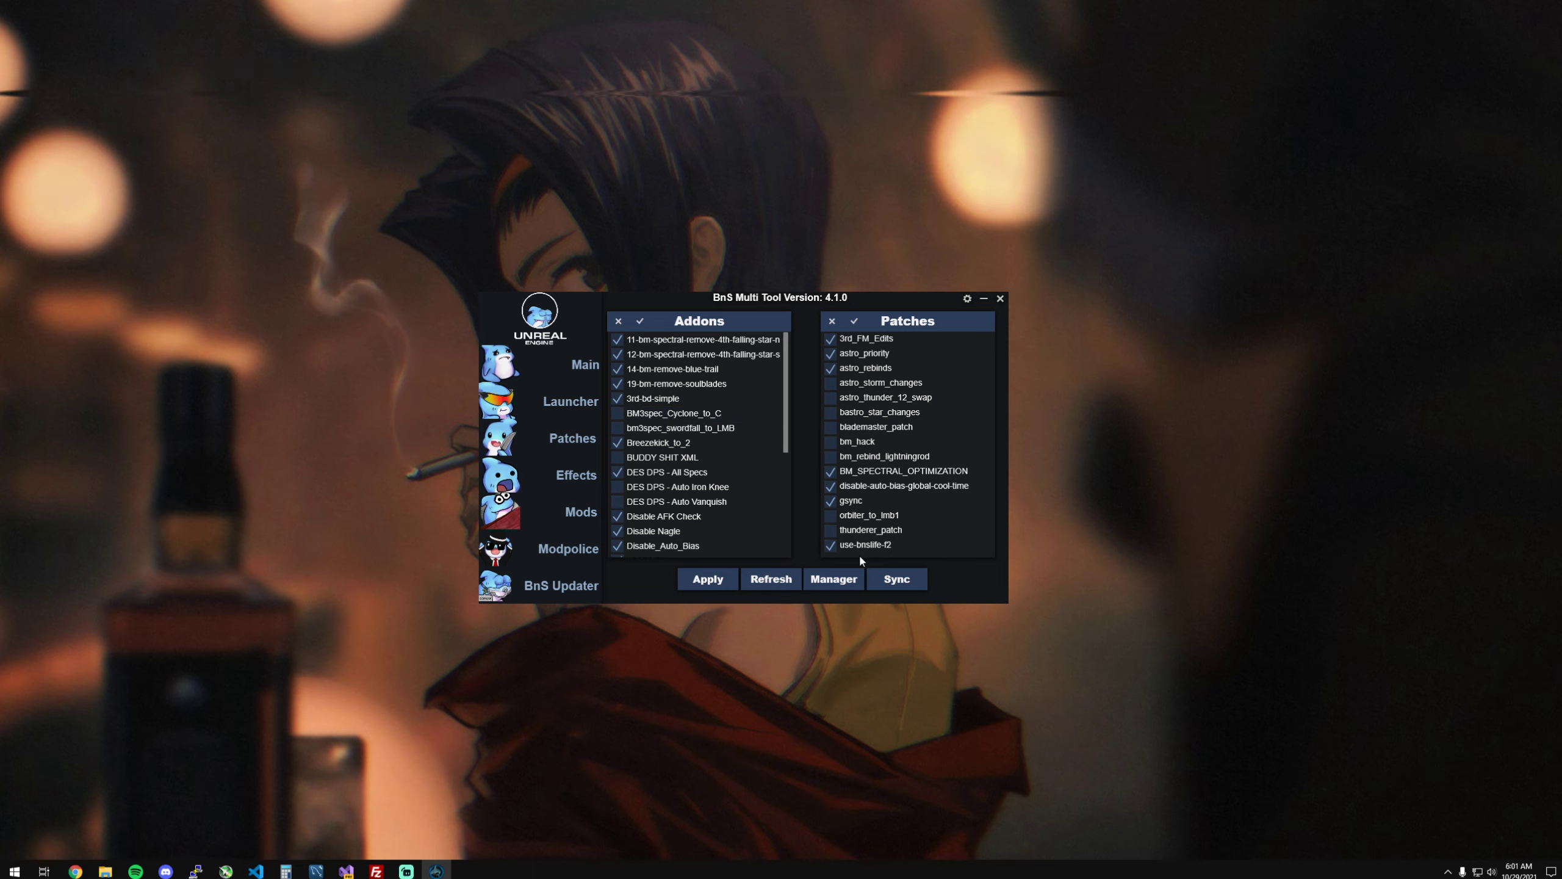
click(901, 580)
drag(760, 357, 726, 358)
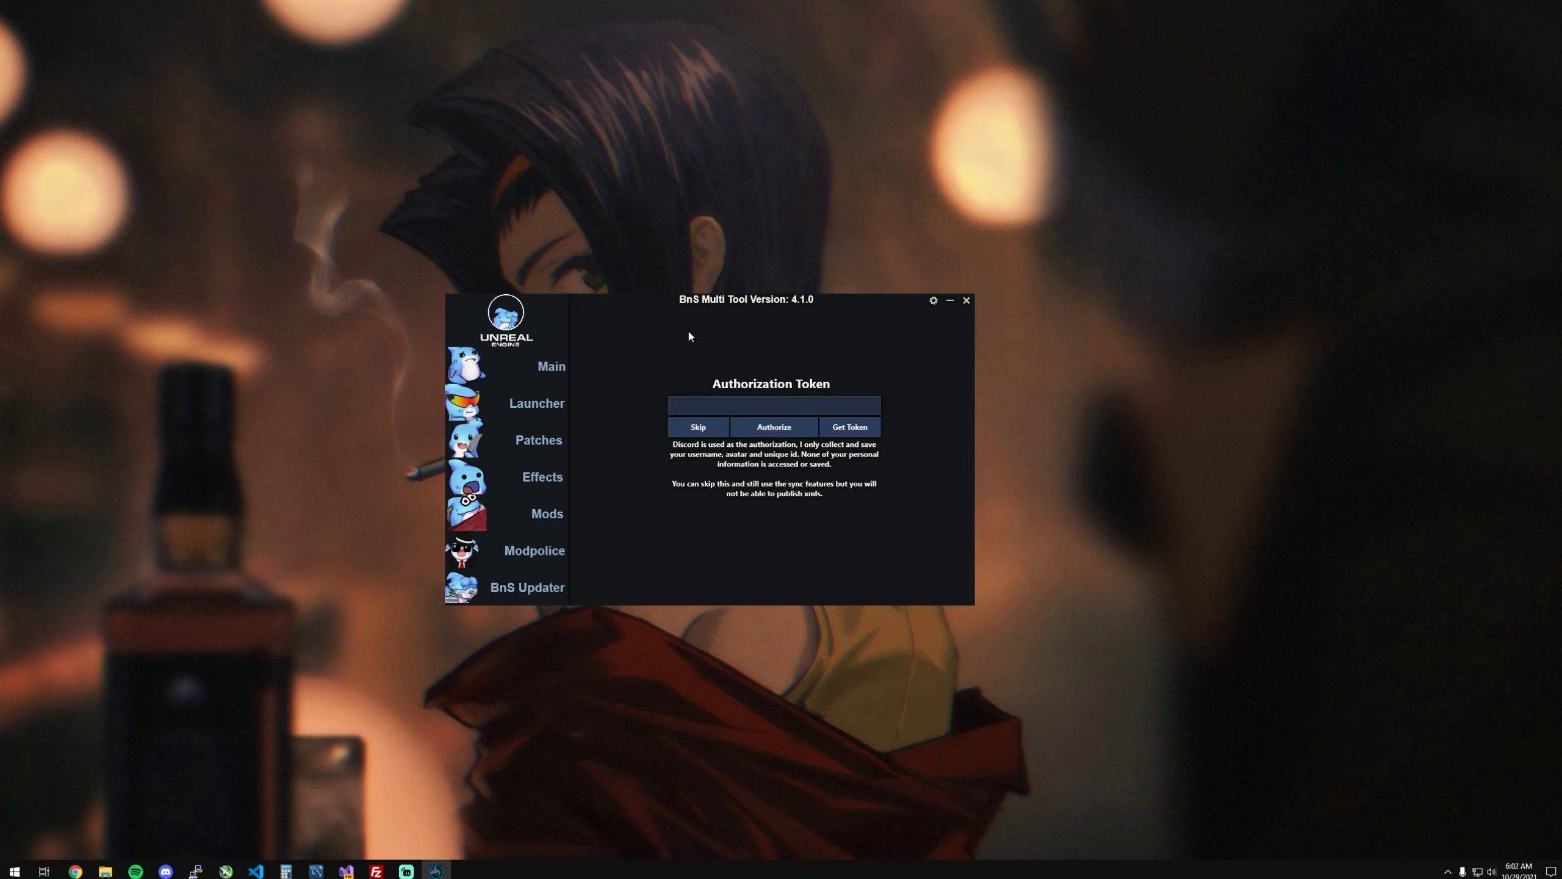
click(700, 425)
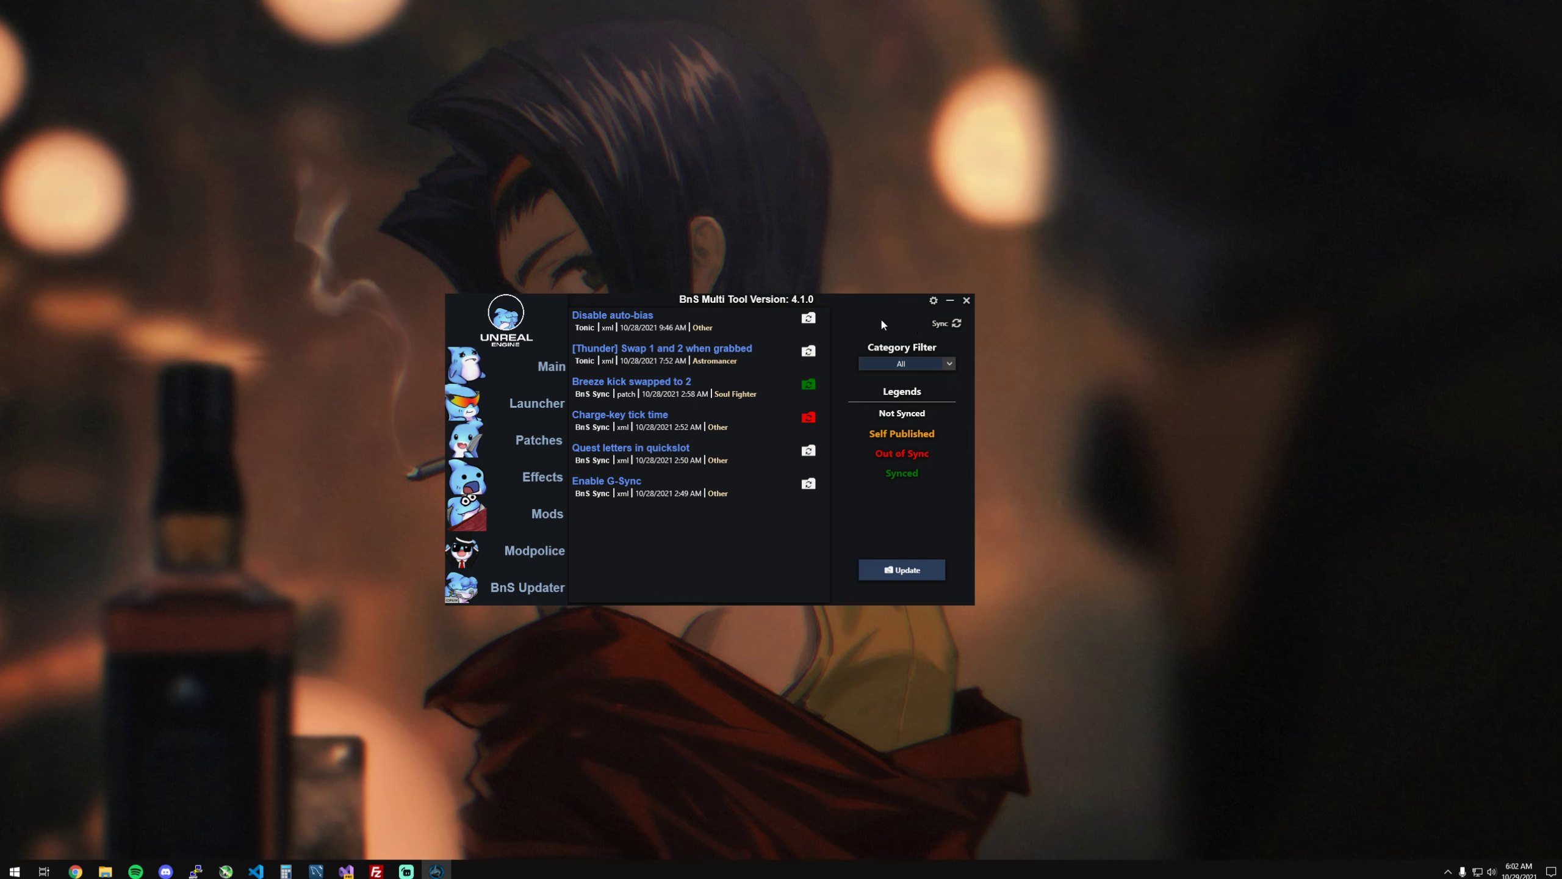
drag(899, 334, 874, 331)
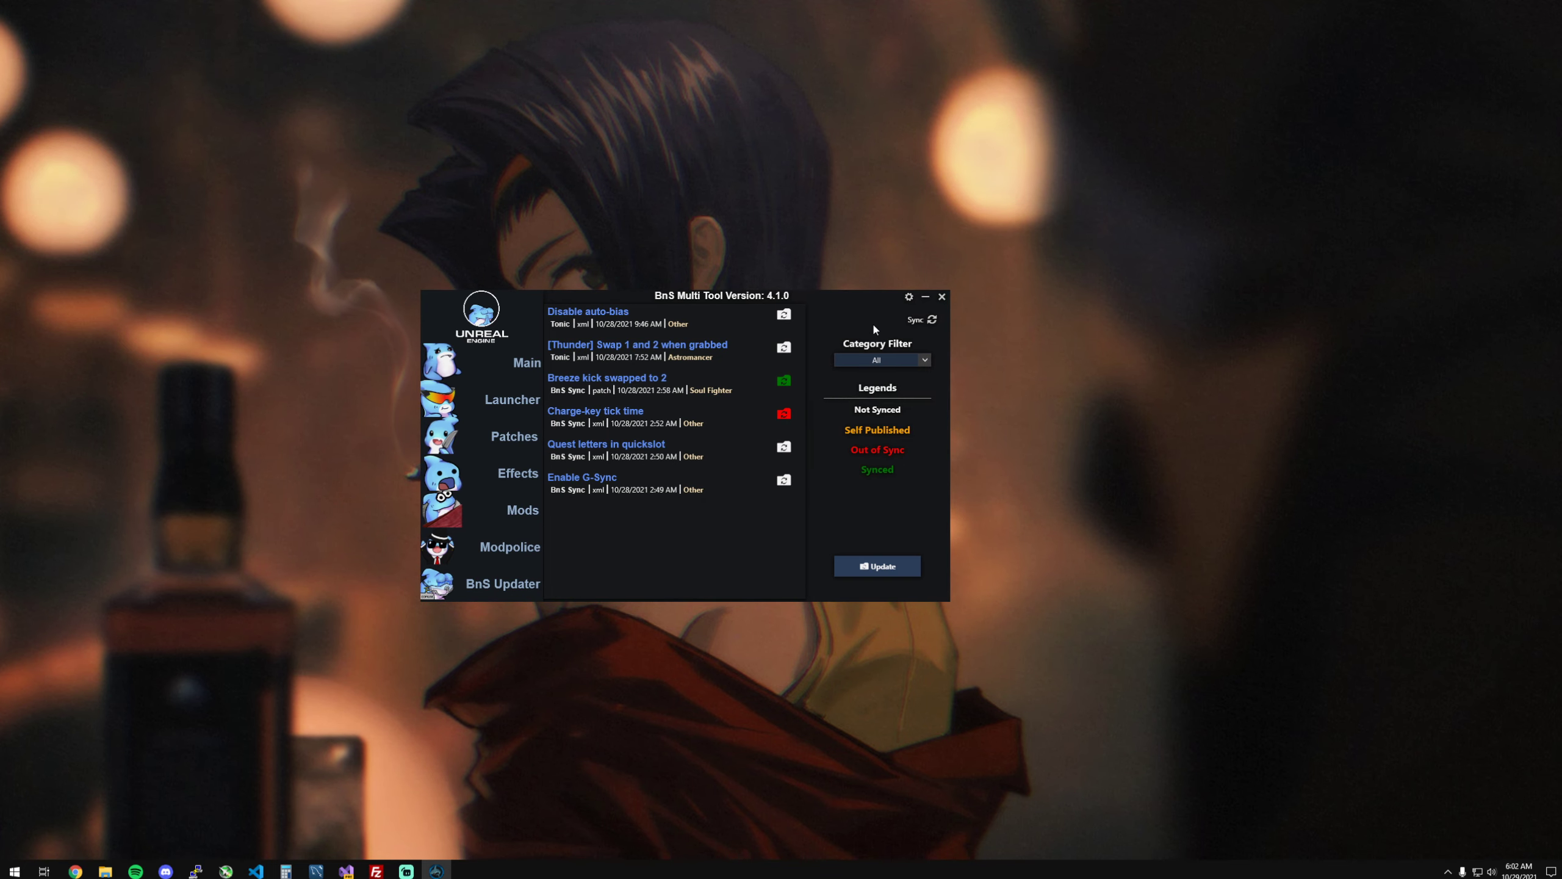
Step: Start signing in to Sync, request an authorization token and authorize BnS Sync on the Discord page
click(922, 323)
click(818, 429)
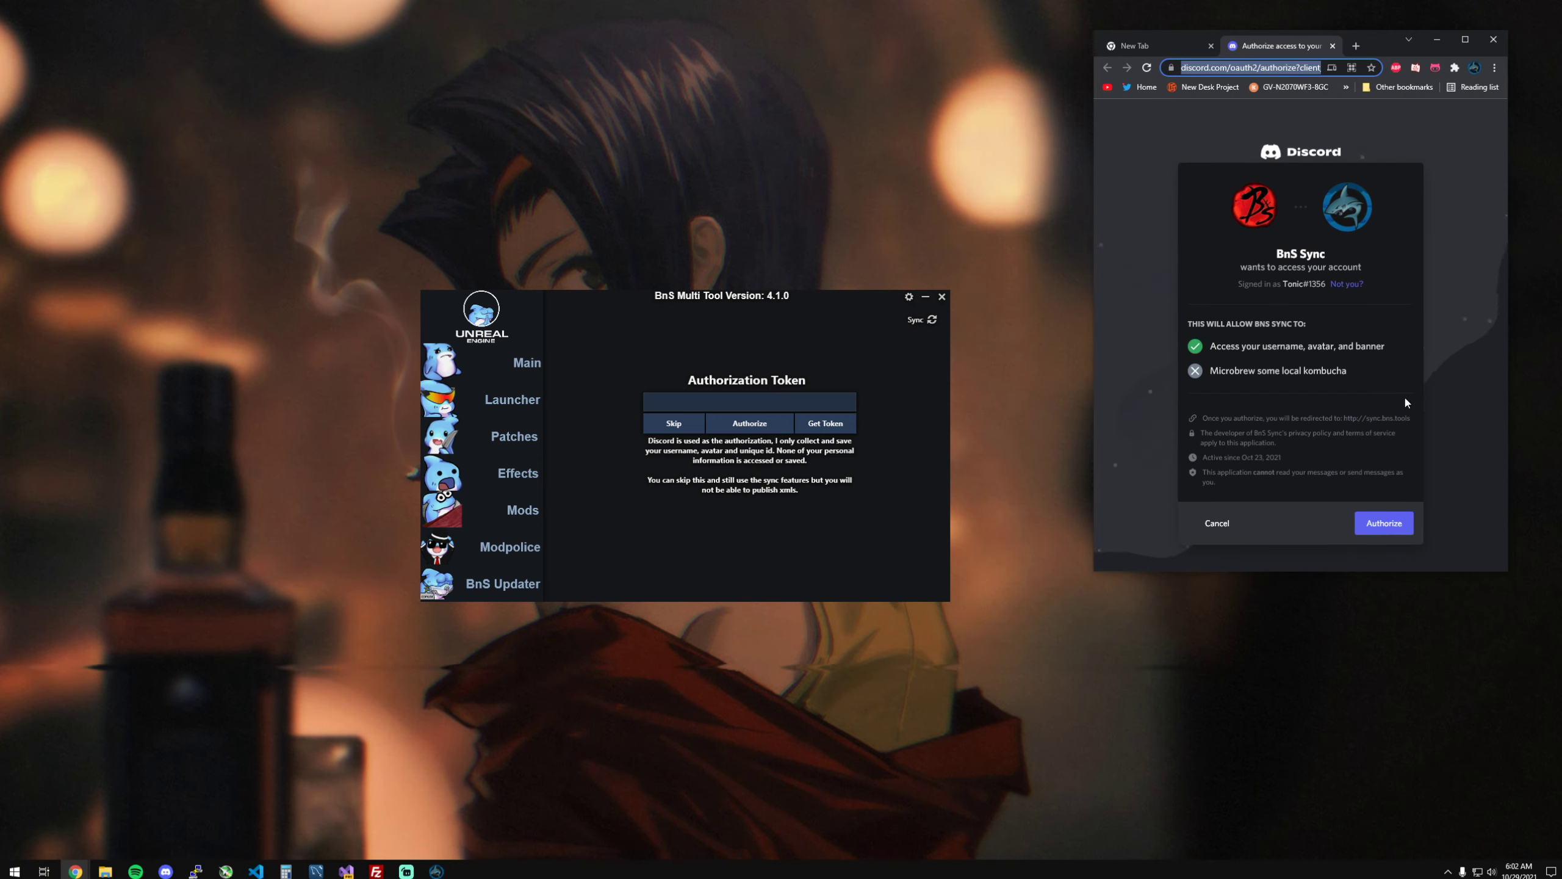
click(1205, 68)
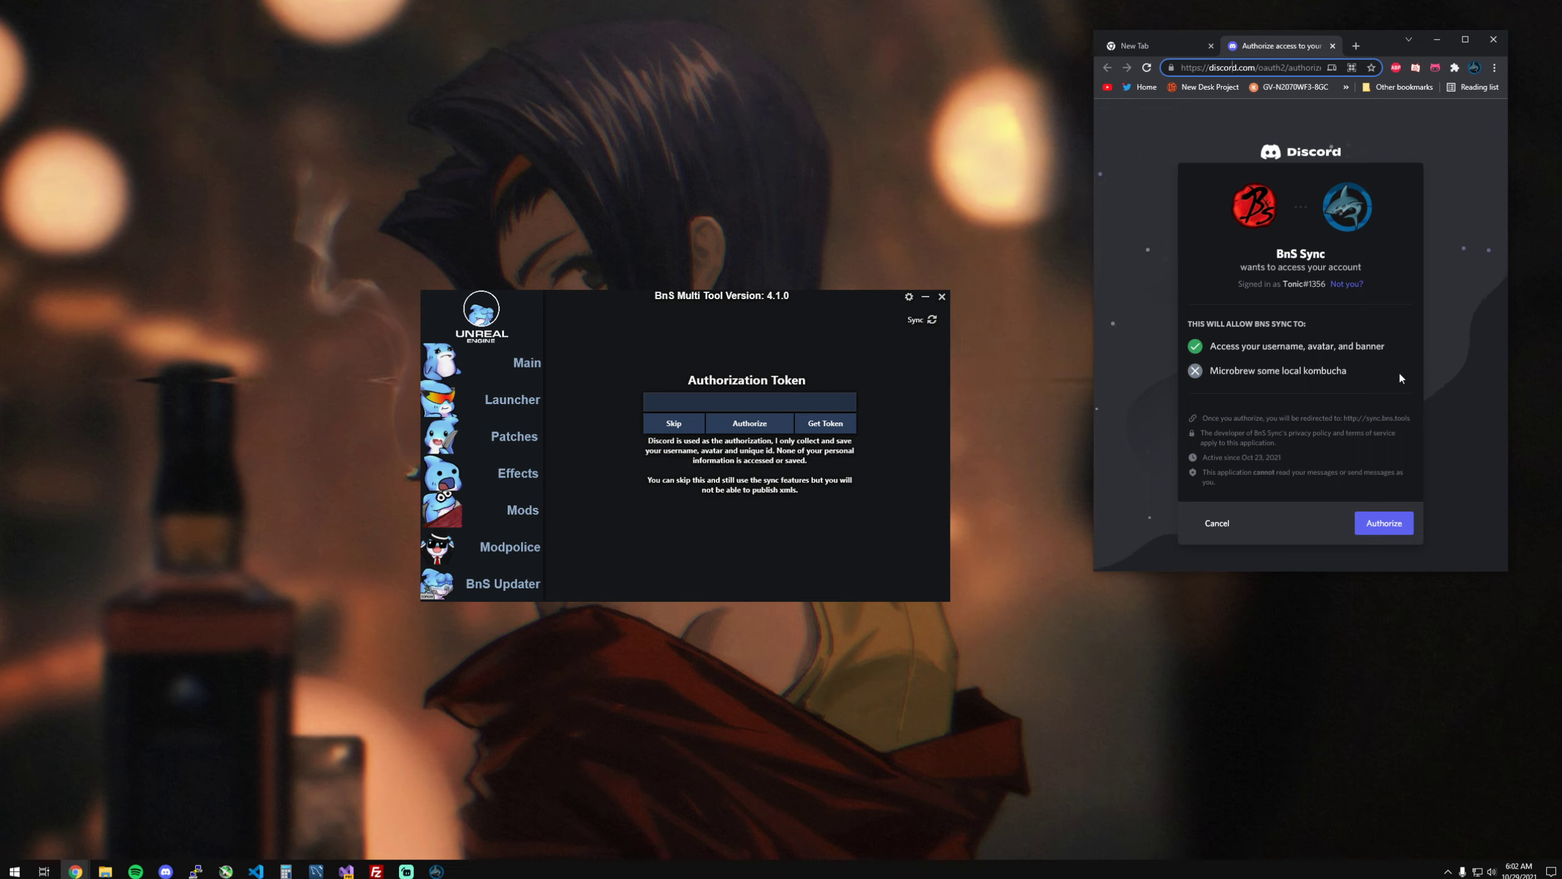
click(1384, 522)
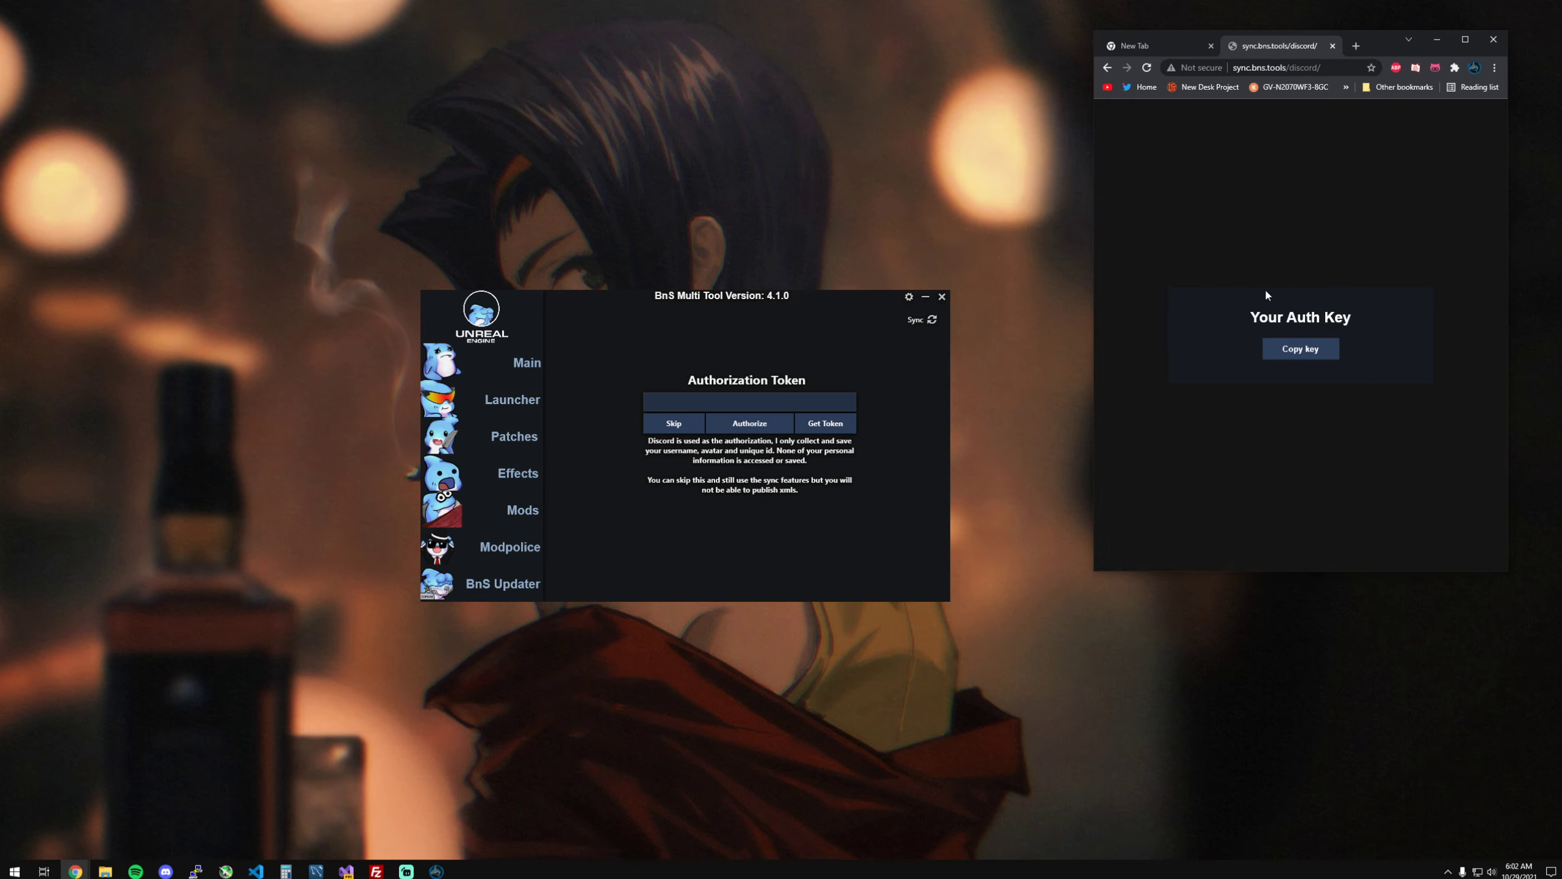
Step: Copy the auth key from the browser, authorize Sync with it, and reload the list of published files
click(1311, 353)
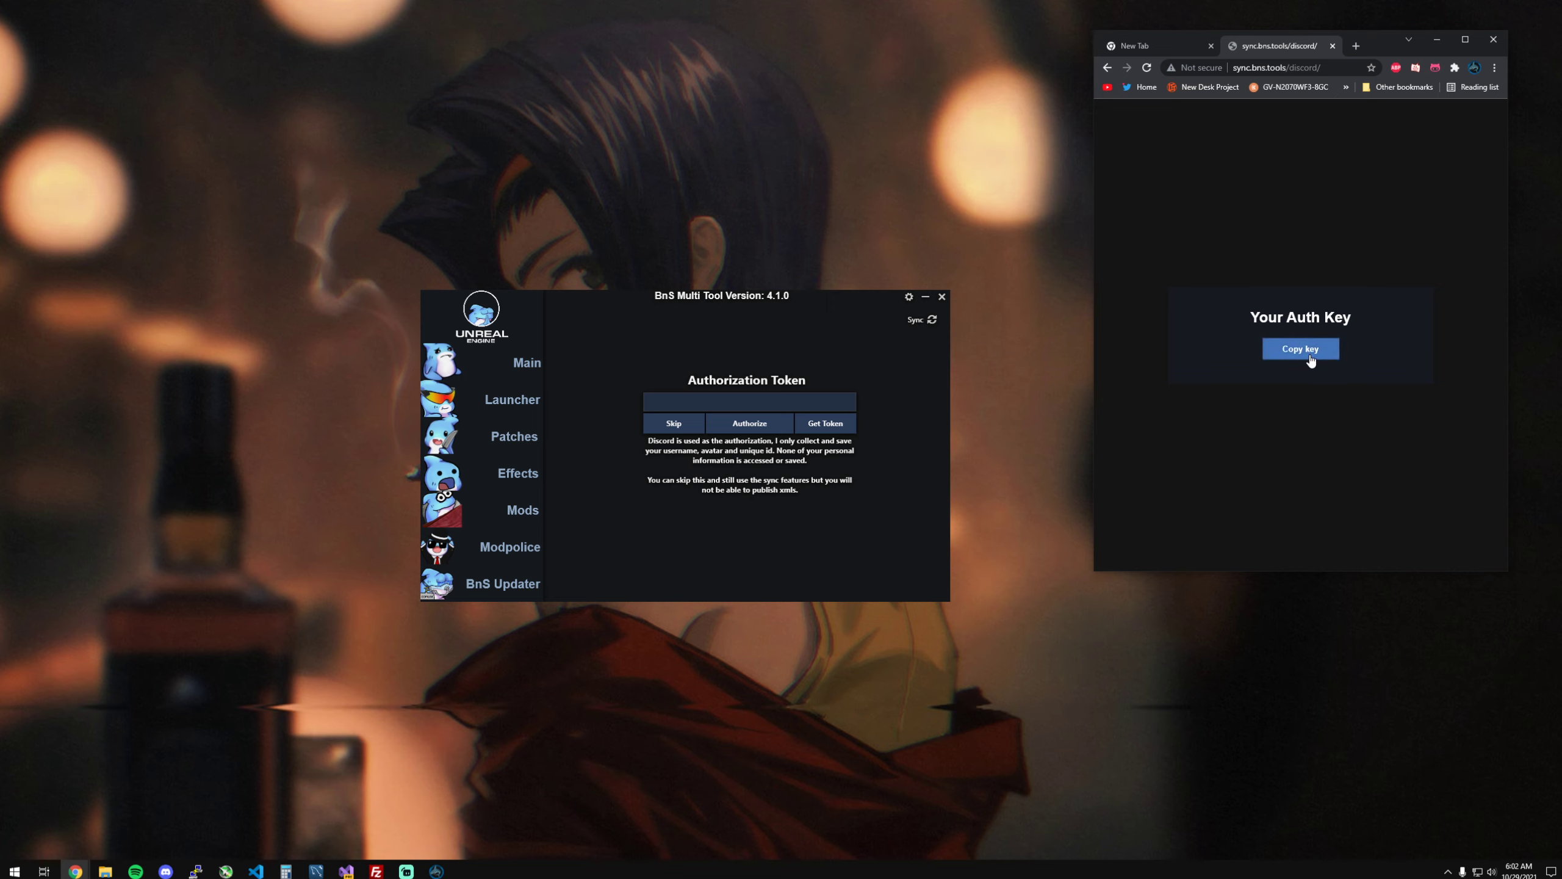
click(853, 403)
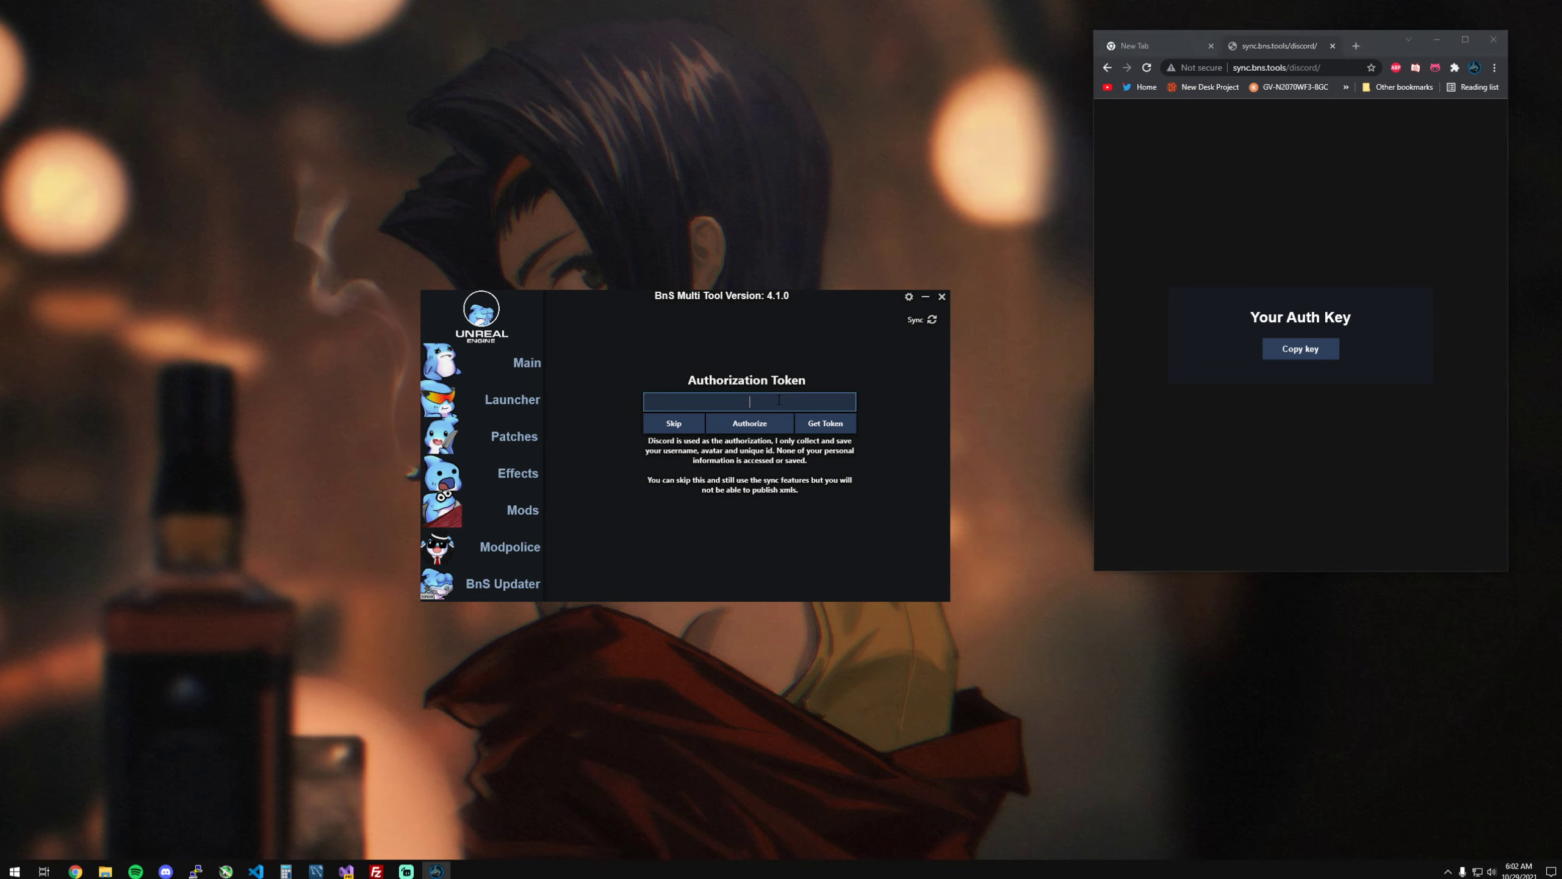
key(ctrl+v)
click(750, 424)
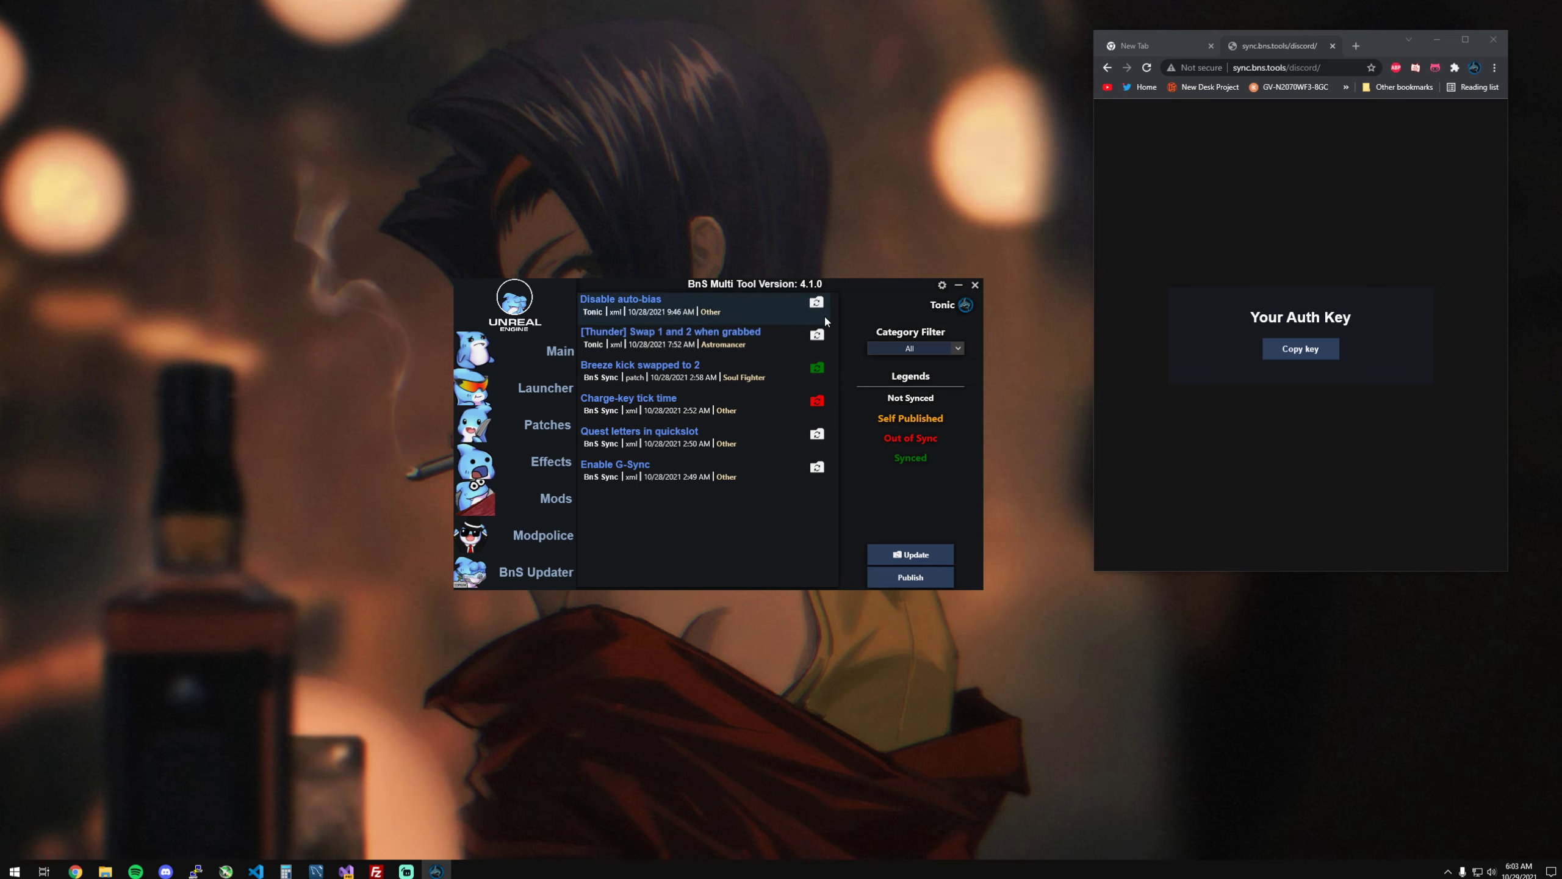
click(544, 425)
click(854, 567)
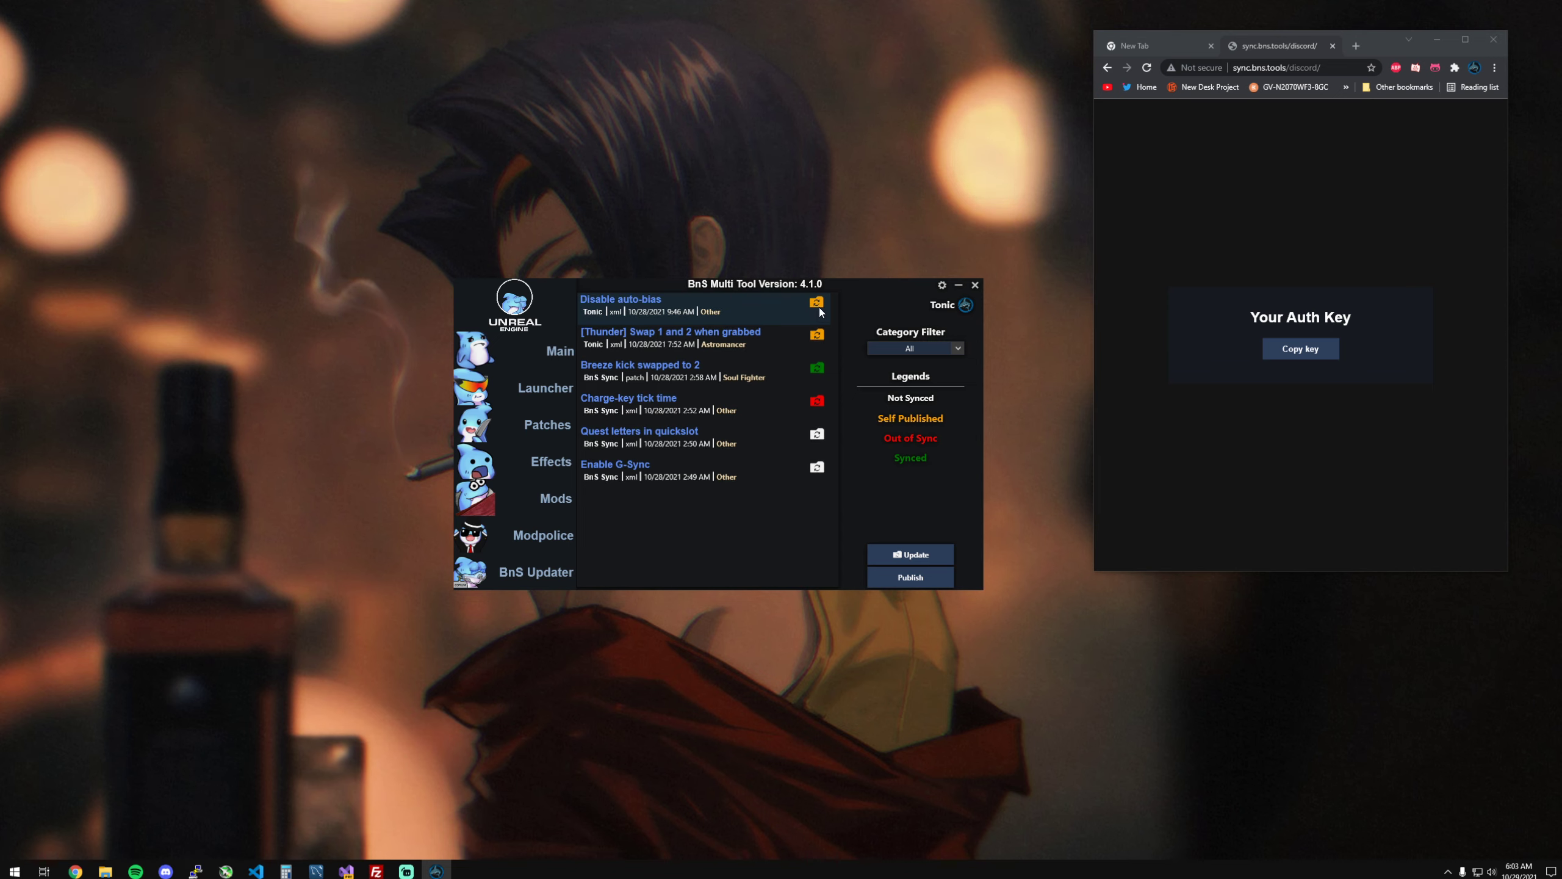
Step: Filter the published files by the Other and Soul Fighter categories, finishing with the filter set back to All
click(920, 348)
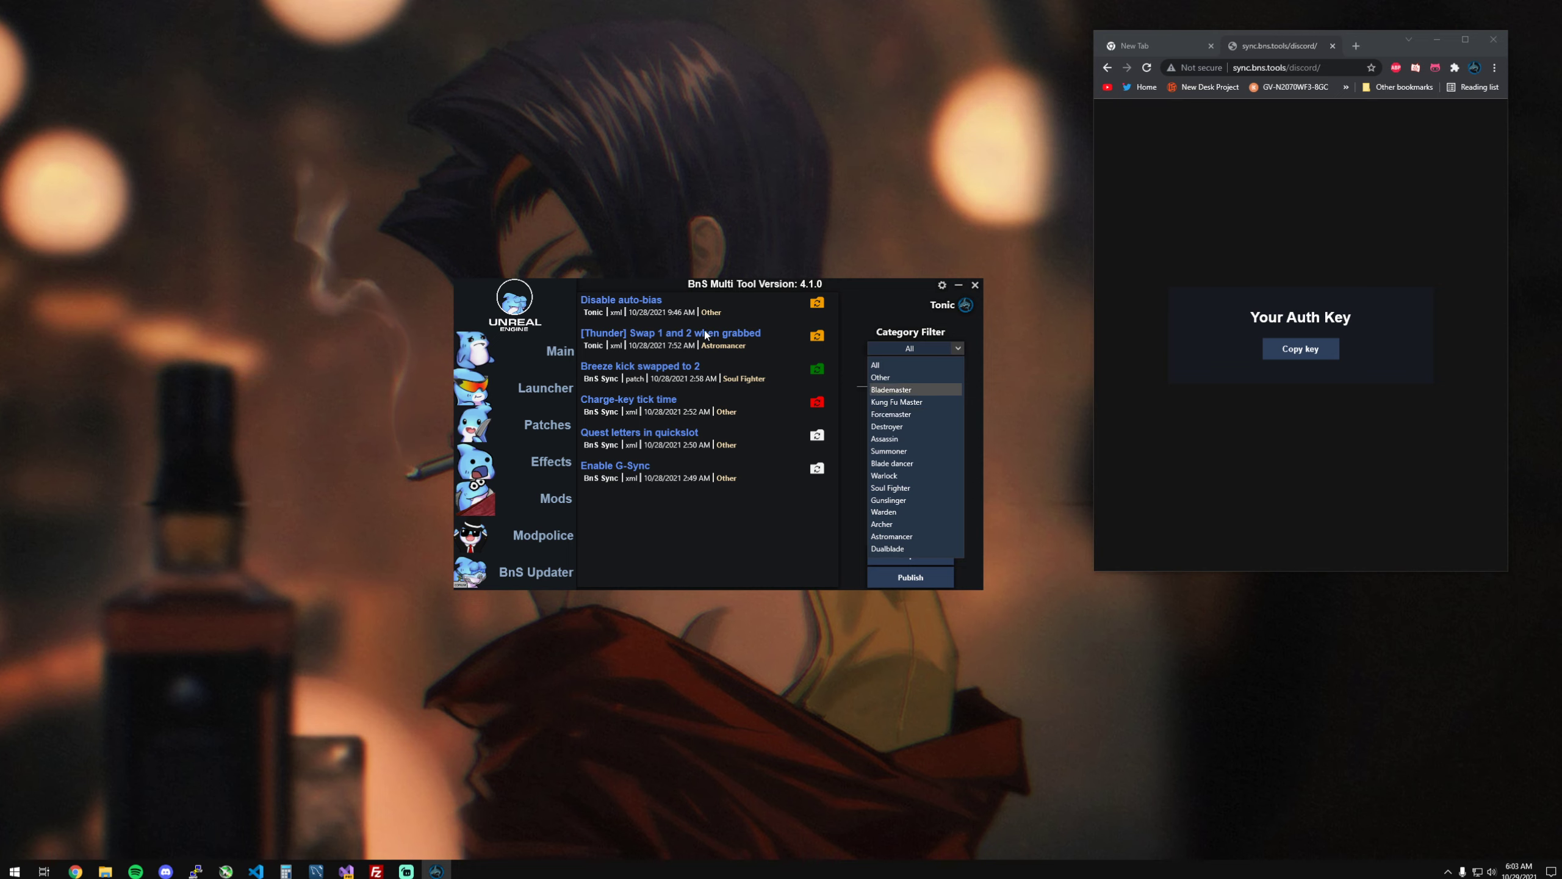
click(886, 376)
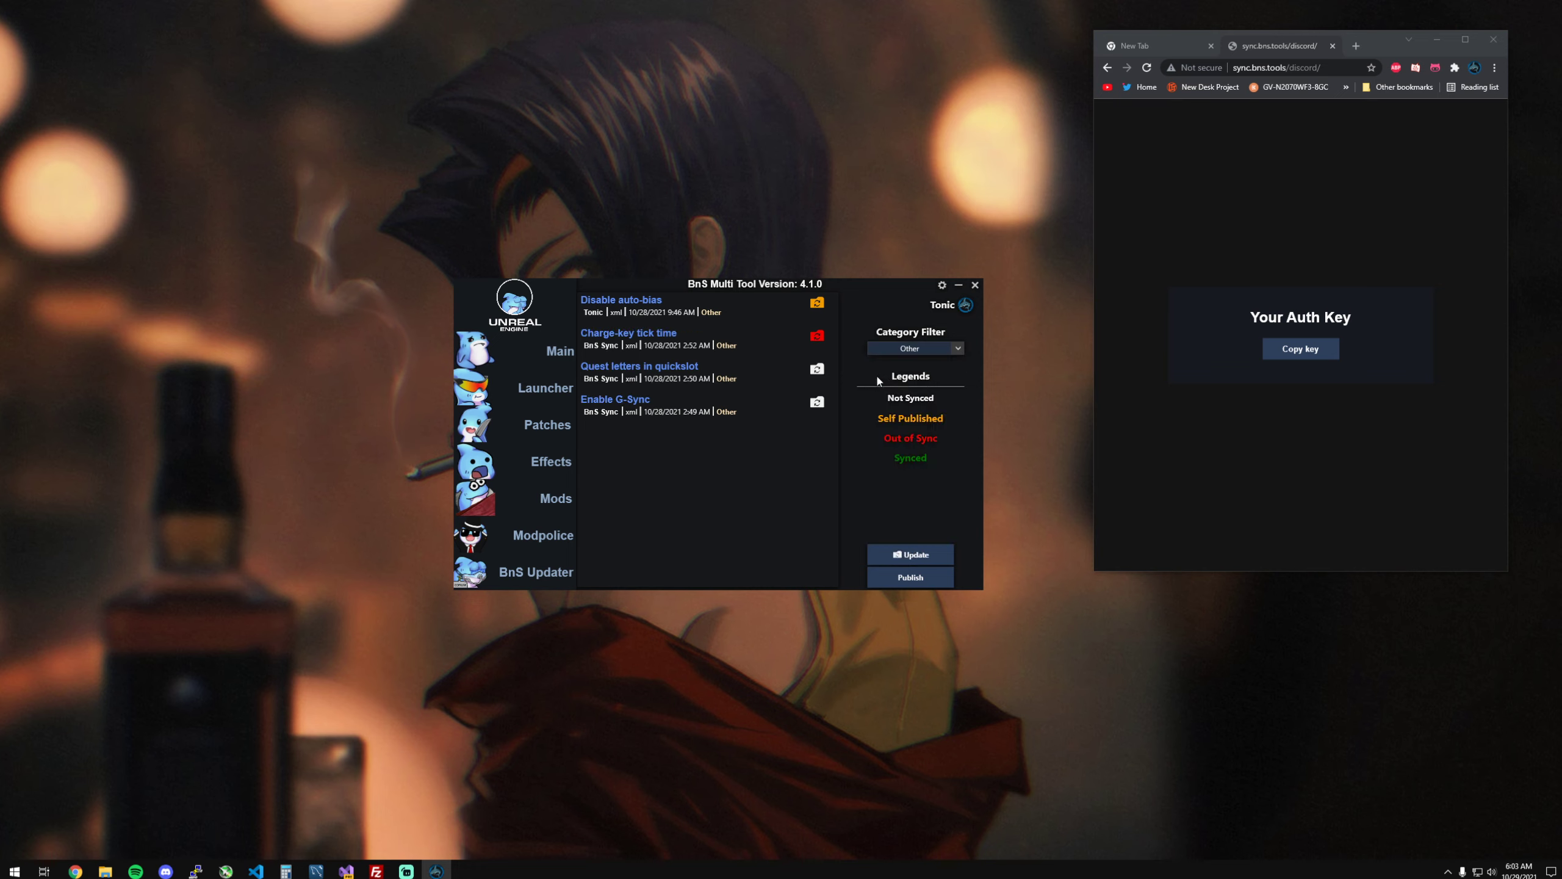
click(925, 351)
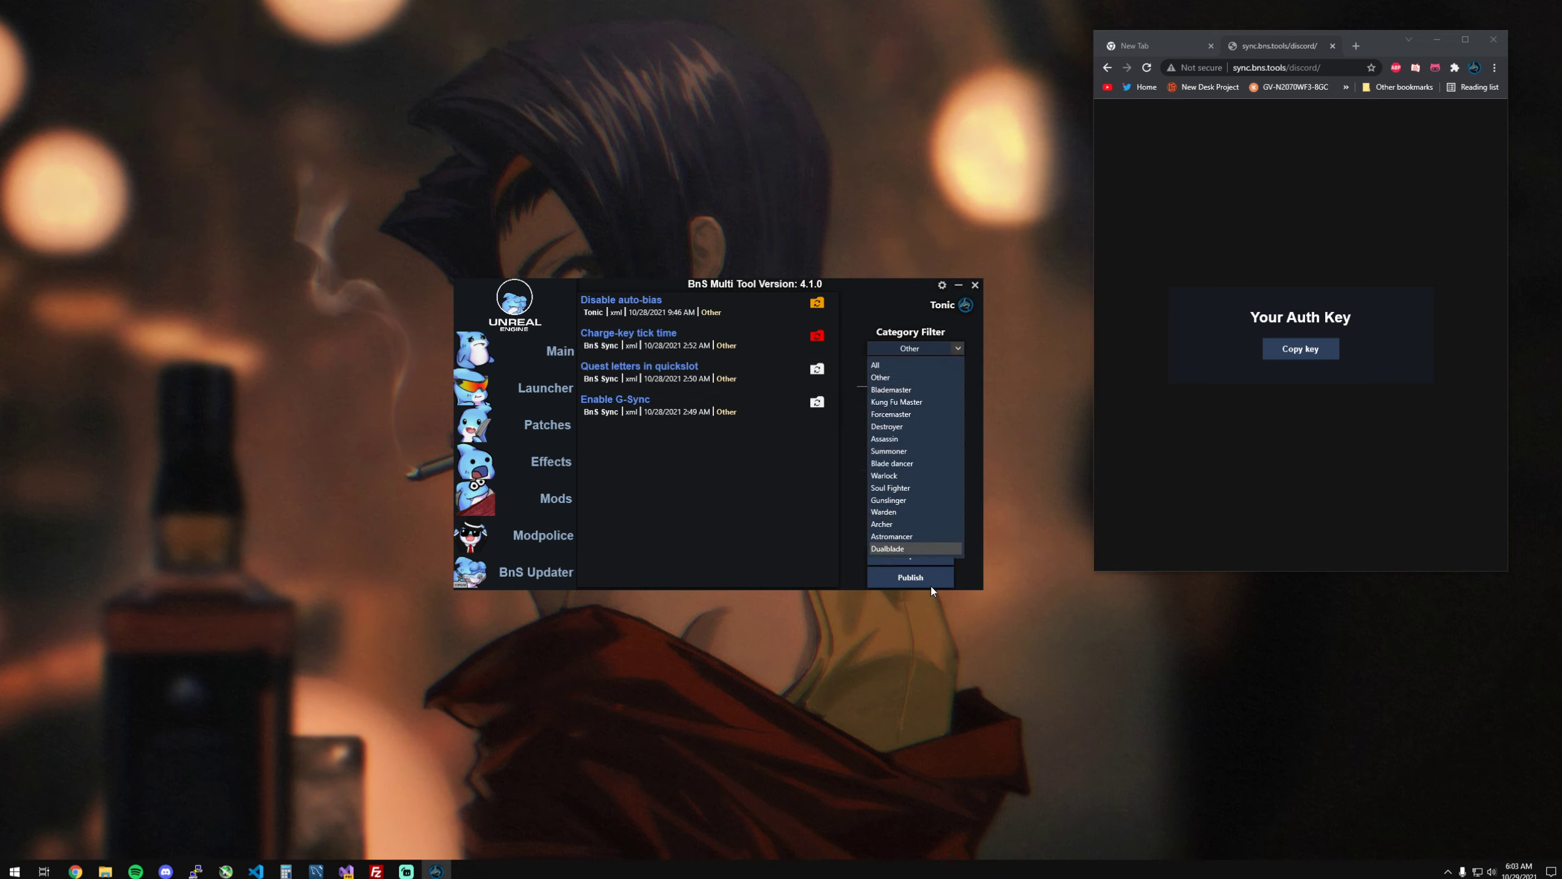
click(901, 489)
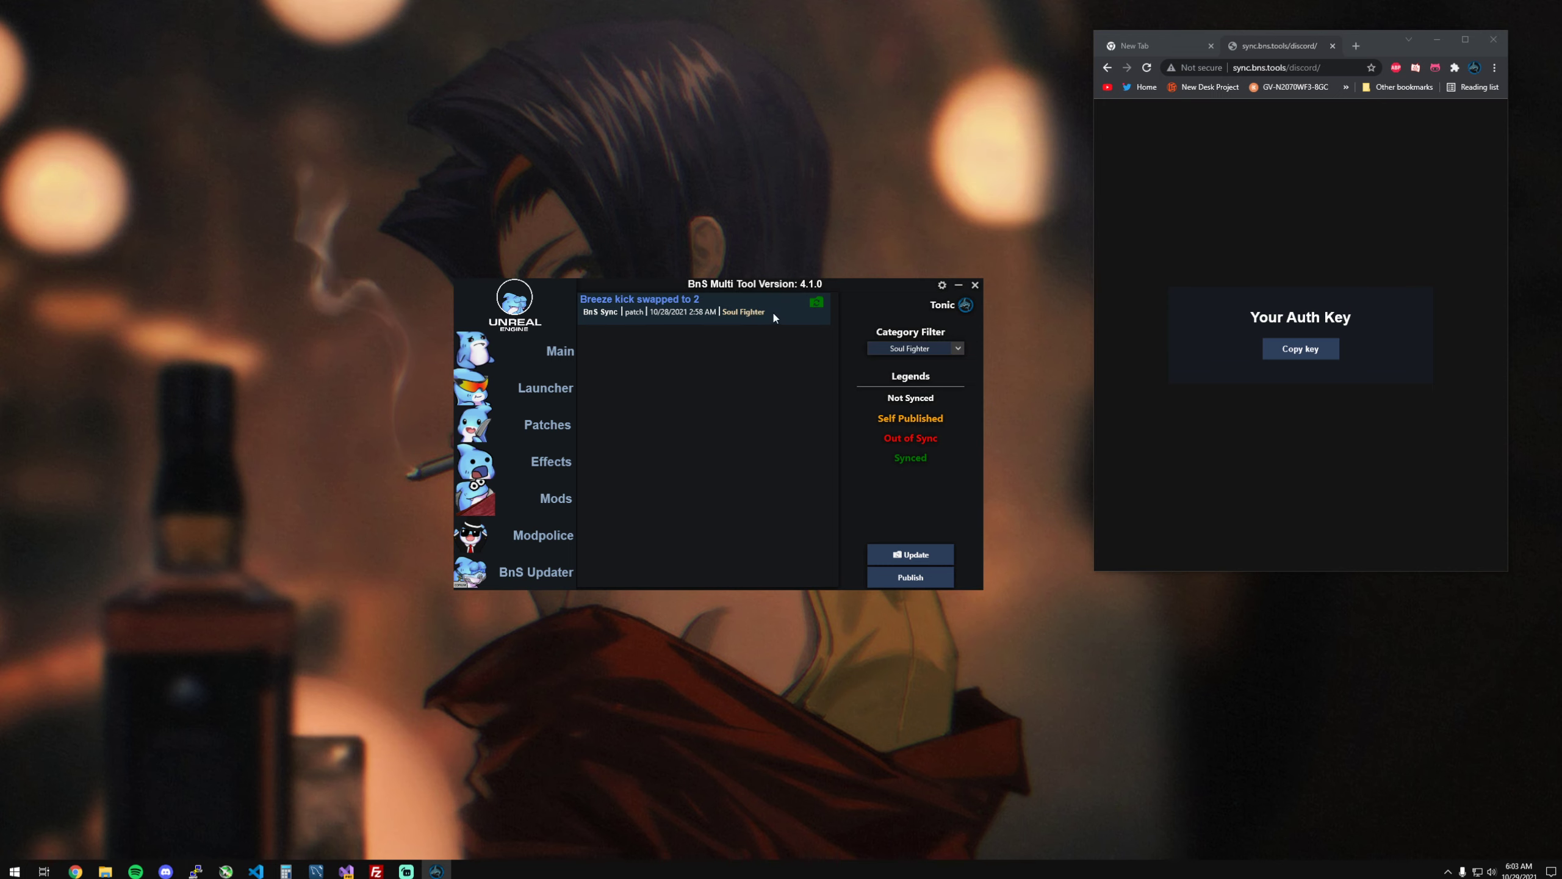
click(917, 349)
click(925, 365)
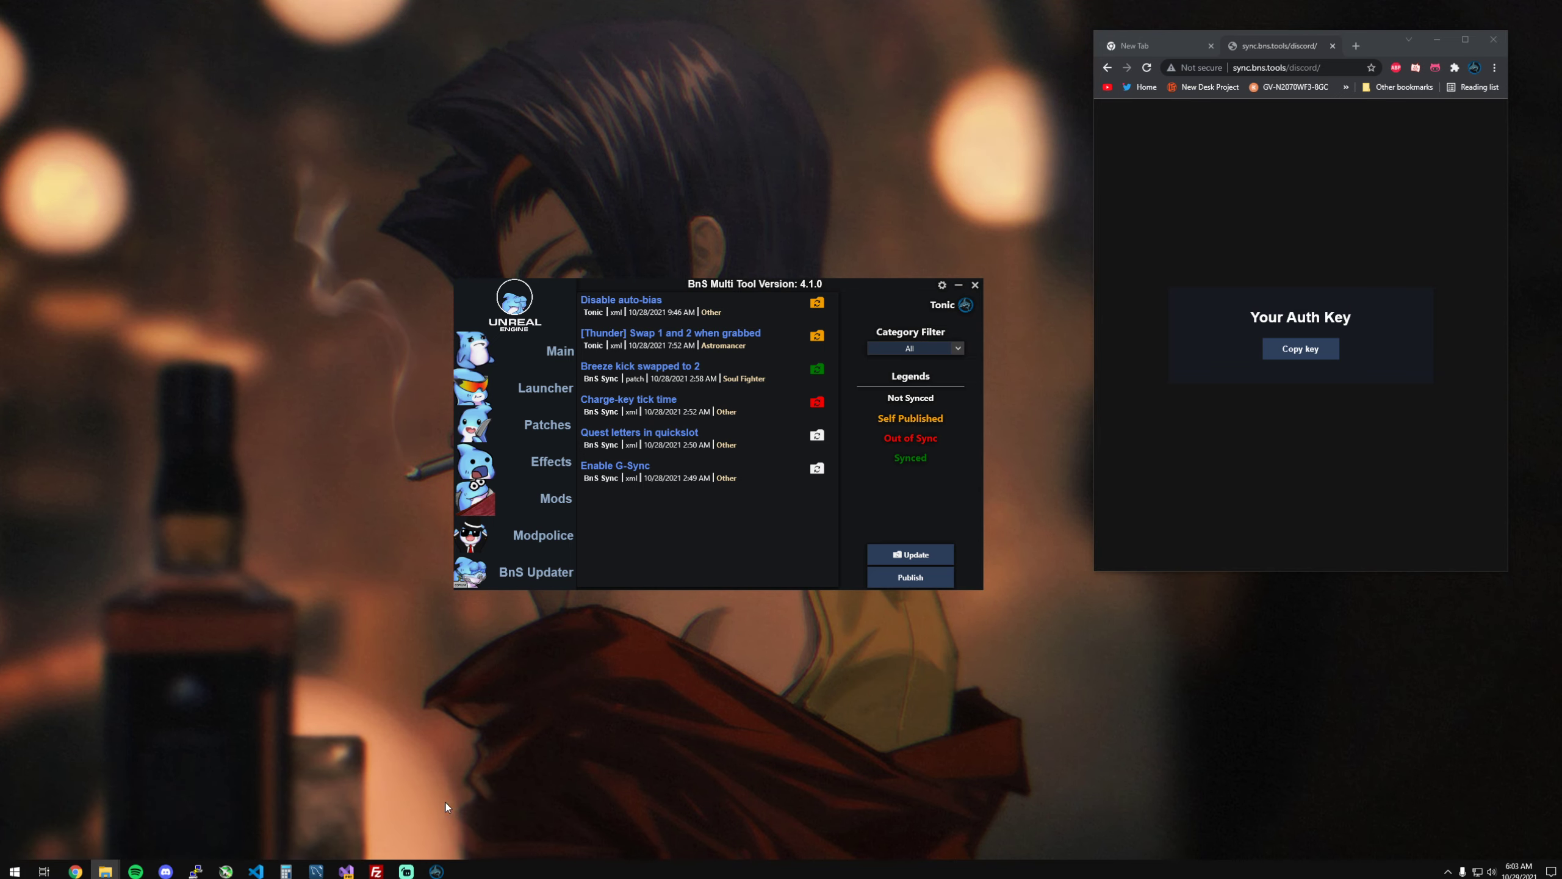
Step: Switch to File Explorer and open the folder Documents > BnS > sync > 0
drag(0, 394, 962, 339)
click(707, 431)
click(707, 431)
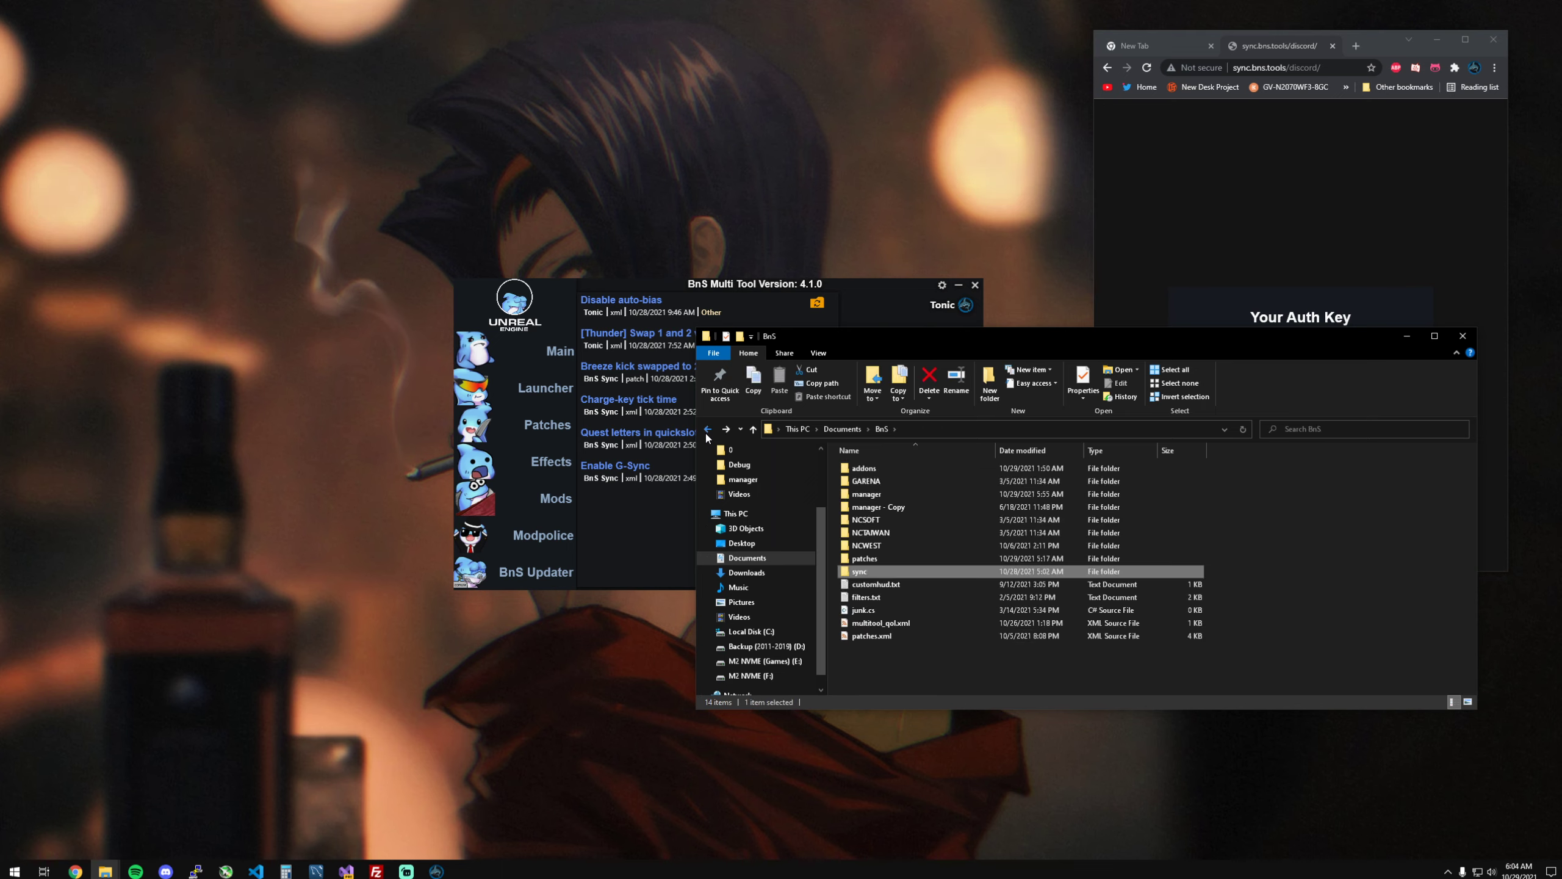
double_click(861, 571)
double_click(877, 468)
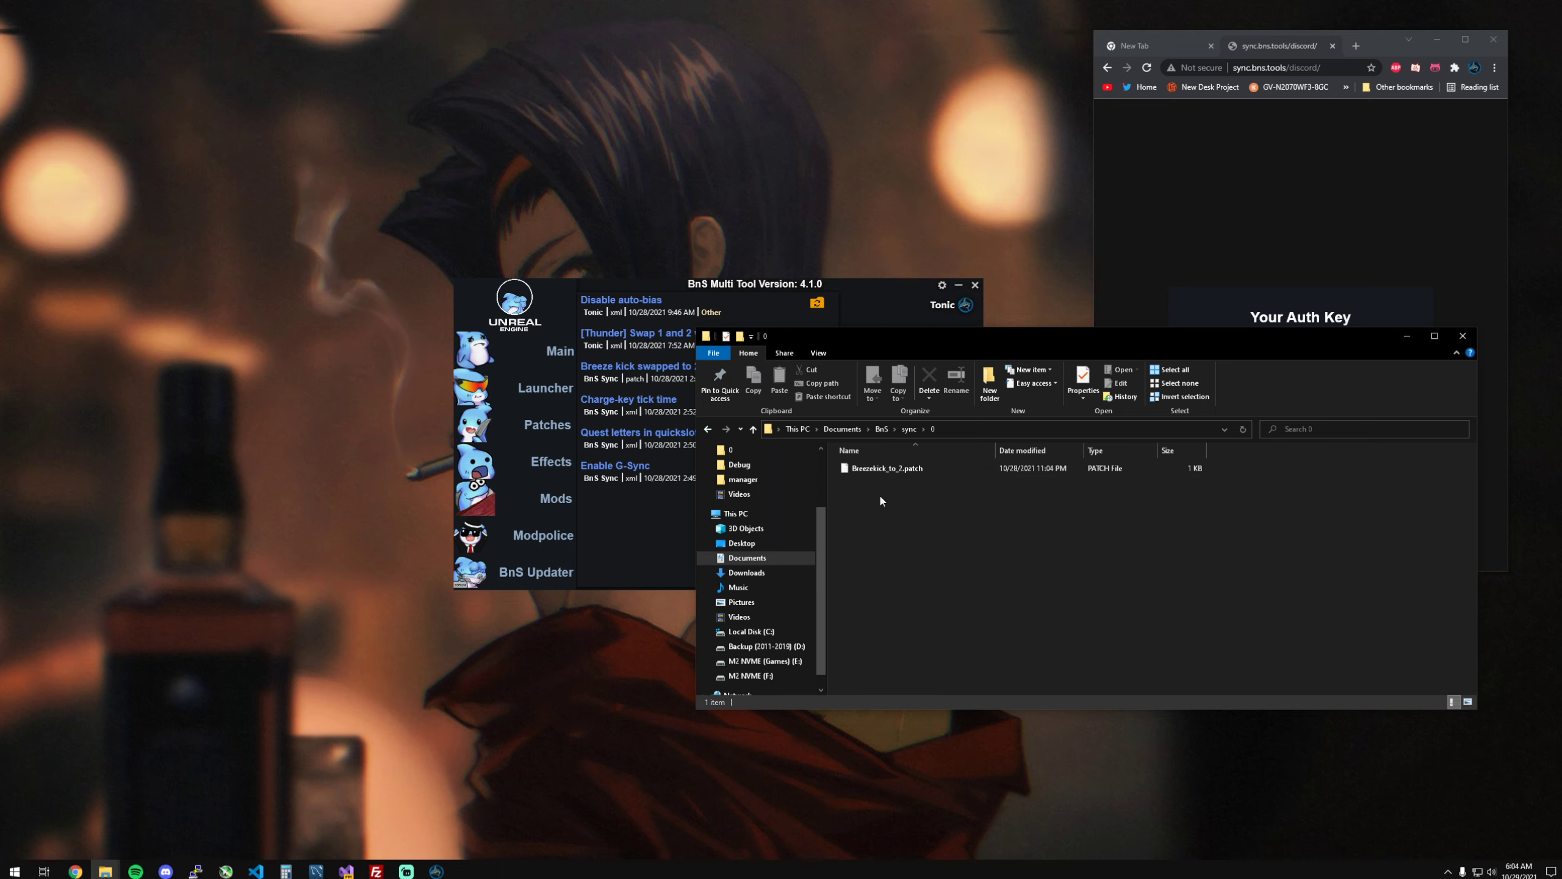
Step: Update the out-of-sync files in BnS Multi Tool and check the sync folder for the downloaded file
drag(859, 348, 798, 393)
click(649, 554)
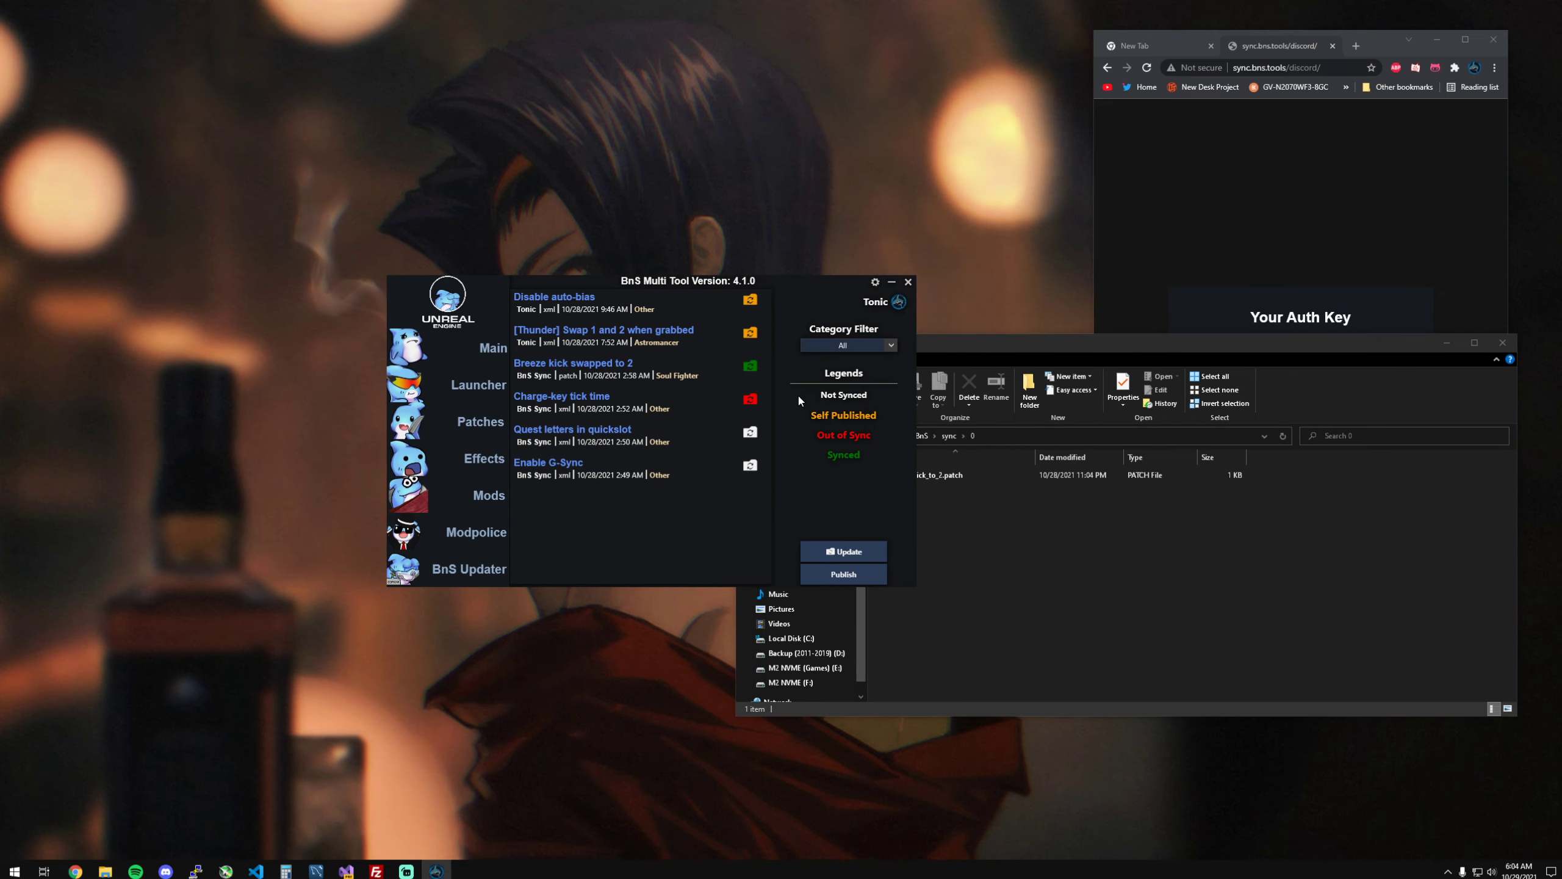
click(857, 551)
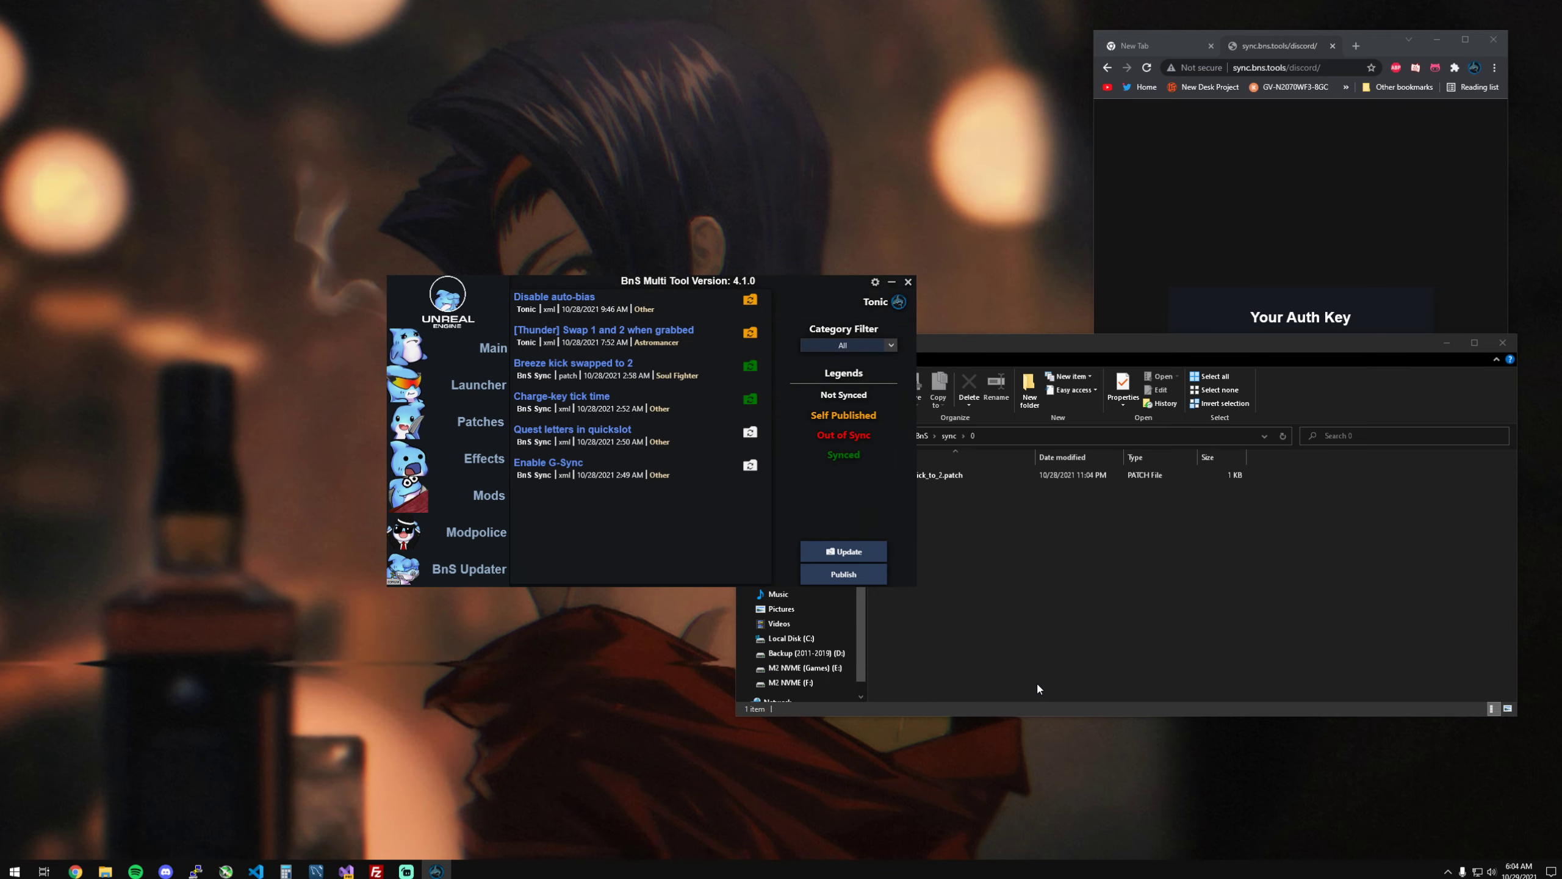
click(1032, 679)
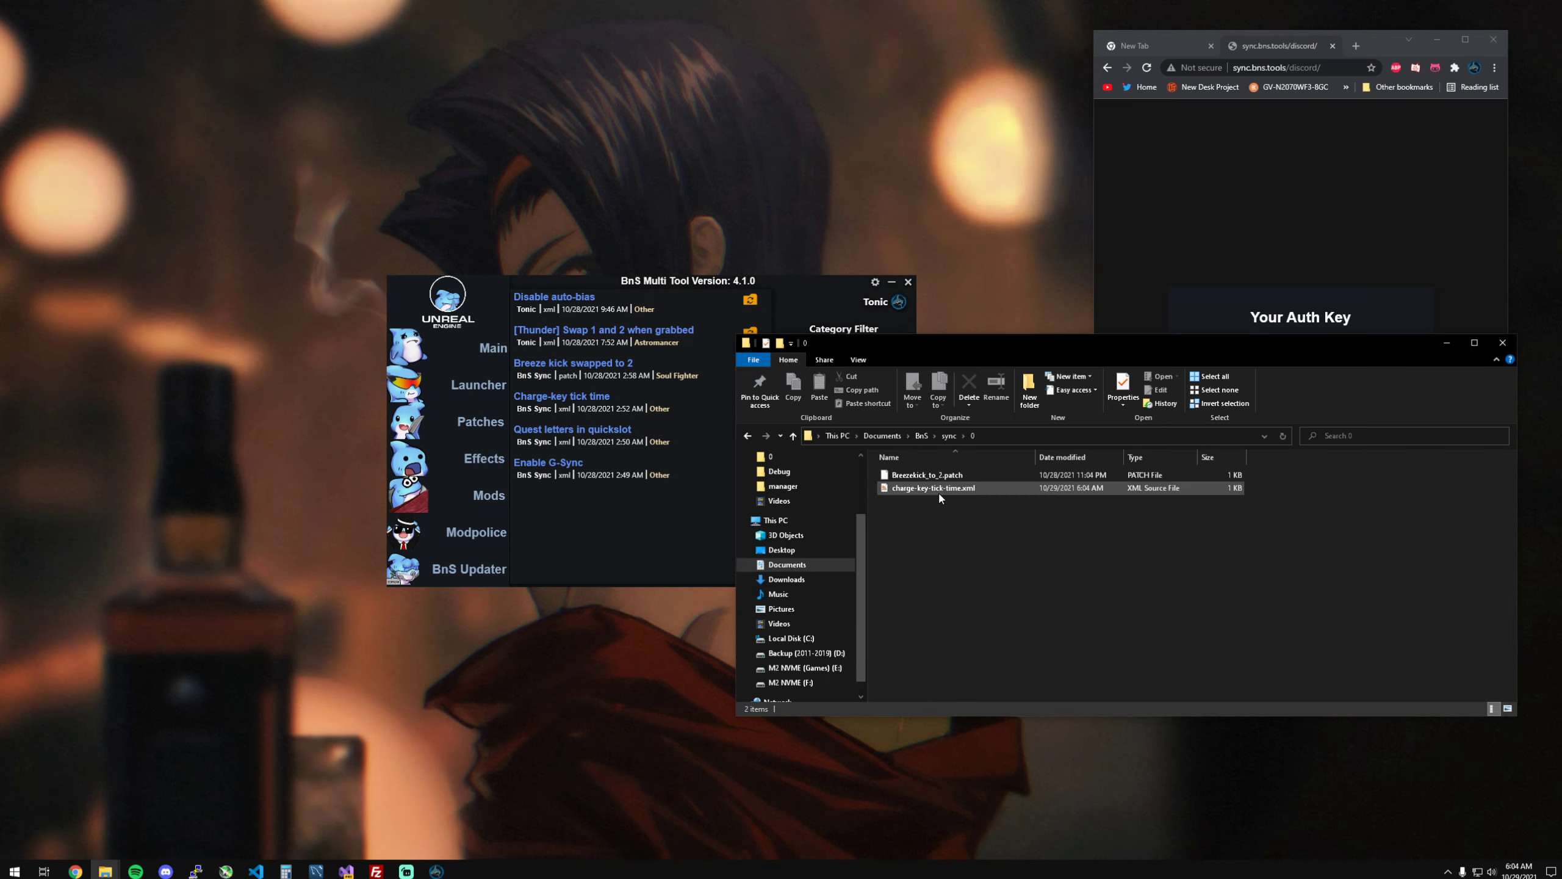
click(798, 293)
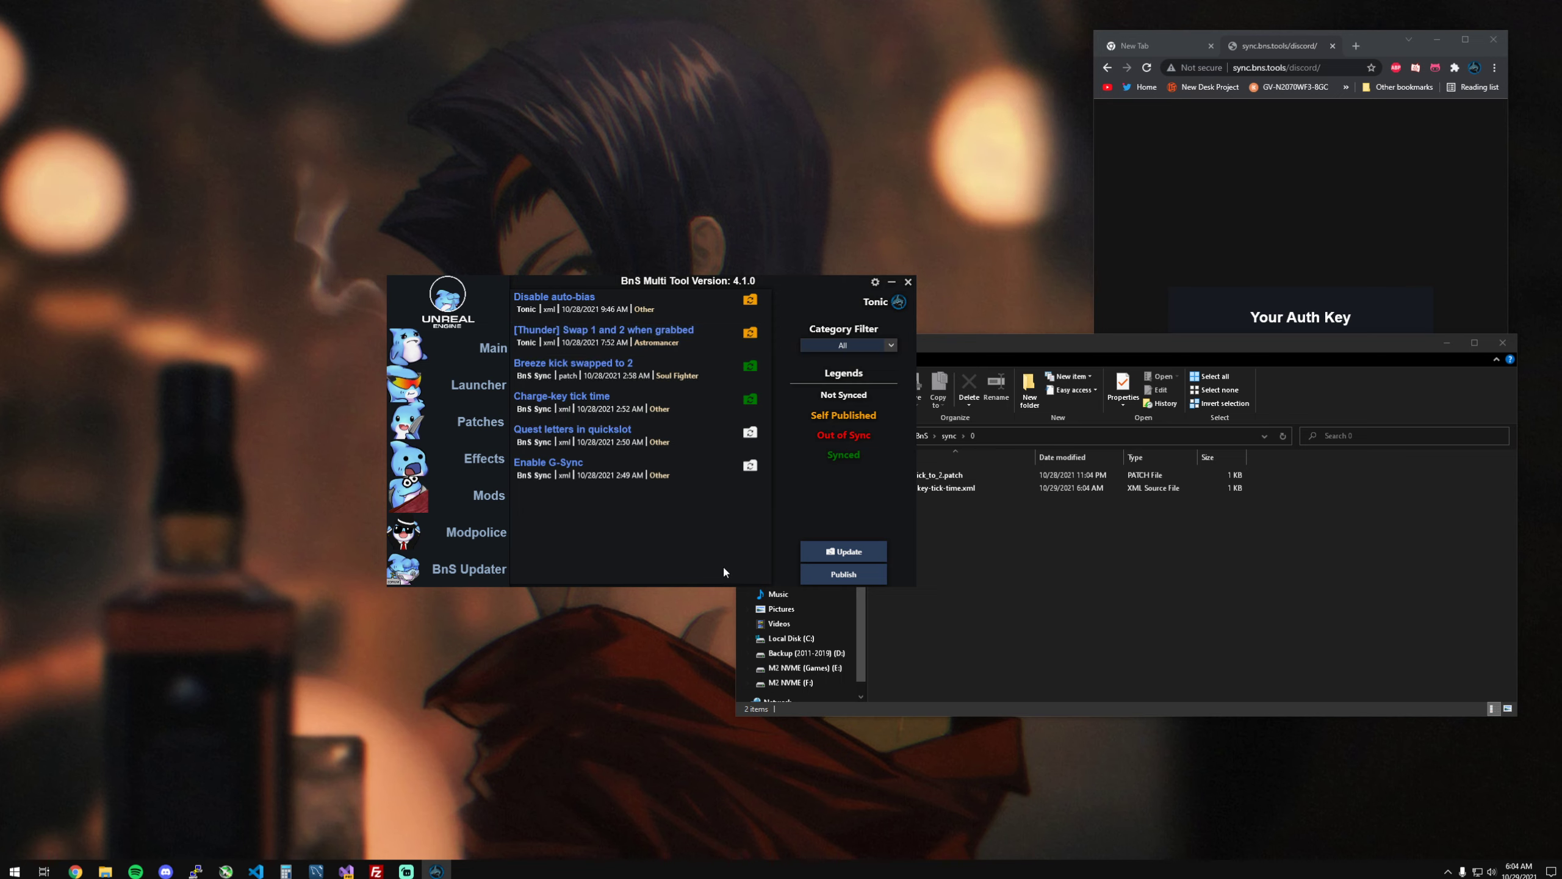
Step: Look through the Addons and Patches lists for the synced entries and return to the Sync page
click(477, 422)
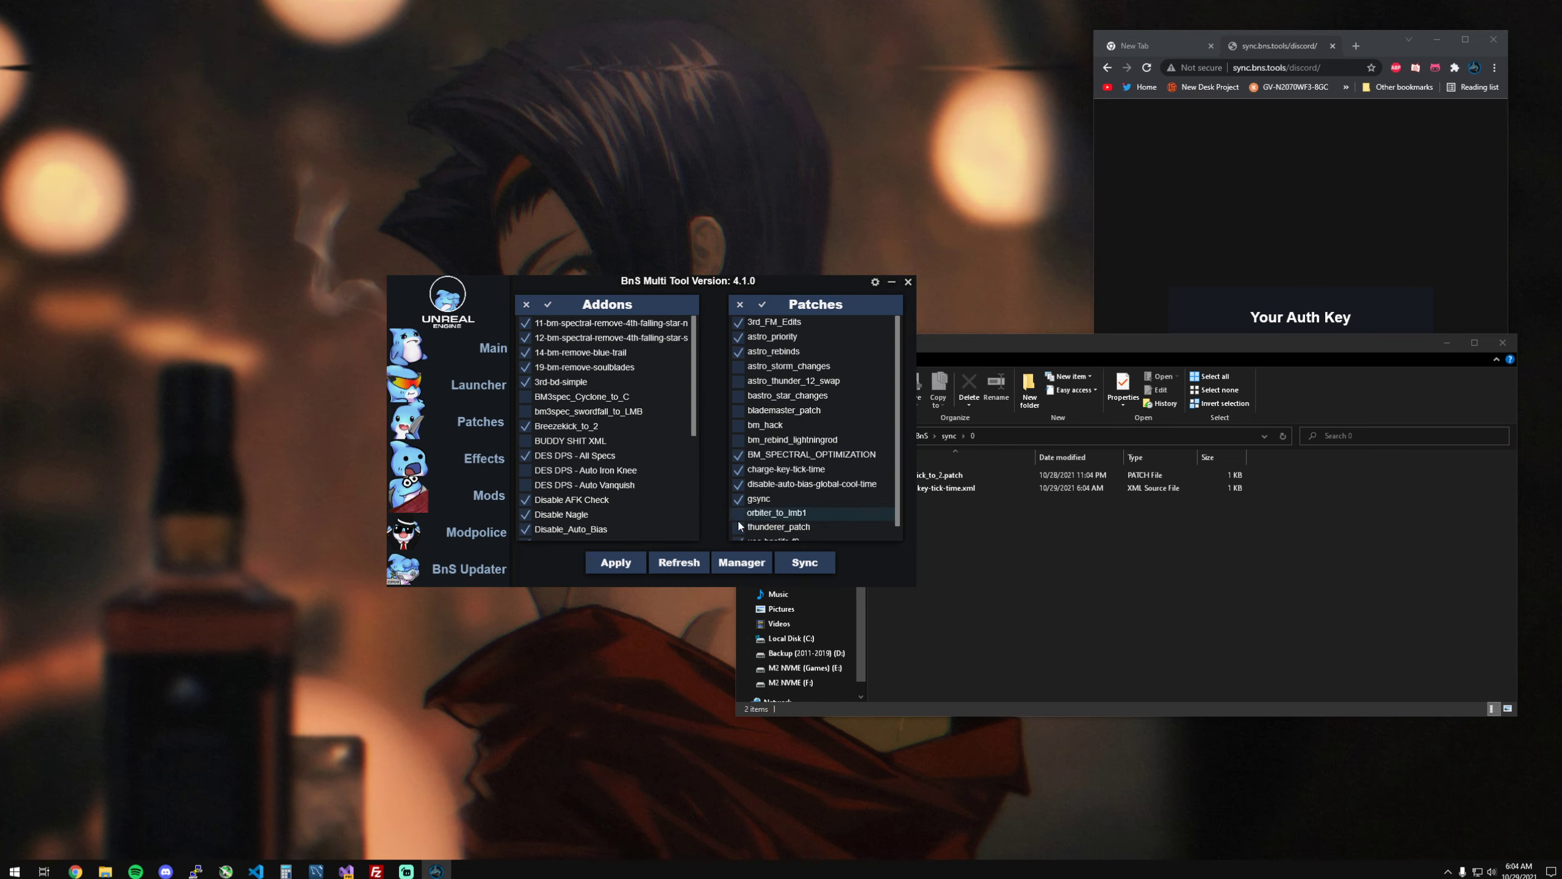
scroll(852, 481, down, 1)
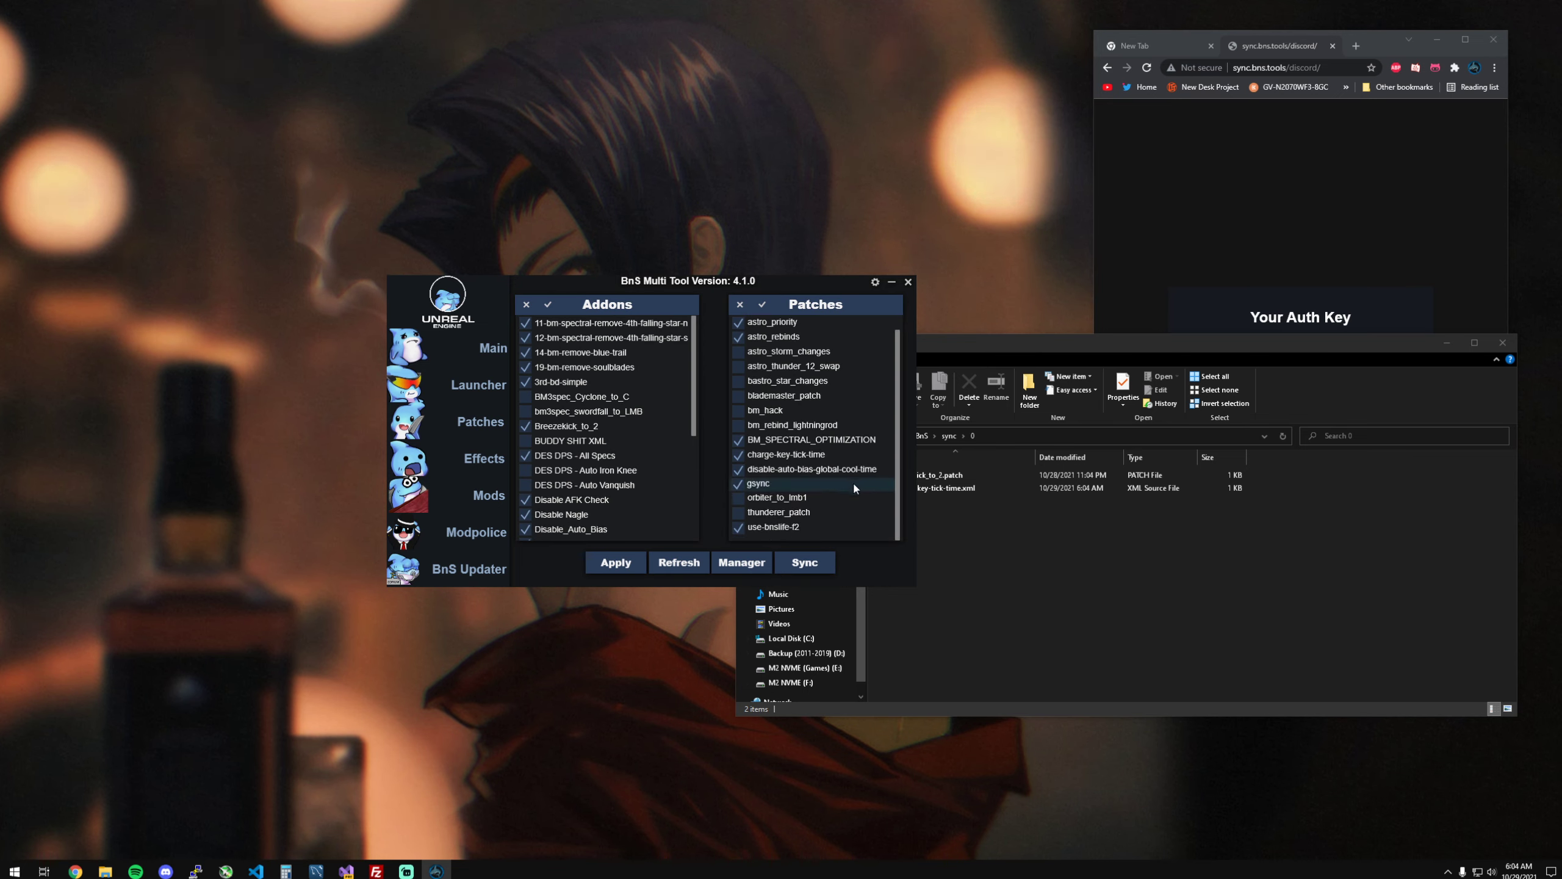
scroll(608, 471, down, 5)
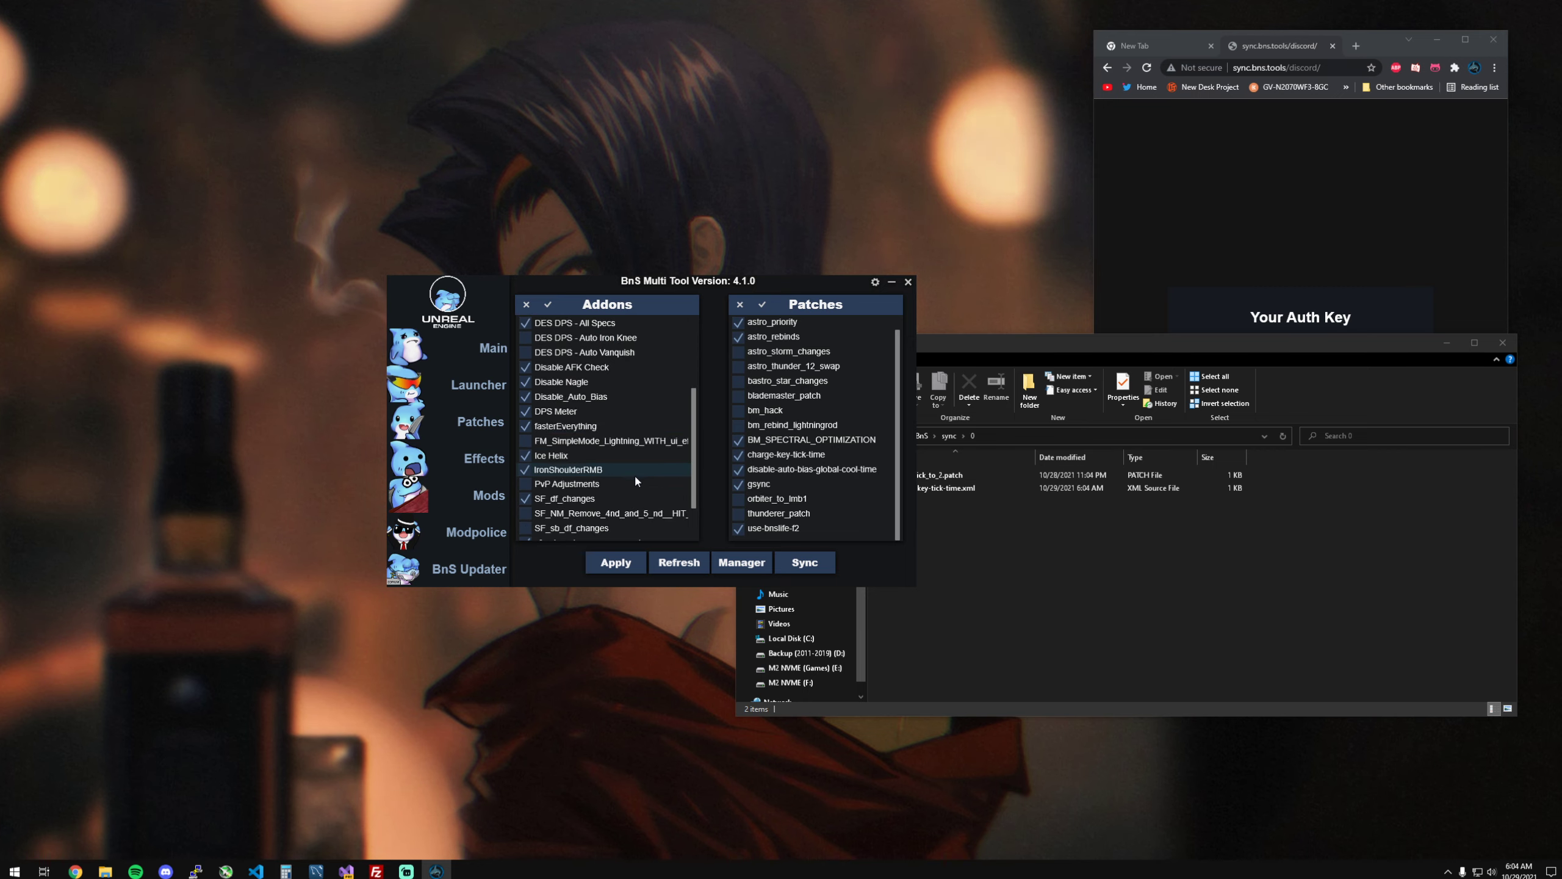
scroll(867, 494, up, 1)
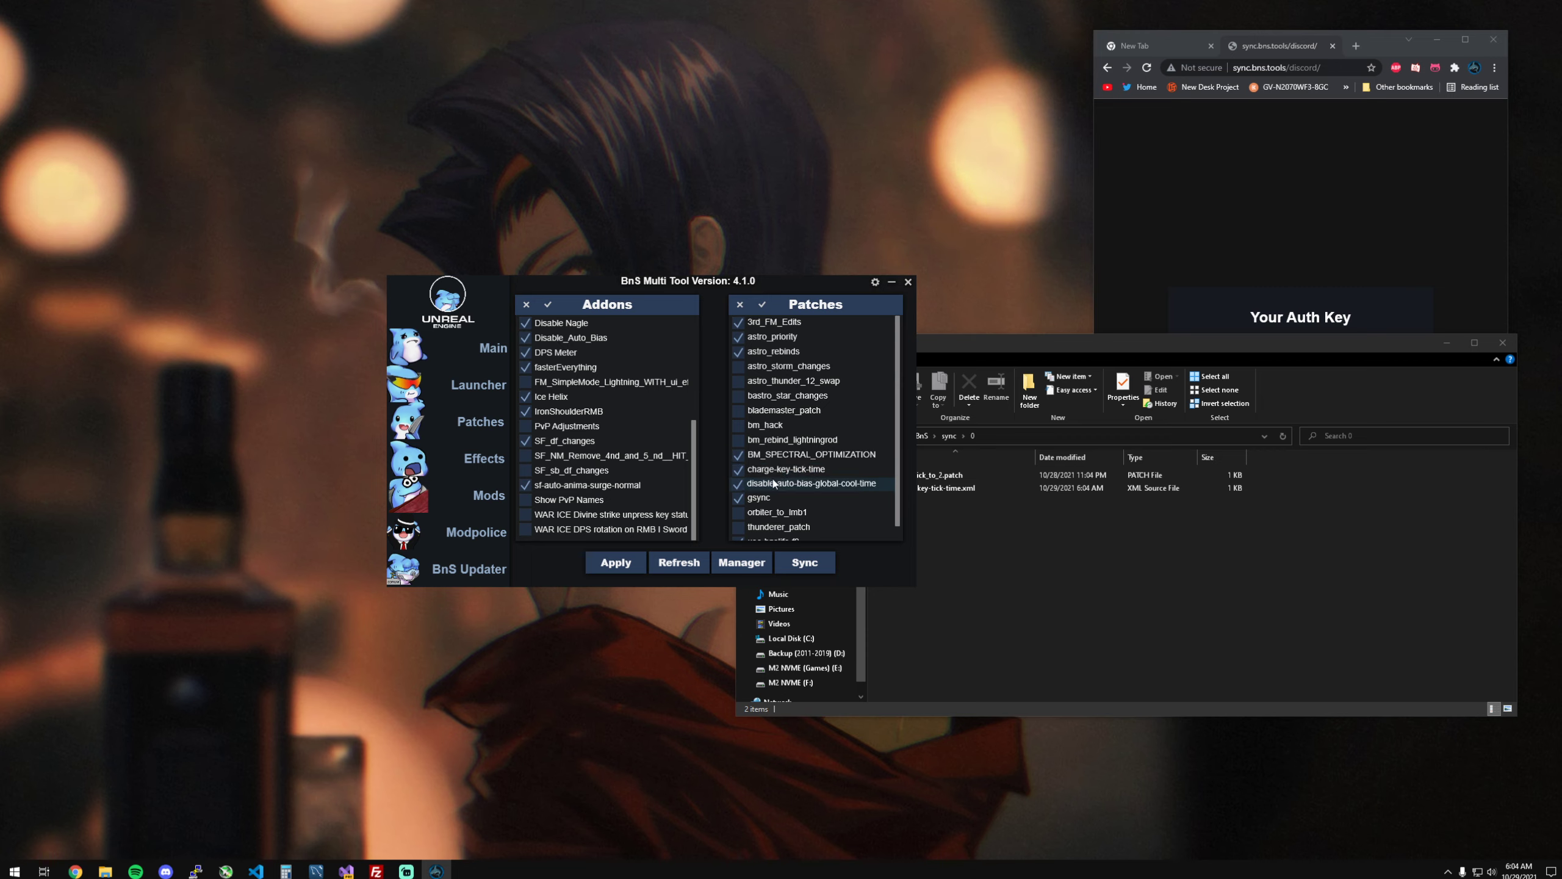
click(805, 565)
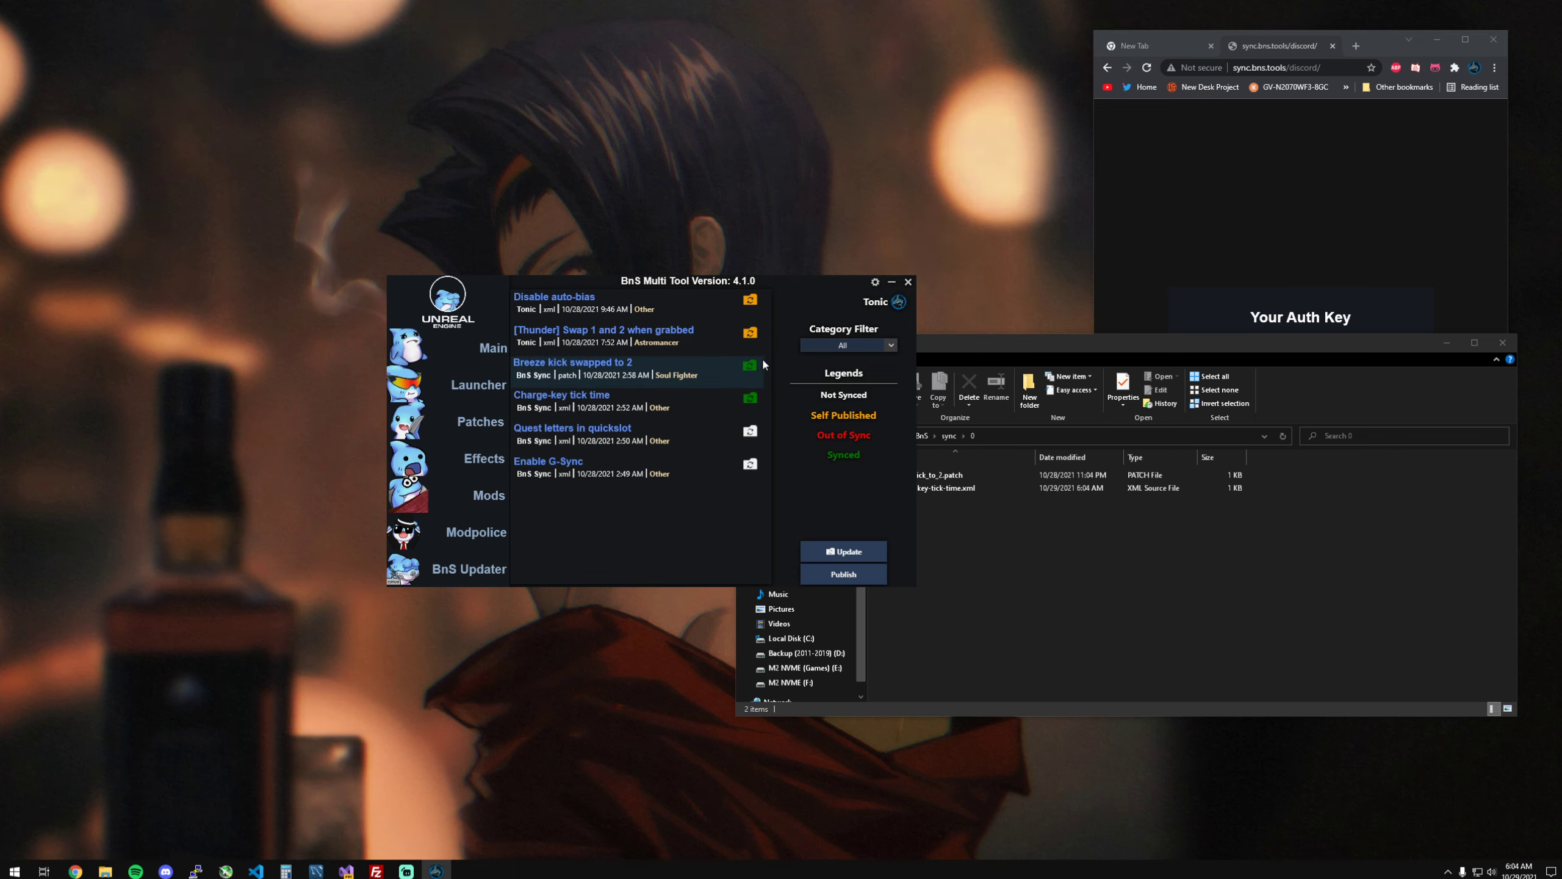
Step: Read the descriptions of the published entries from Disable auto-bias through Quest letters in quickslot, and close the description window
drag(776, 425, 781, 422)
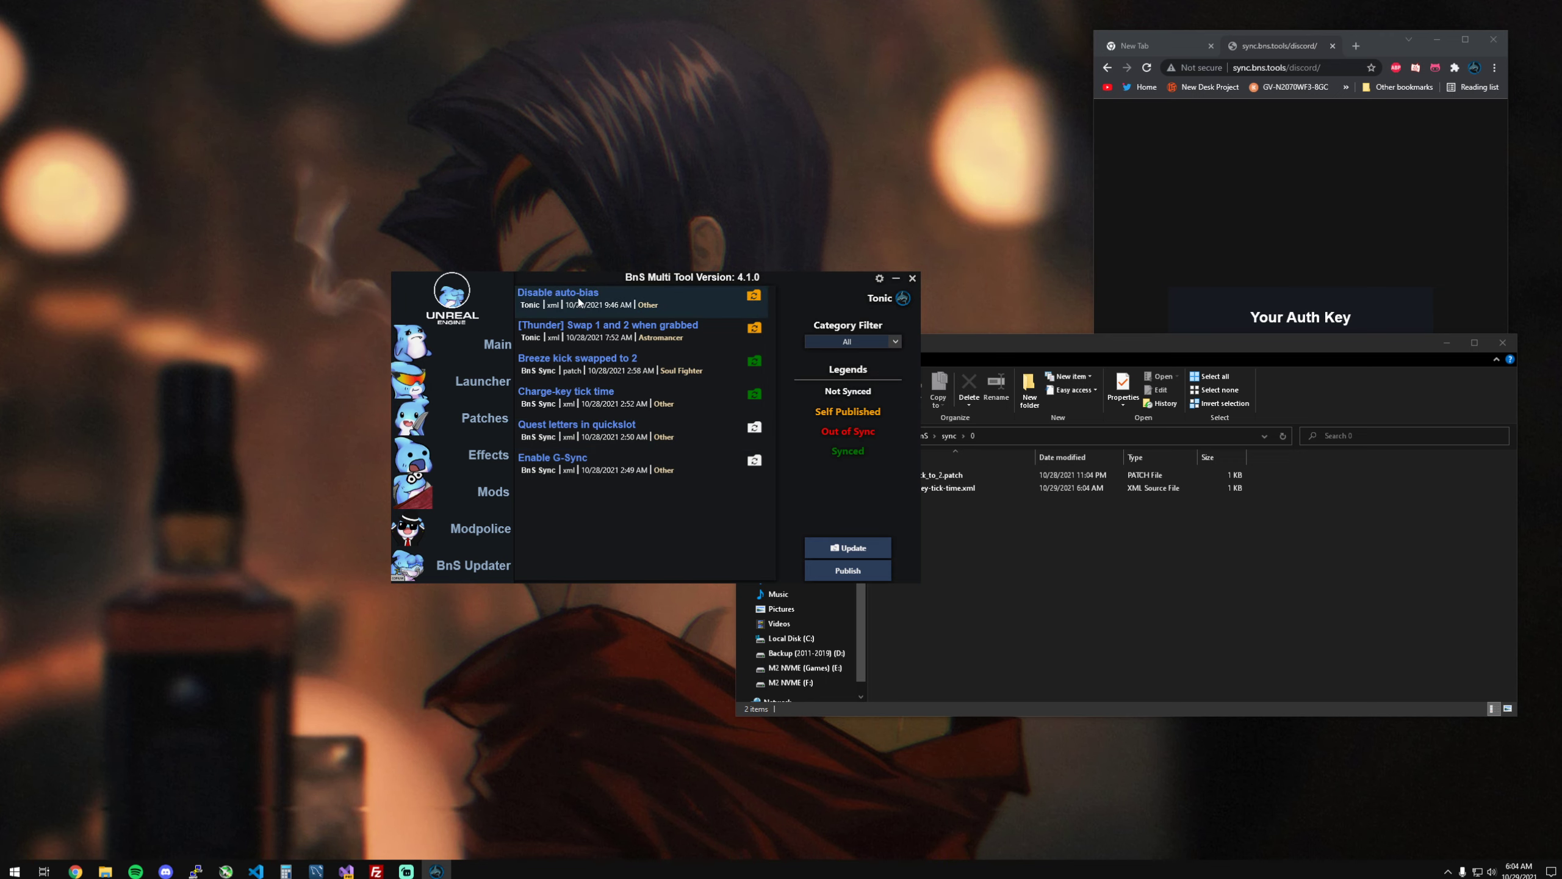
click(556, 301)
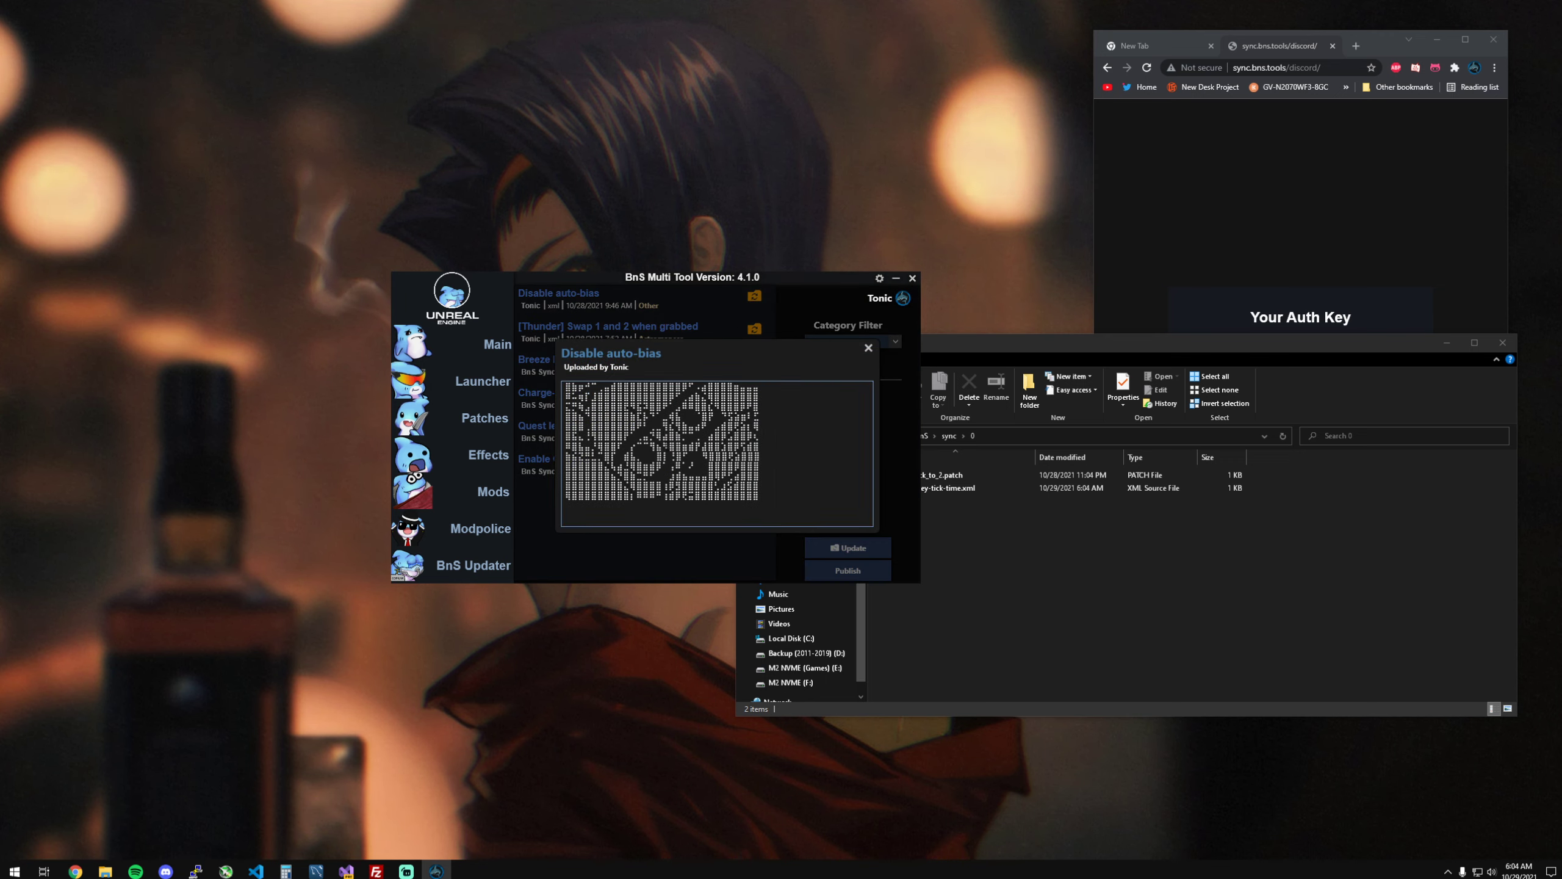
click(869, 349)
click(593, 332)
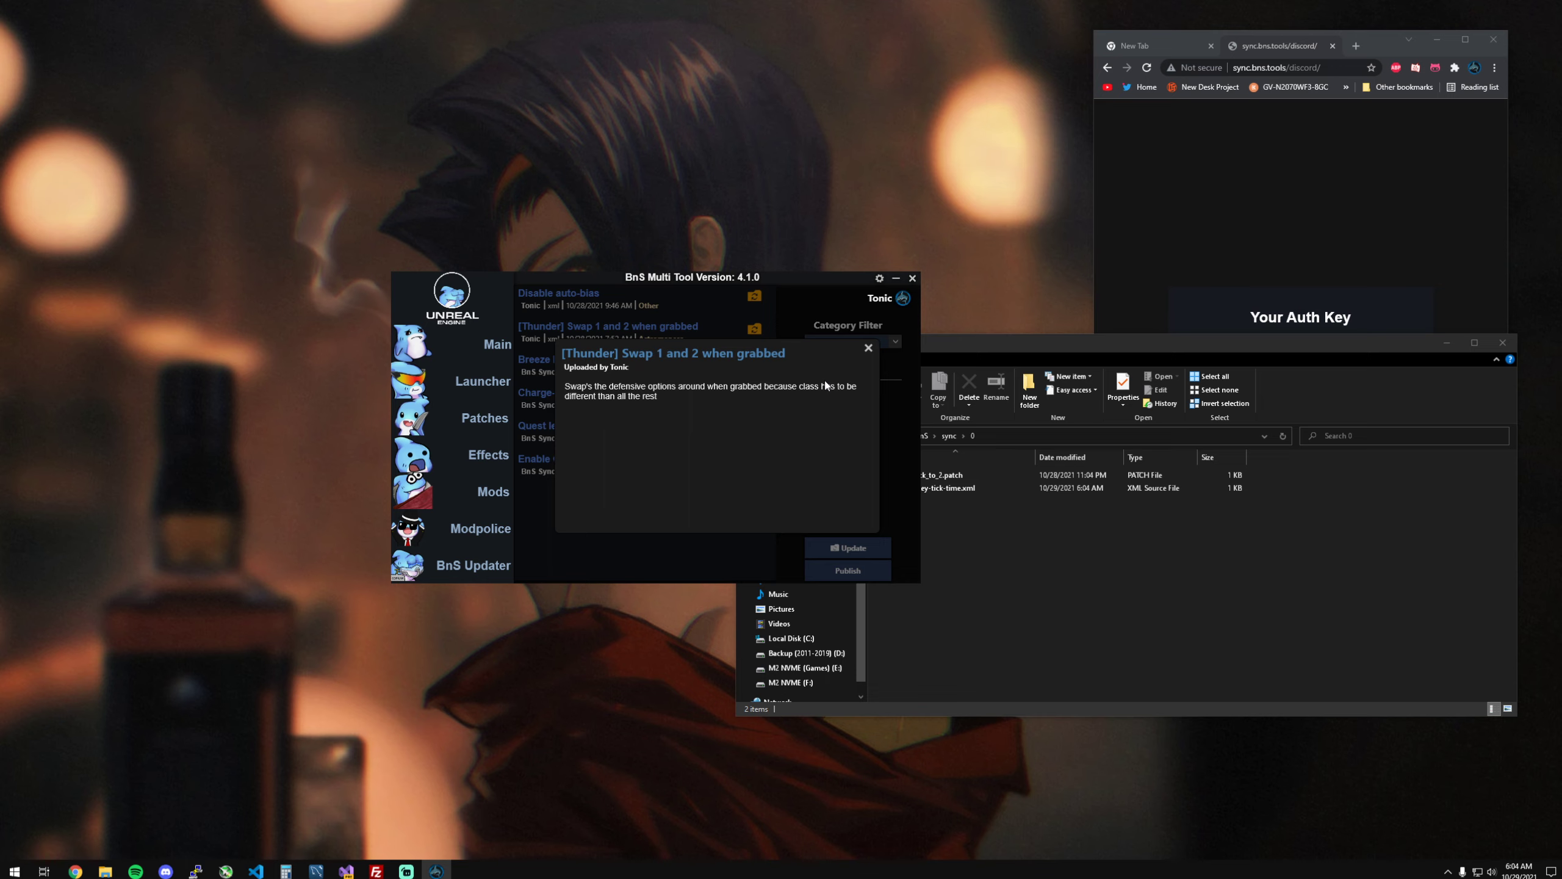
key(Down)
key(Down)
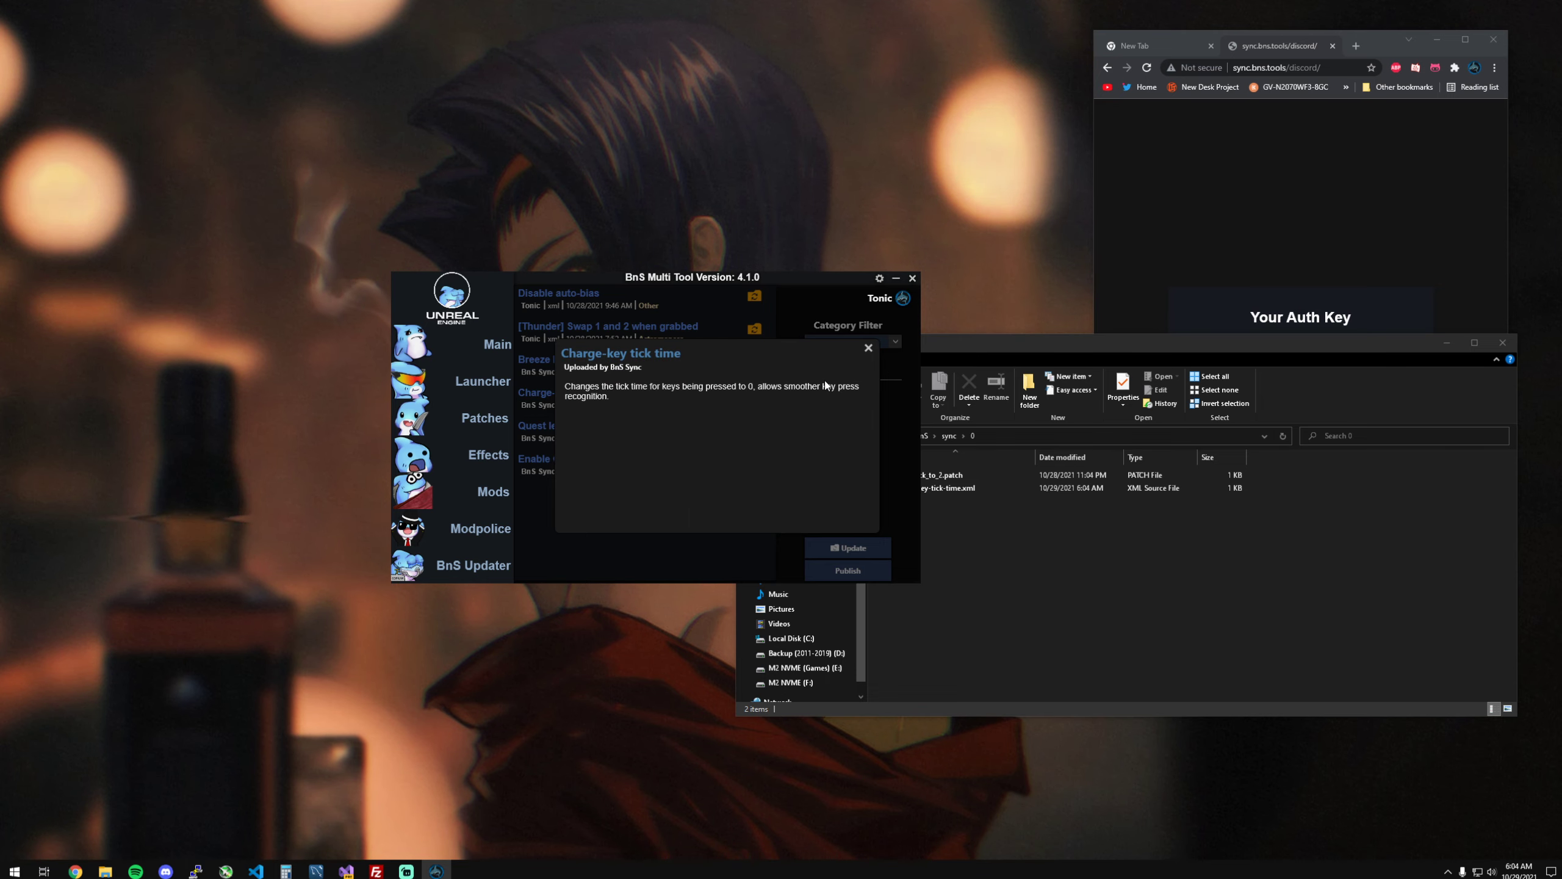
key(Down)
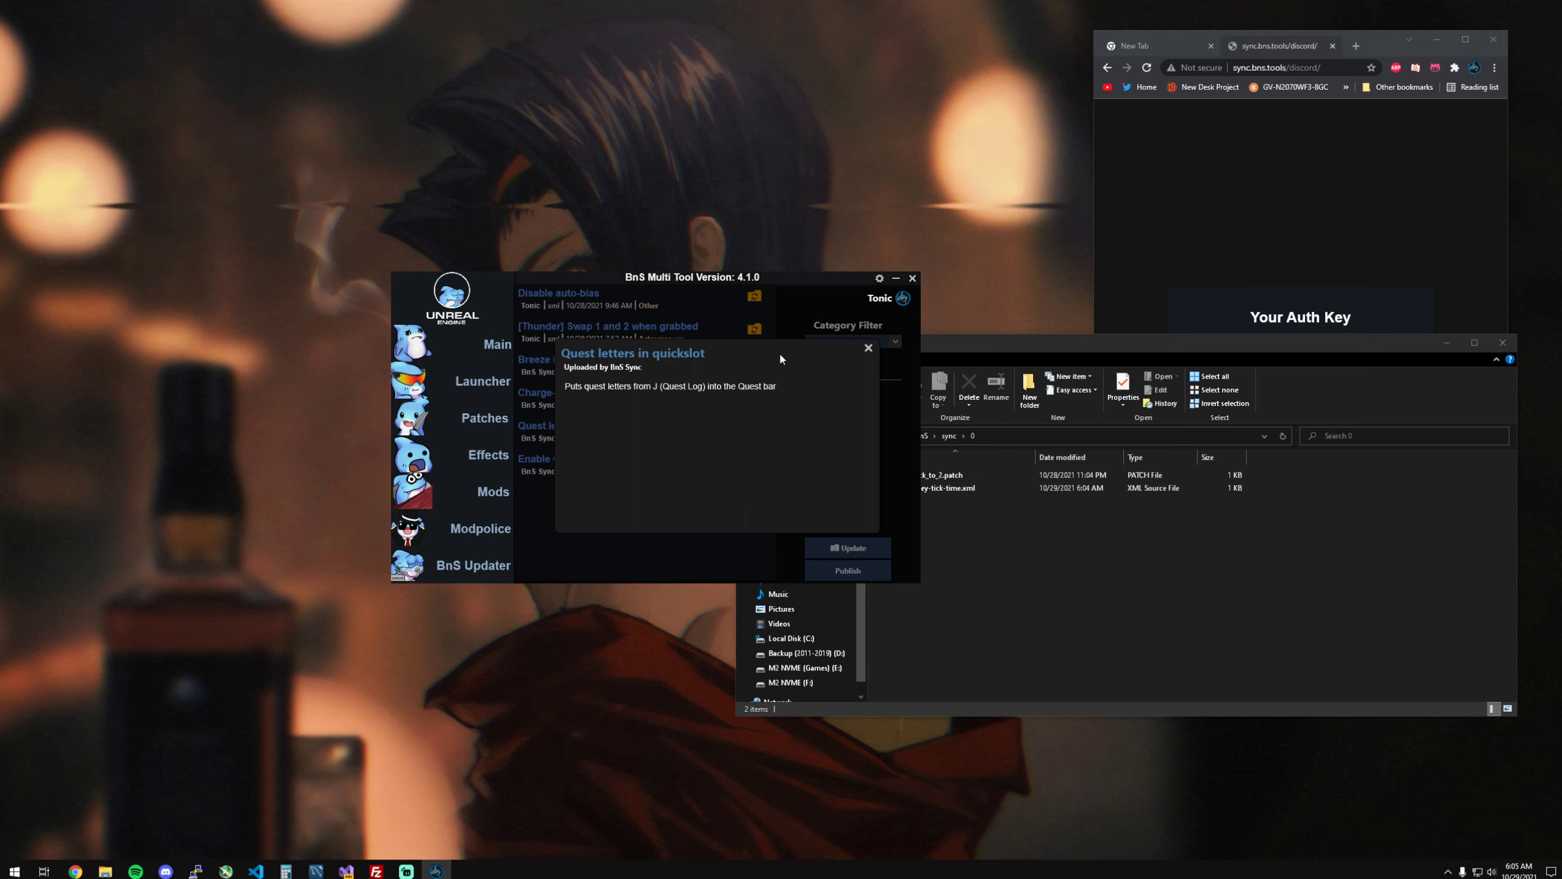
click(869, 349)
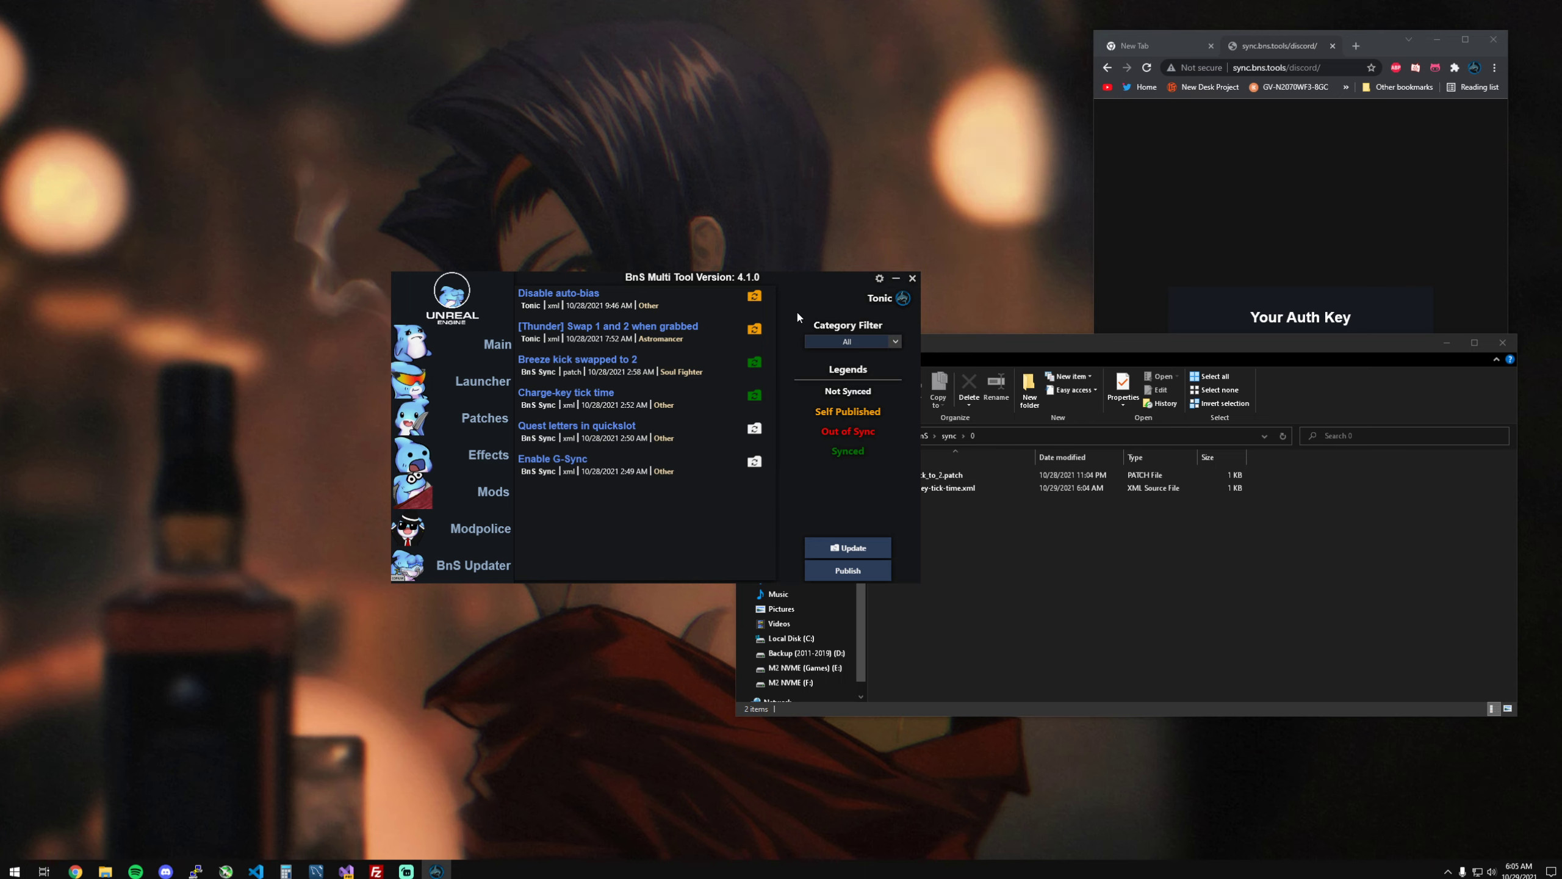
mouse_move(797, 313)
mouse_down()
mouse_move(758, 323)
mouse_move(822, 322)
mouse_up()
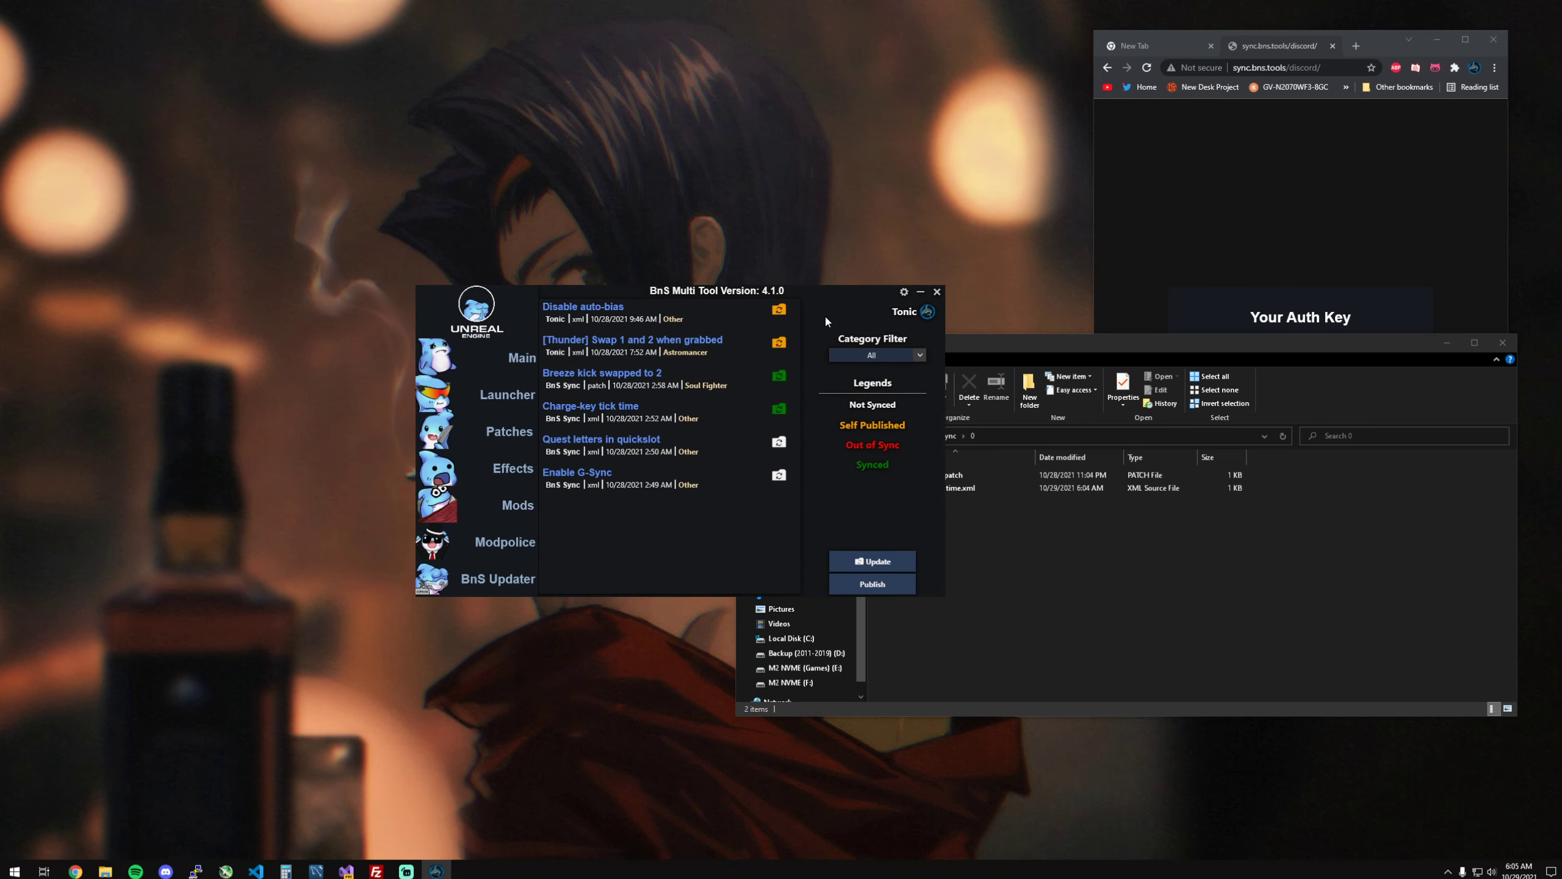
Step: Minimize the browser window and sync the Quest letters in quickslot entry
click(1435, 40)
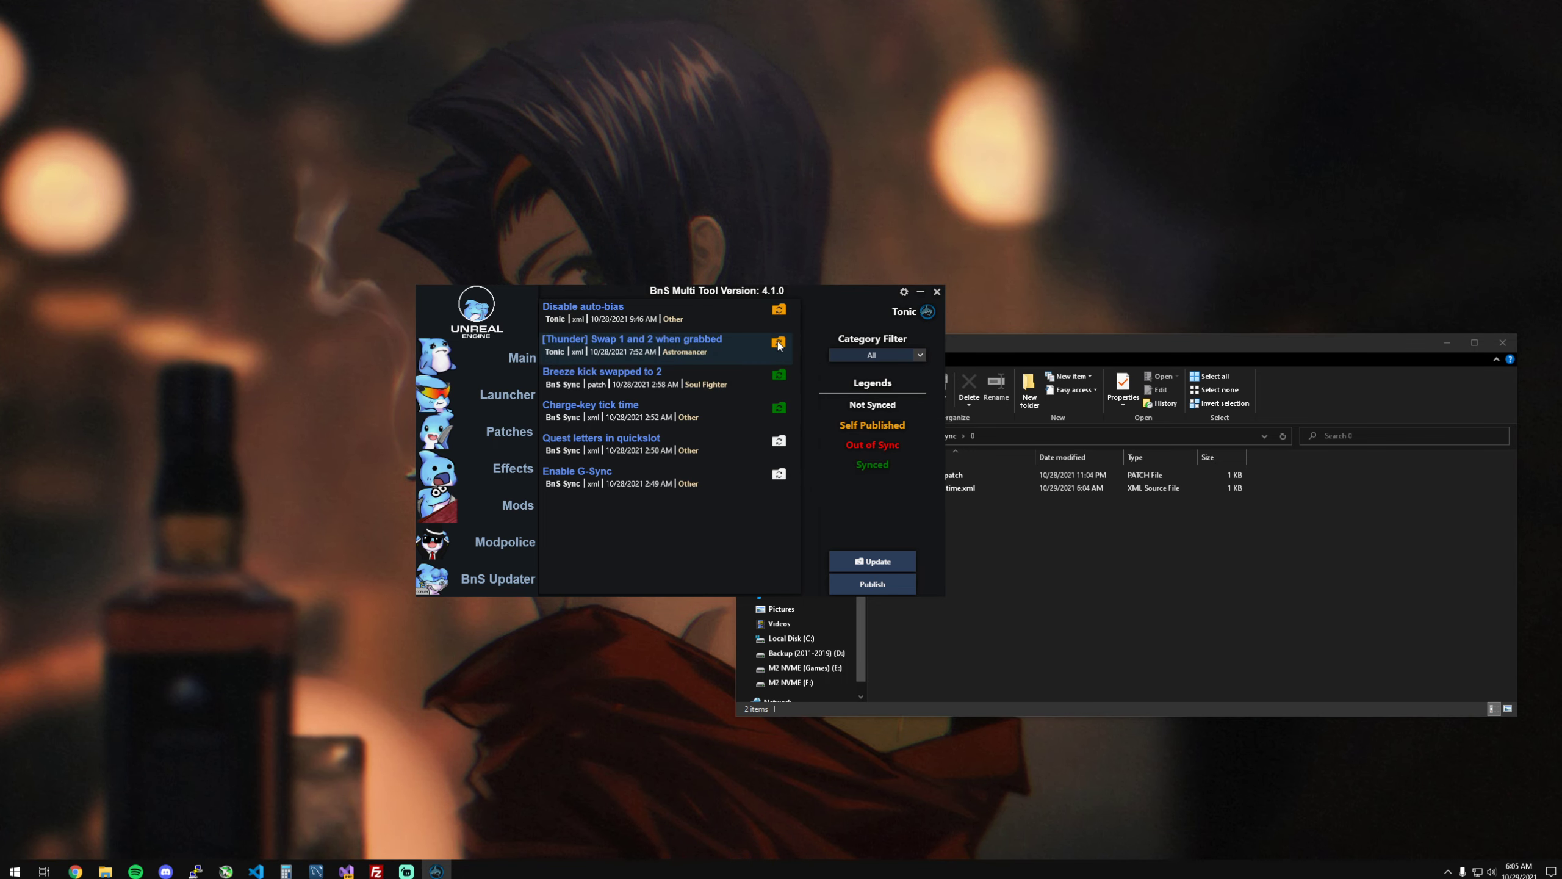
click(777, 441)
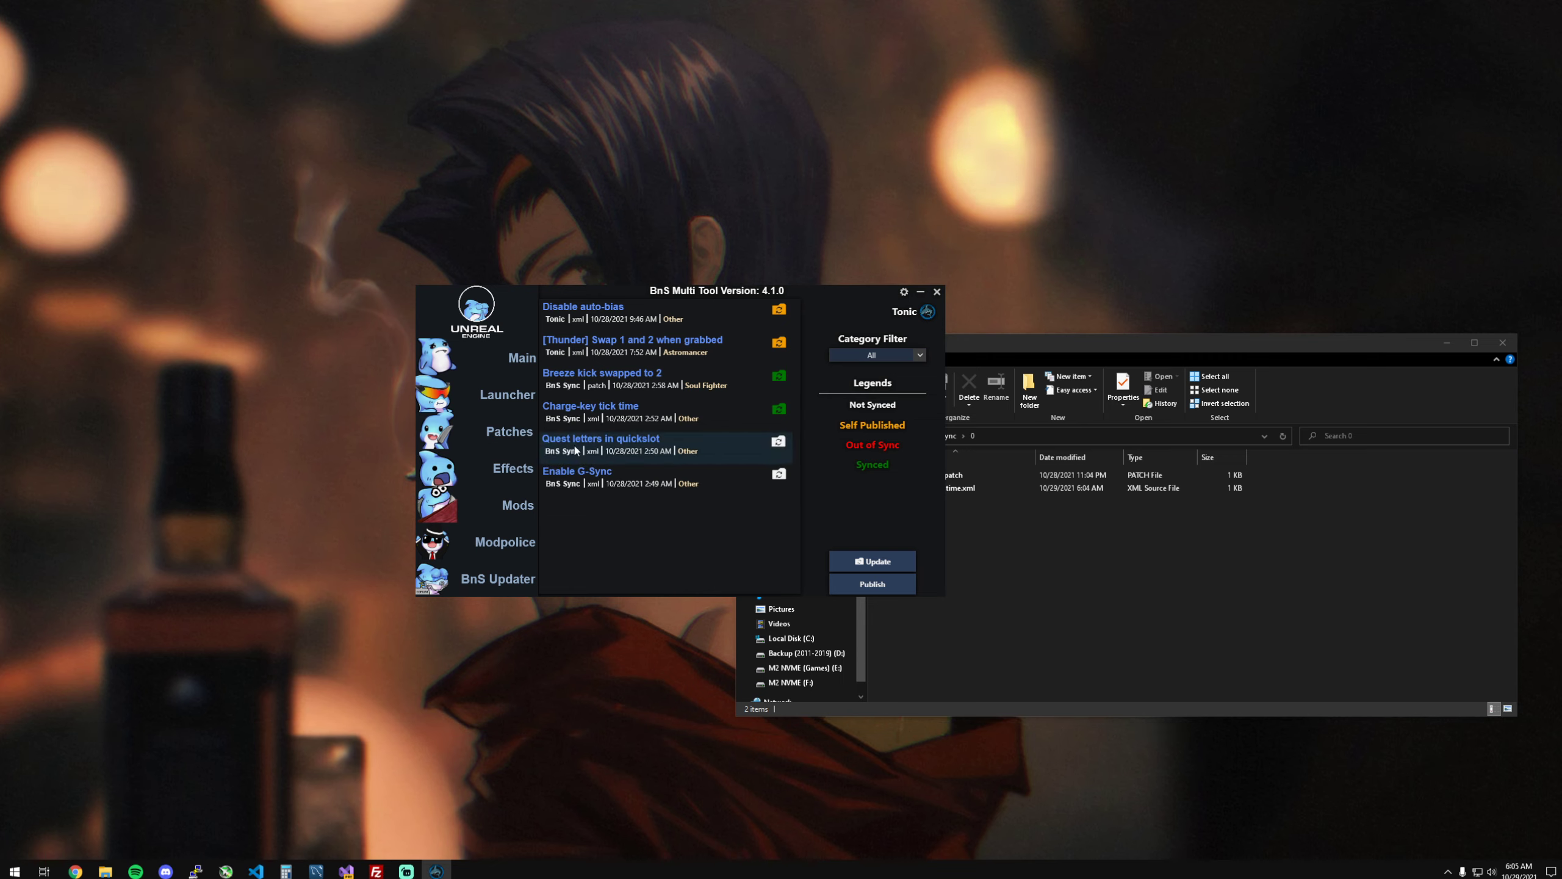
click(778, 442)
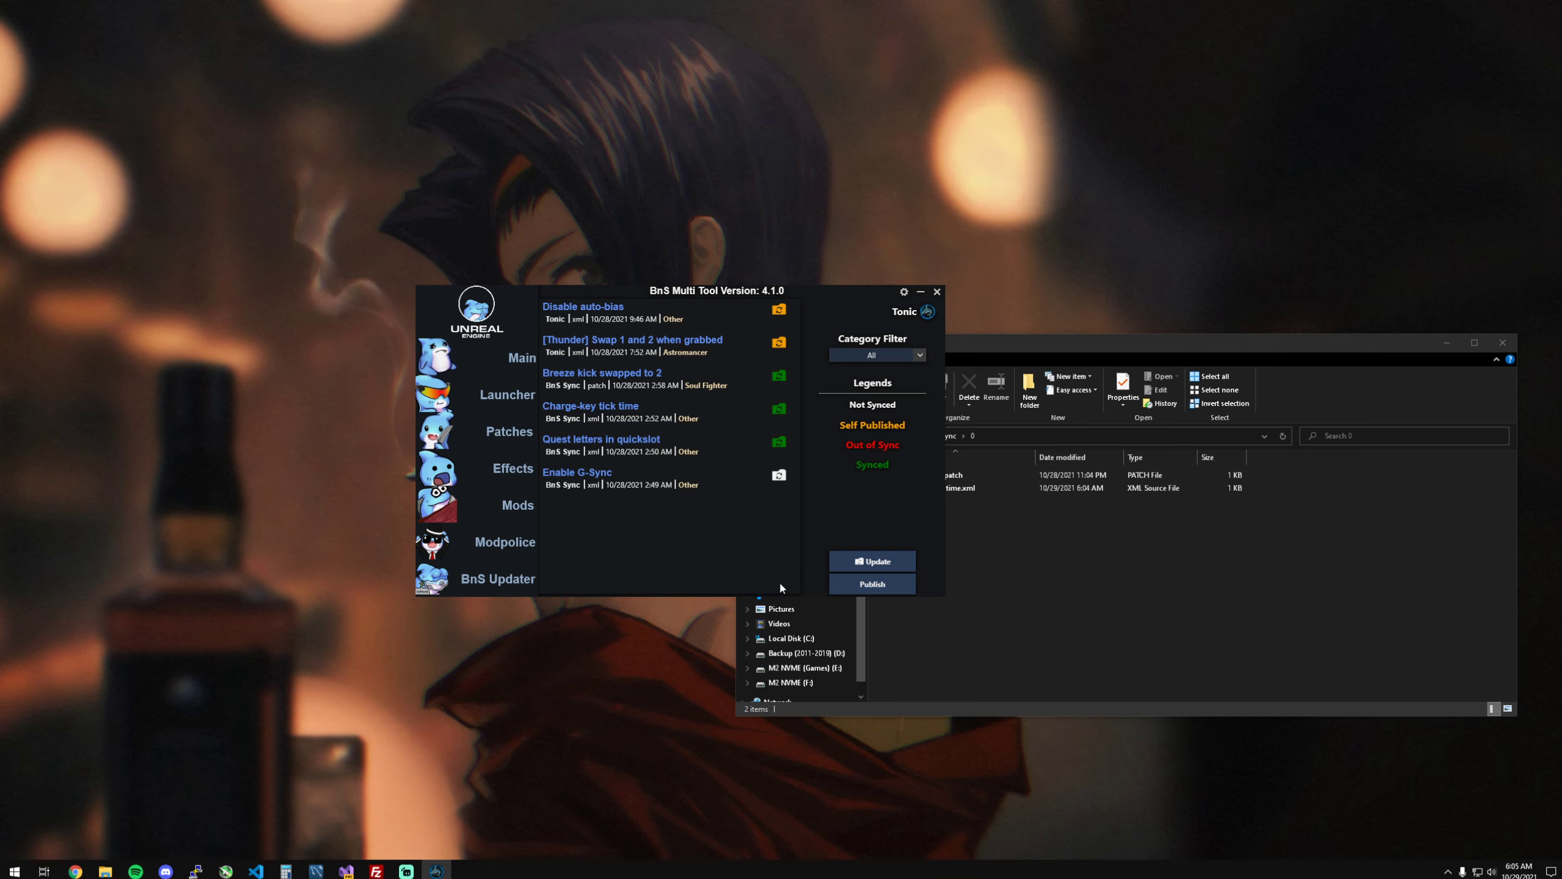
Step: Look for quest-letters-in-quickslot in the Patches list and return to the Sync page
click(505, 441)
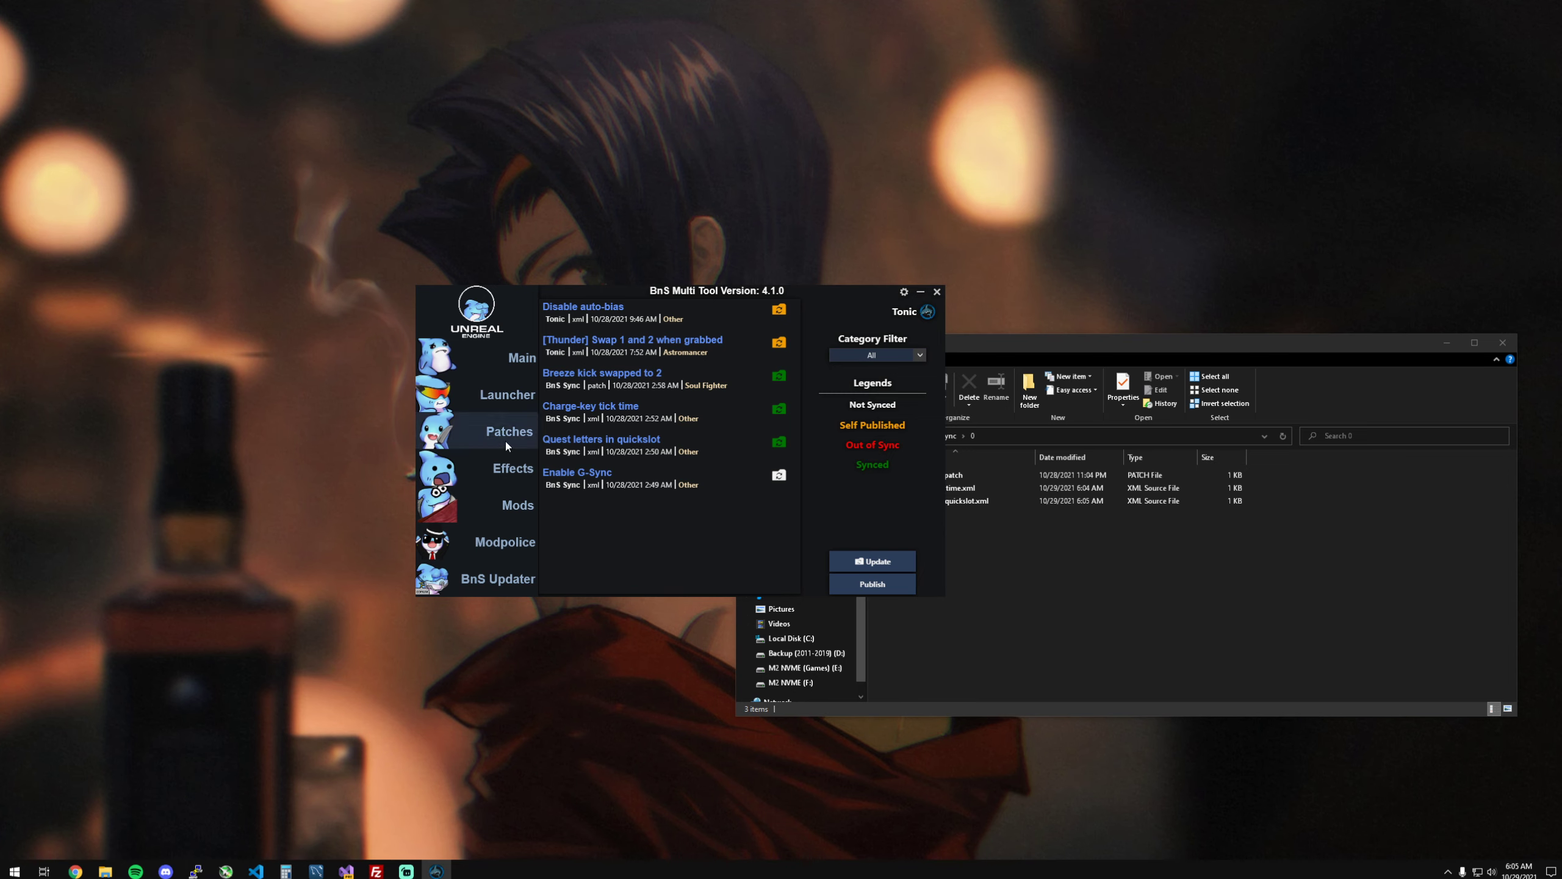
scroll(846, 510, down, 1)
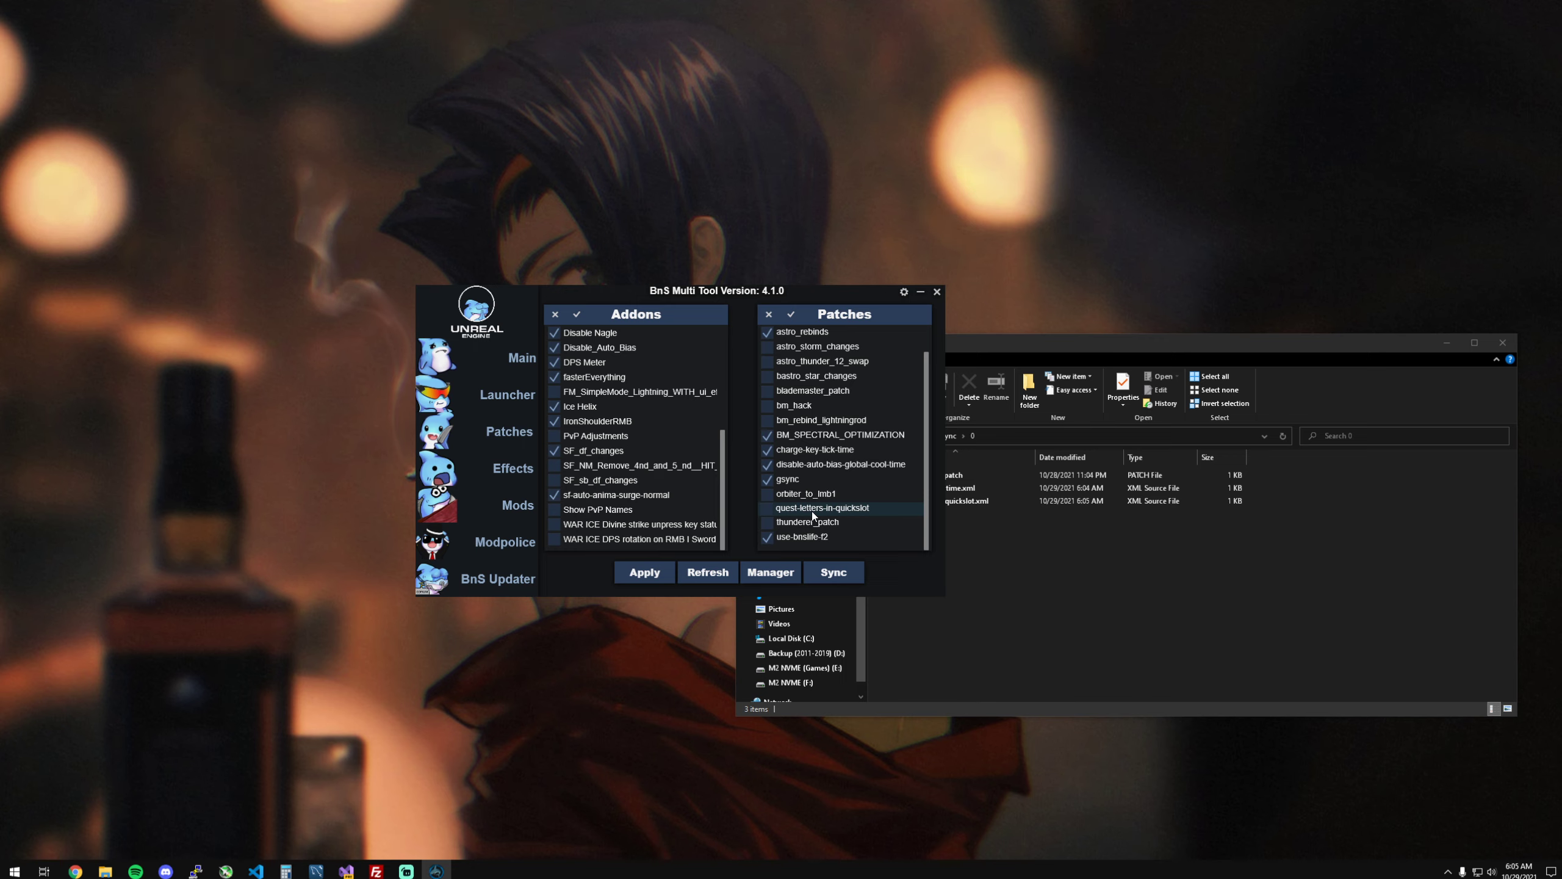
click(832, 574)
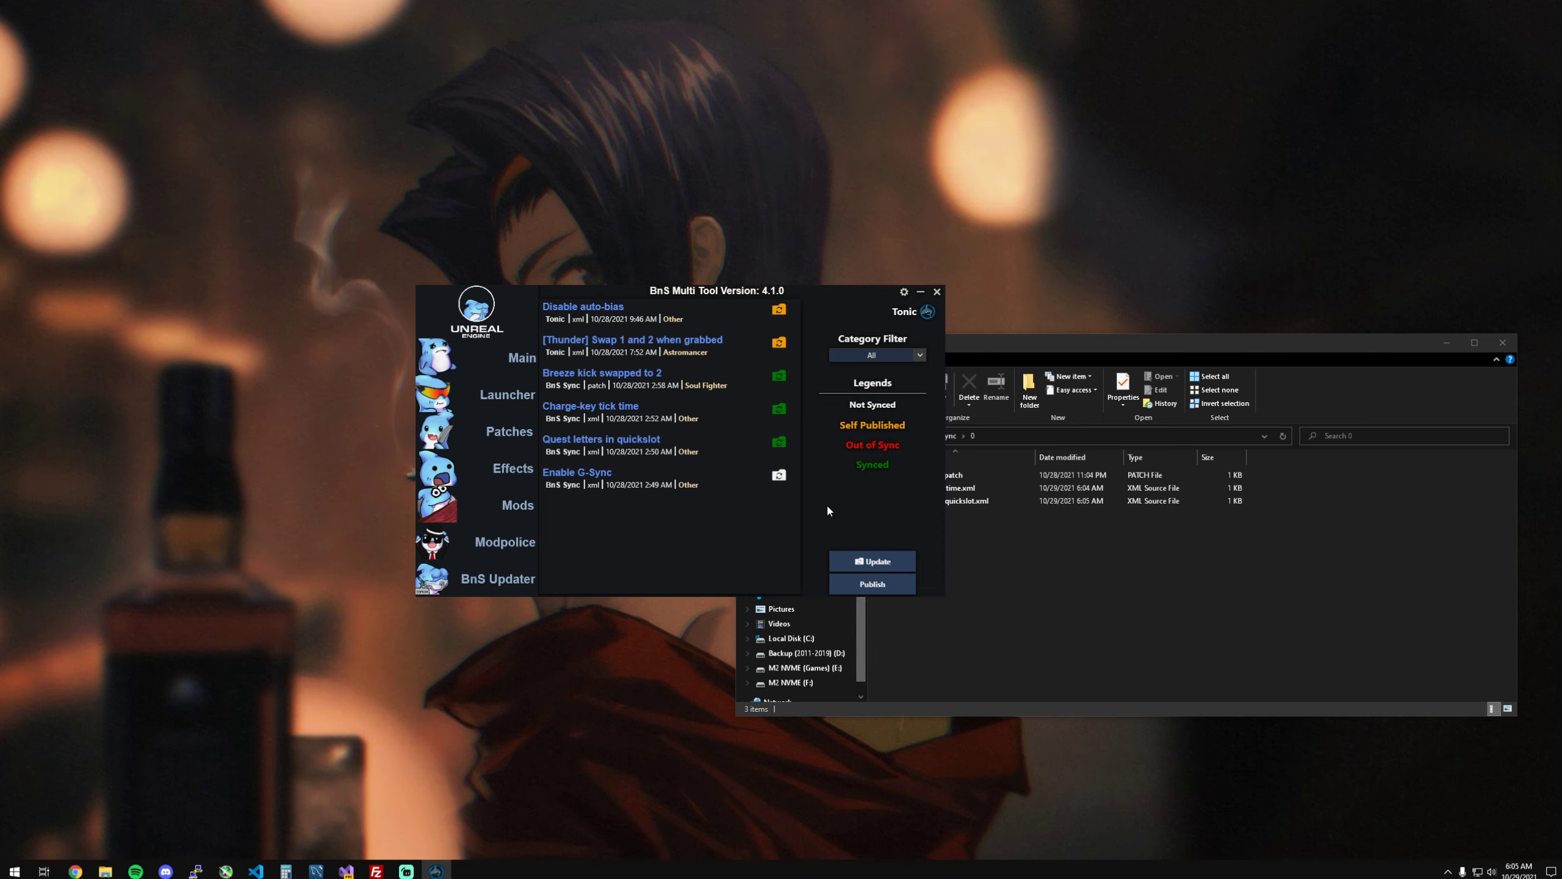
Step: Start publishing a new entry and choose use-bnslife-f2.xml from the manager folder as its file
click(872, 584)
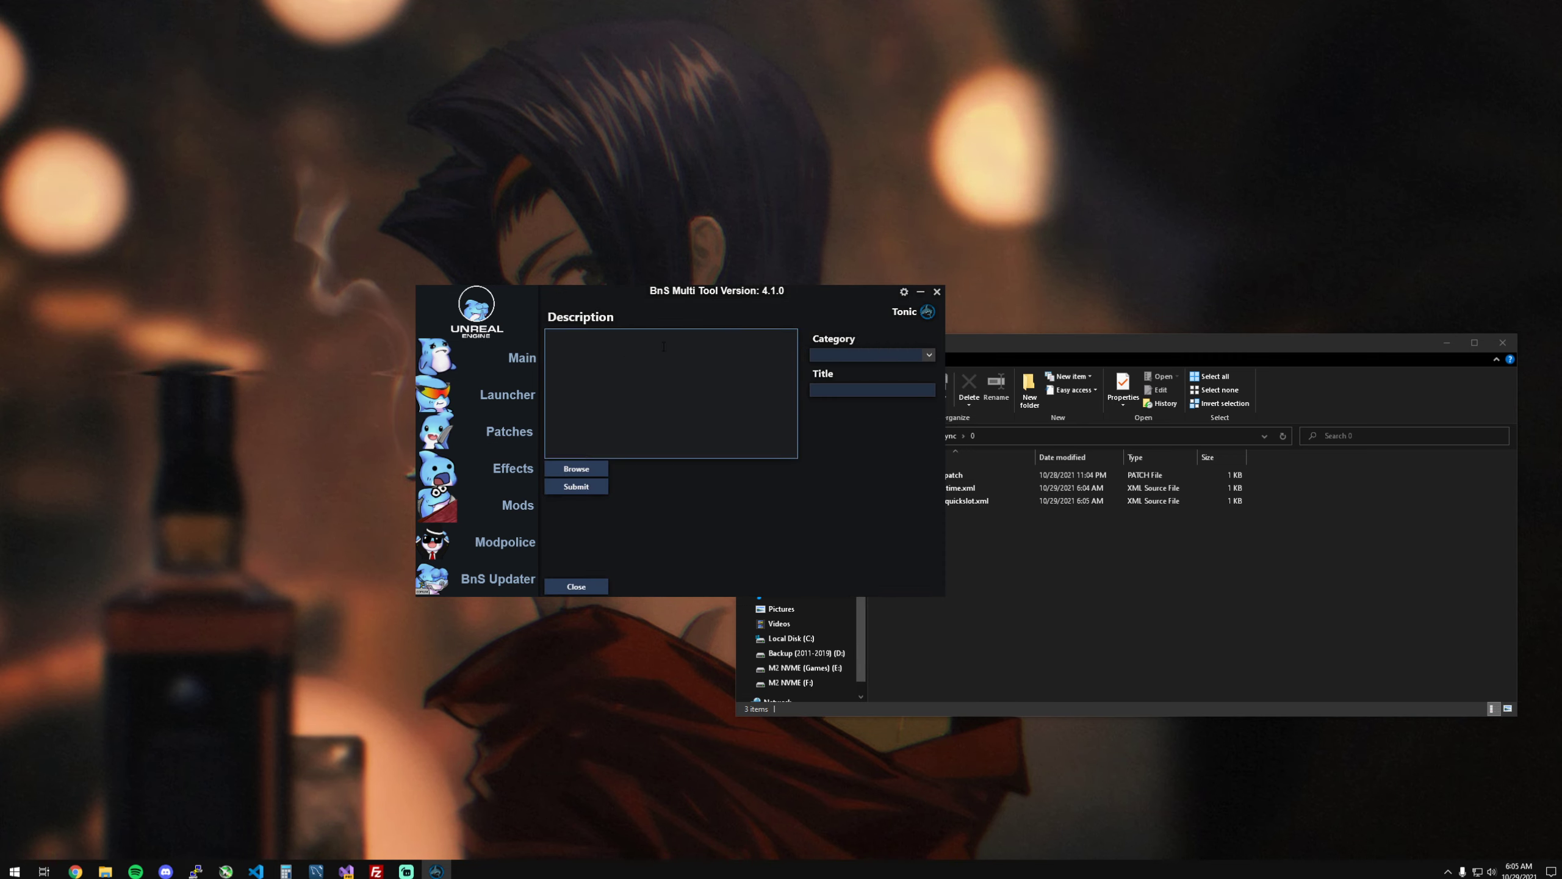
click(871, 356)
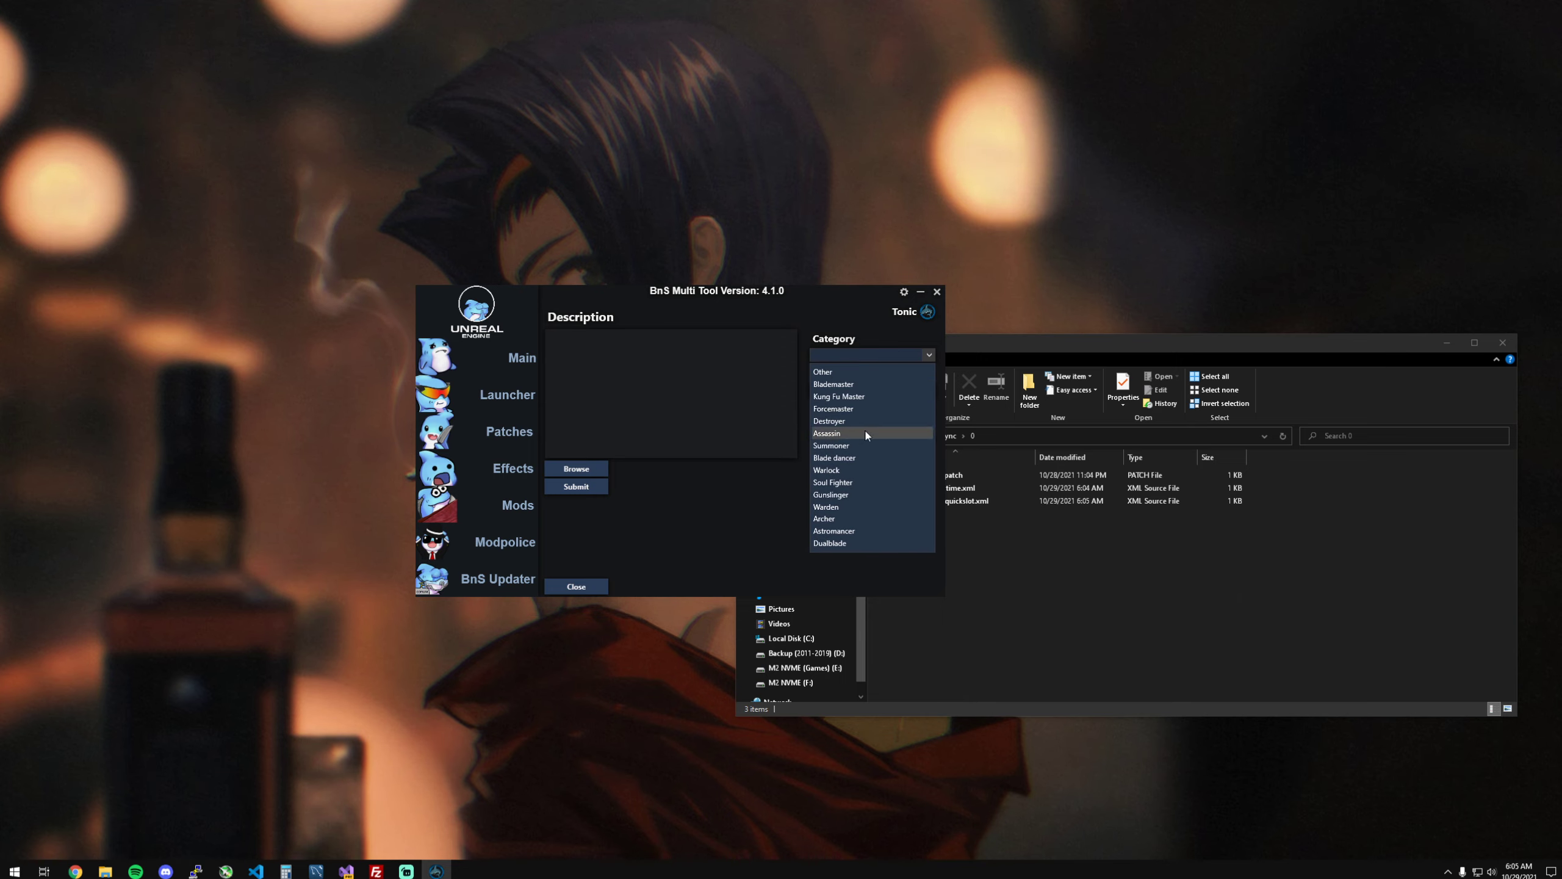
click(820, 331)
click(596, 469)
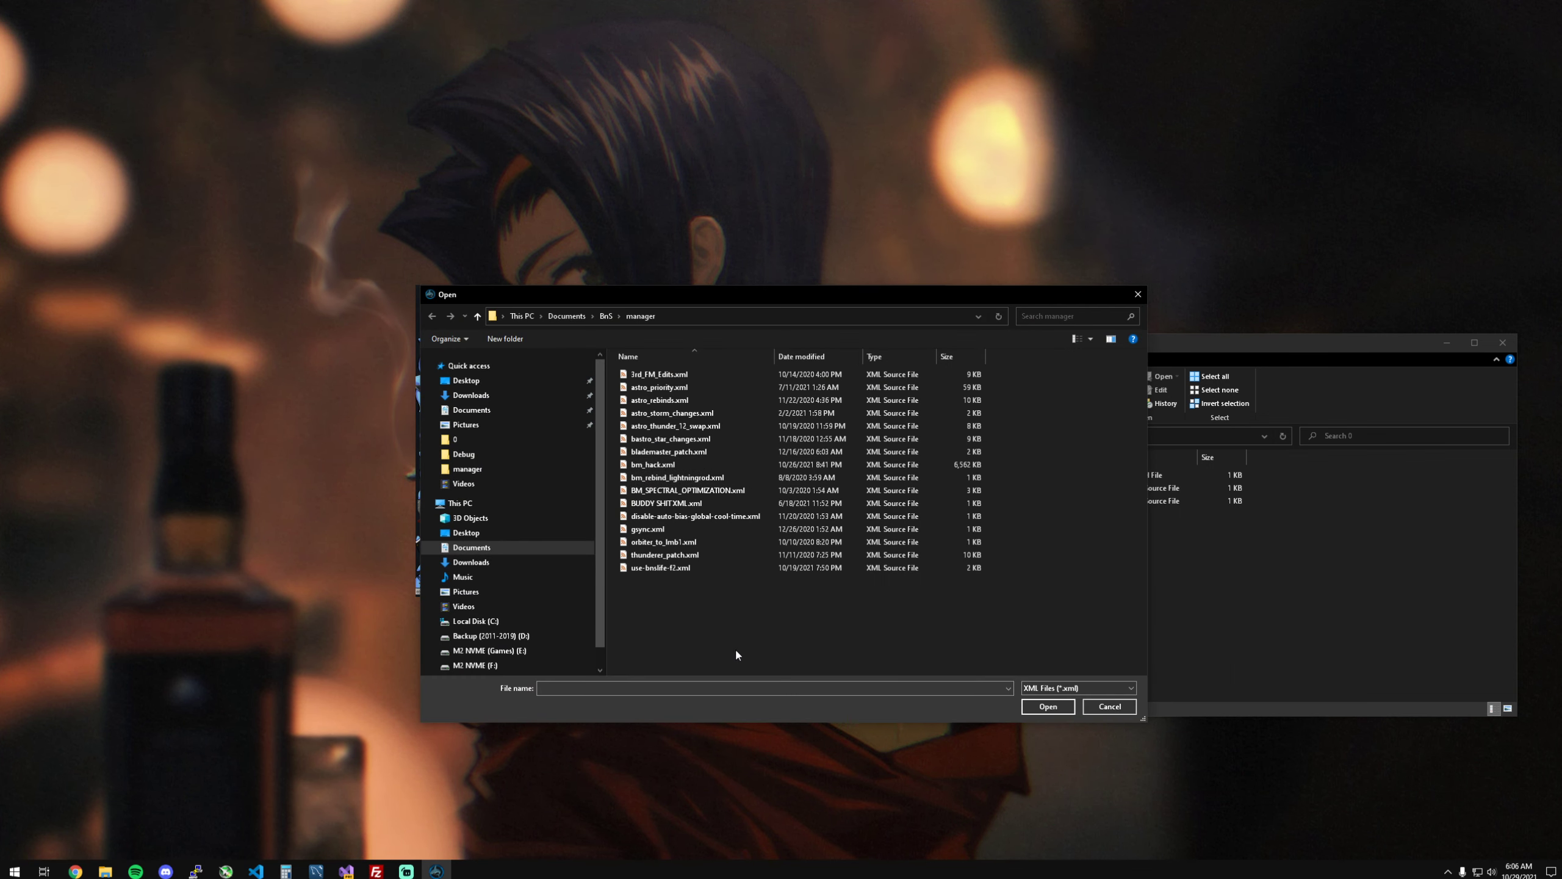
click(667, 569)
click(1033, 708)
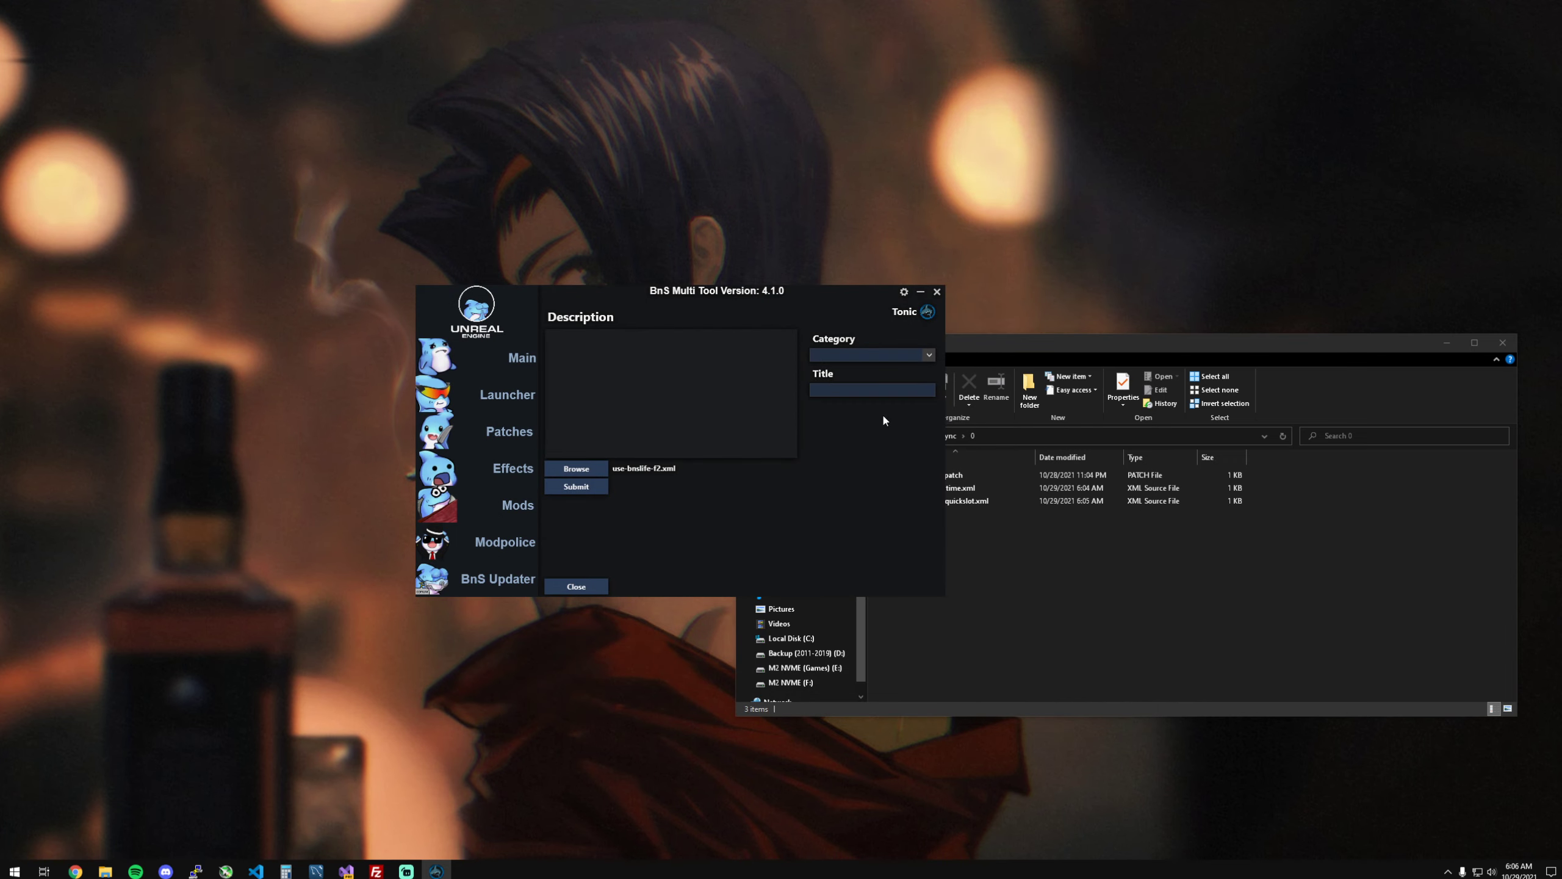
Step: Title the new entry "Use bns.life for F2"
click(838, 388)
text(Use bn)
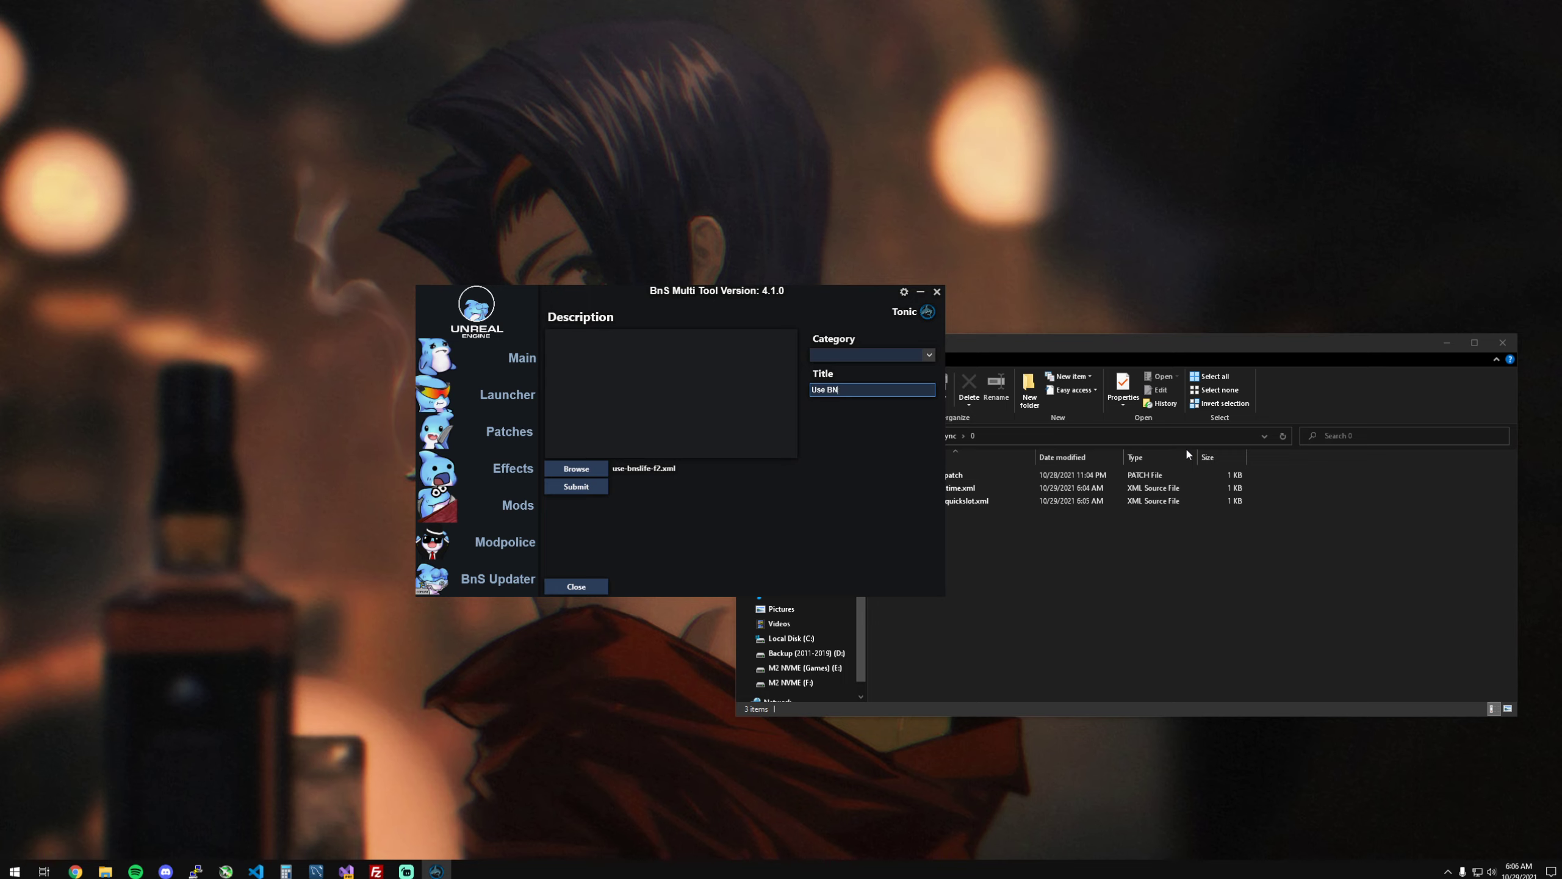
text(s.lif)
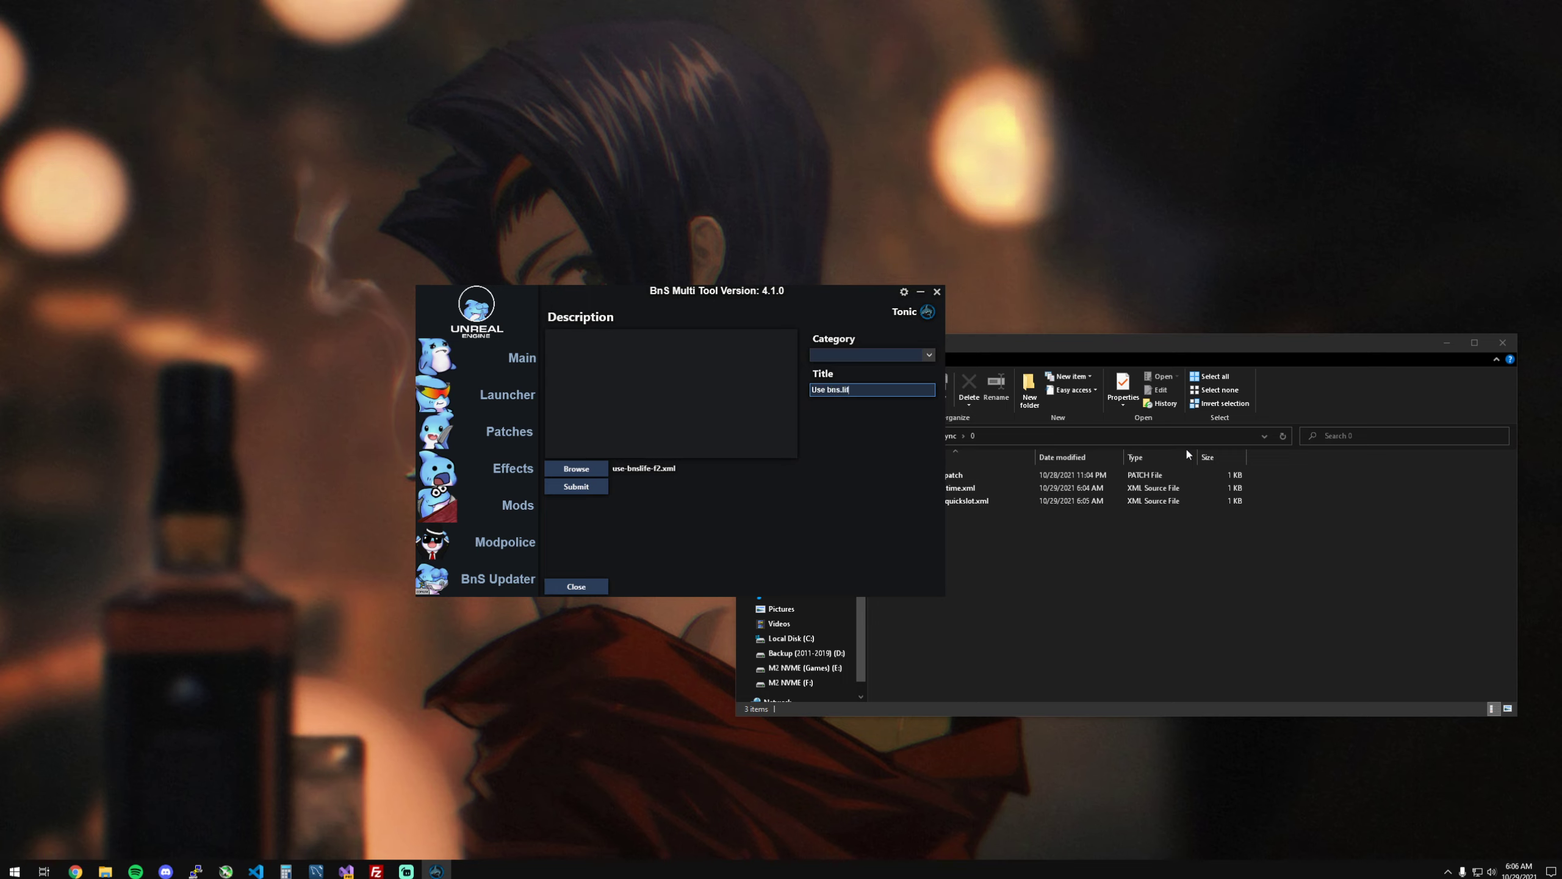
text(e for F2)
Step: Enter the description "Changes urls and calls for F2 to use bns.life, additional files are required for this work check the discord."
click(713, 370)
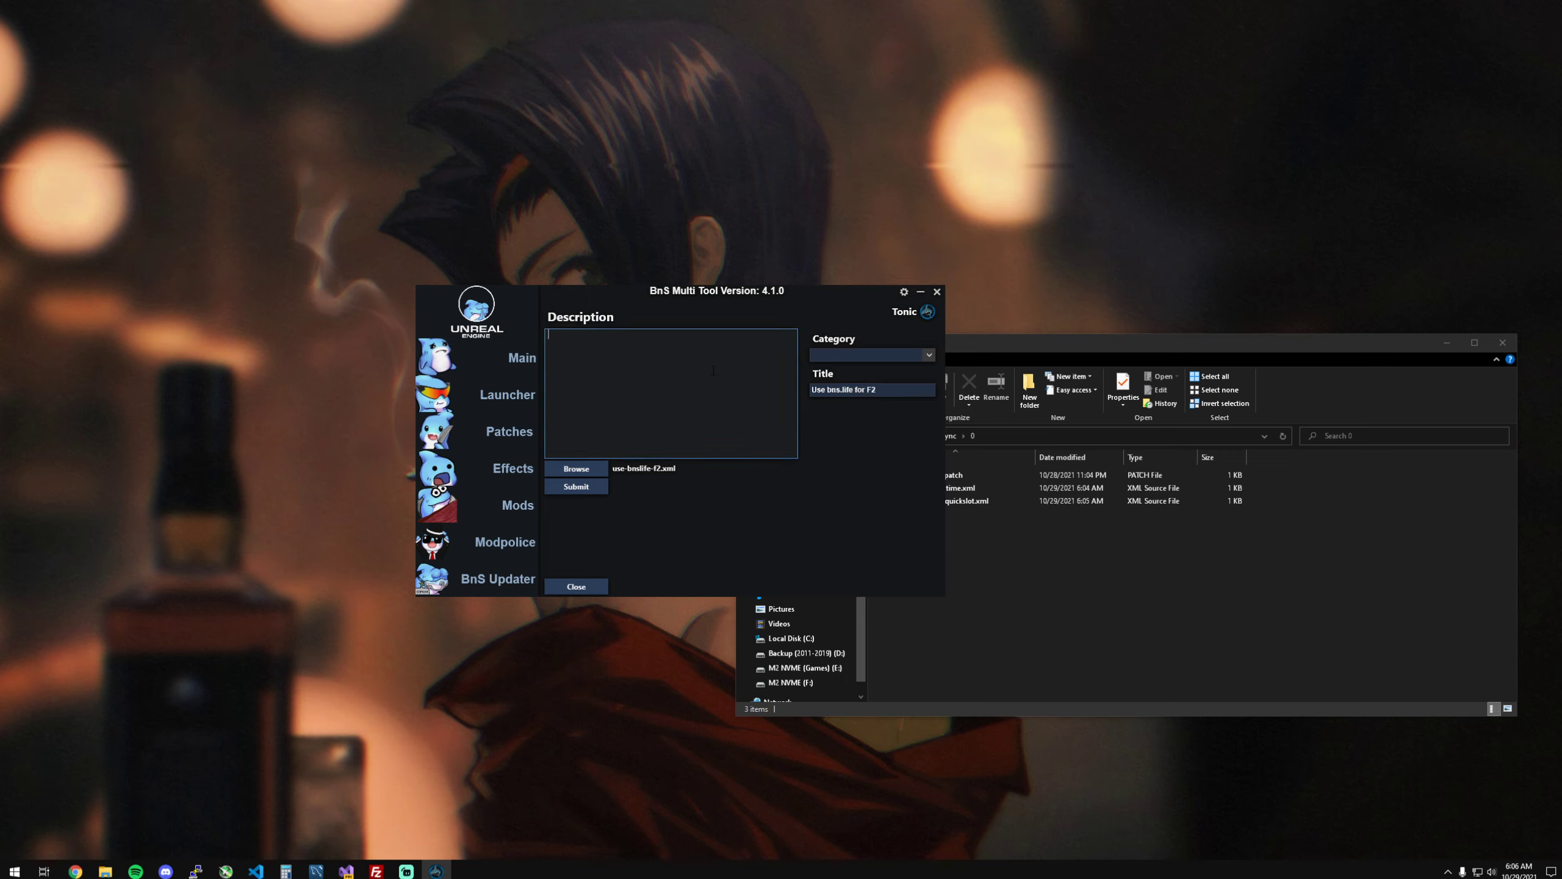
text(Changes urls and calls)
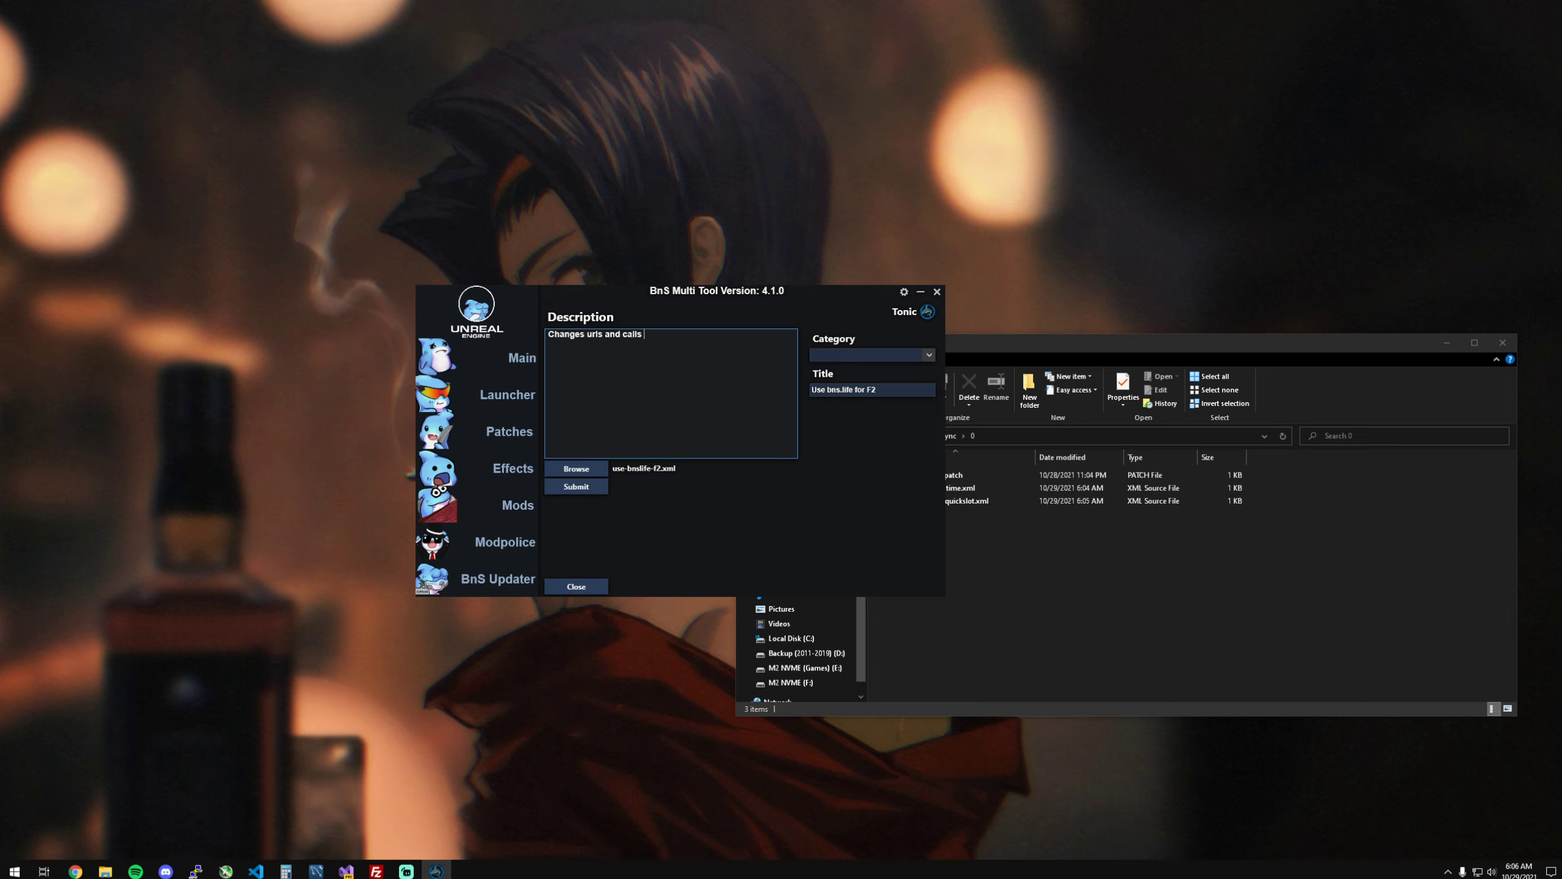
text( for F)
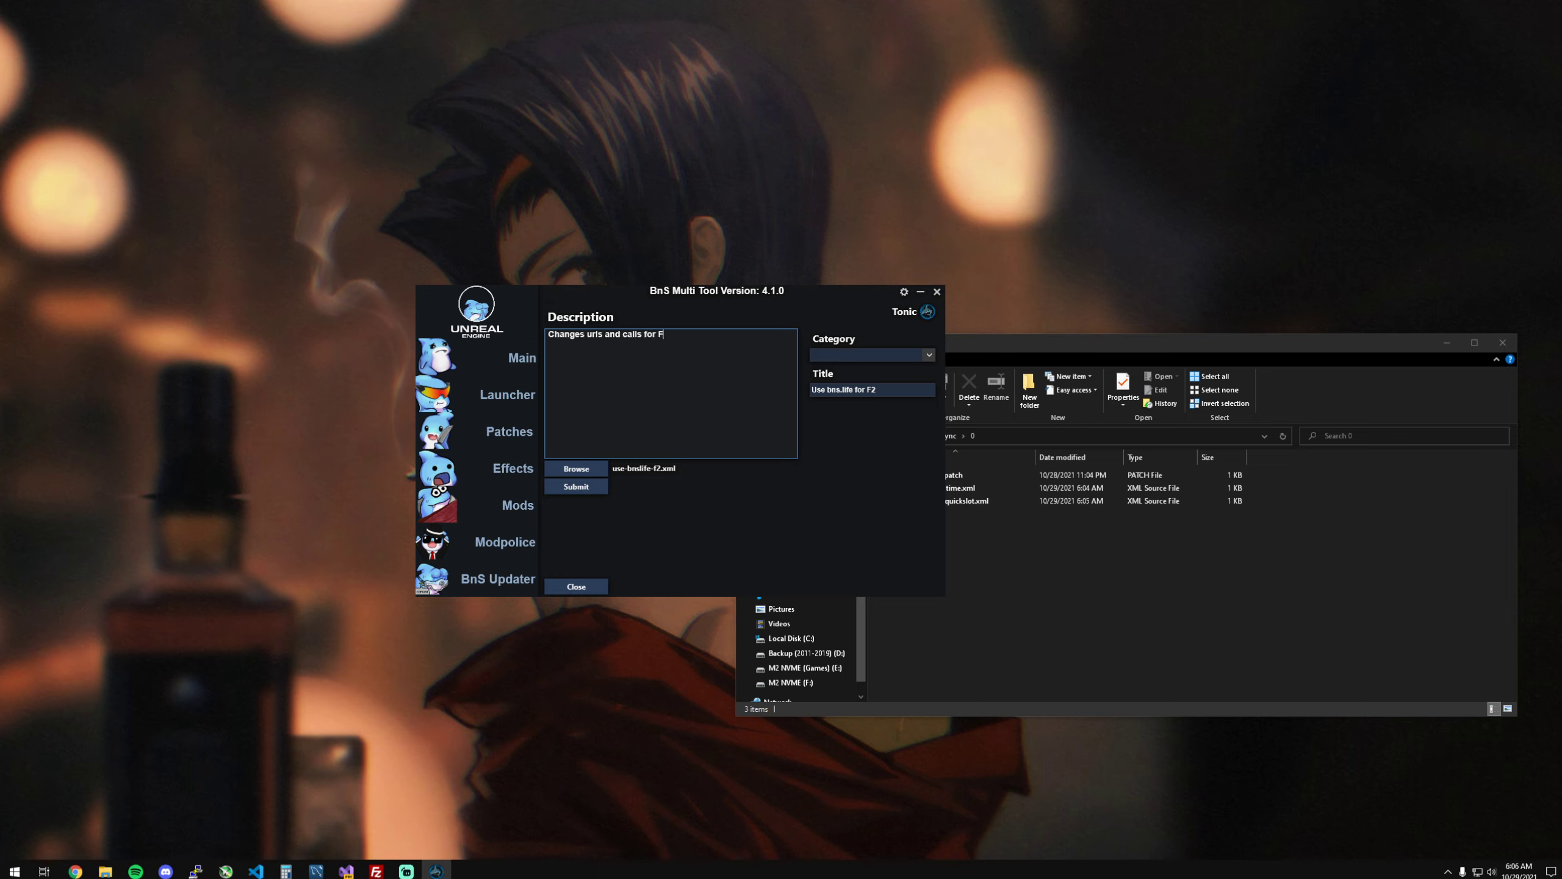
text(2 to use bns)
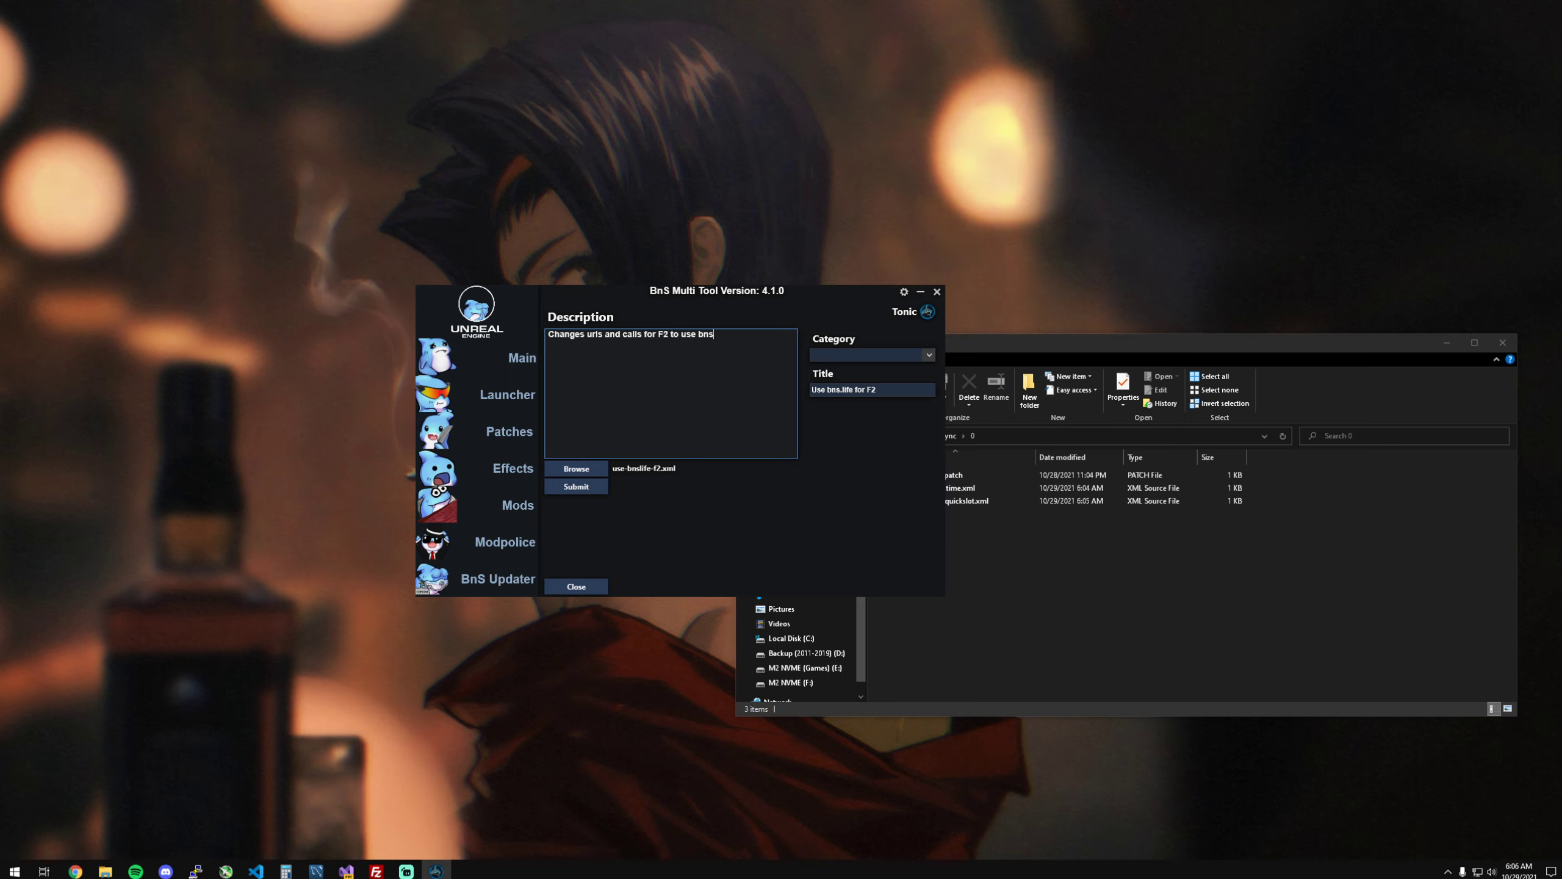
text(.life )
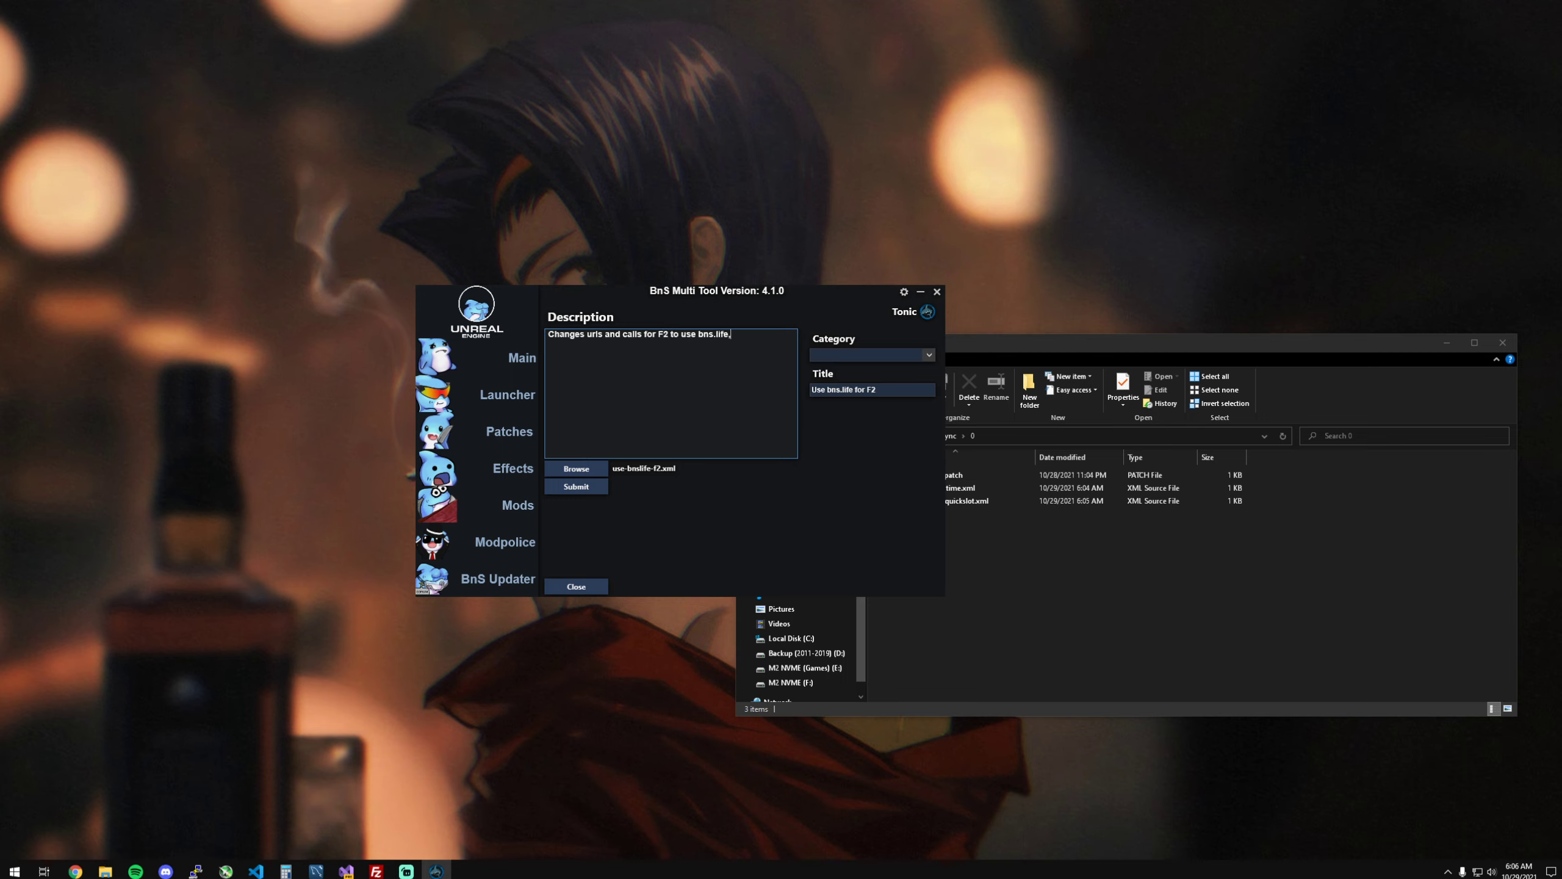
text( additional files are erq)
text(ired fro)
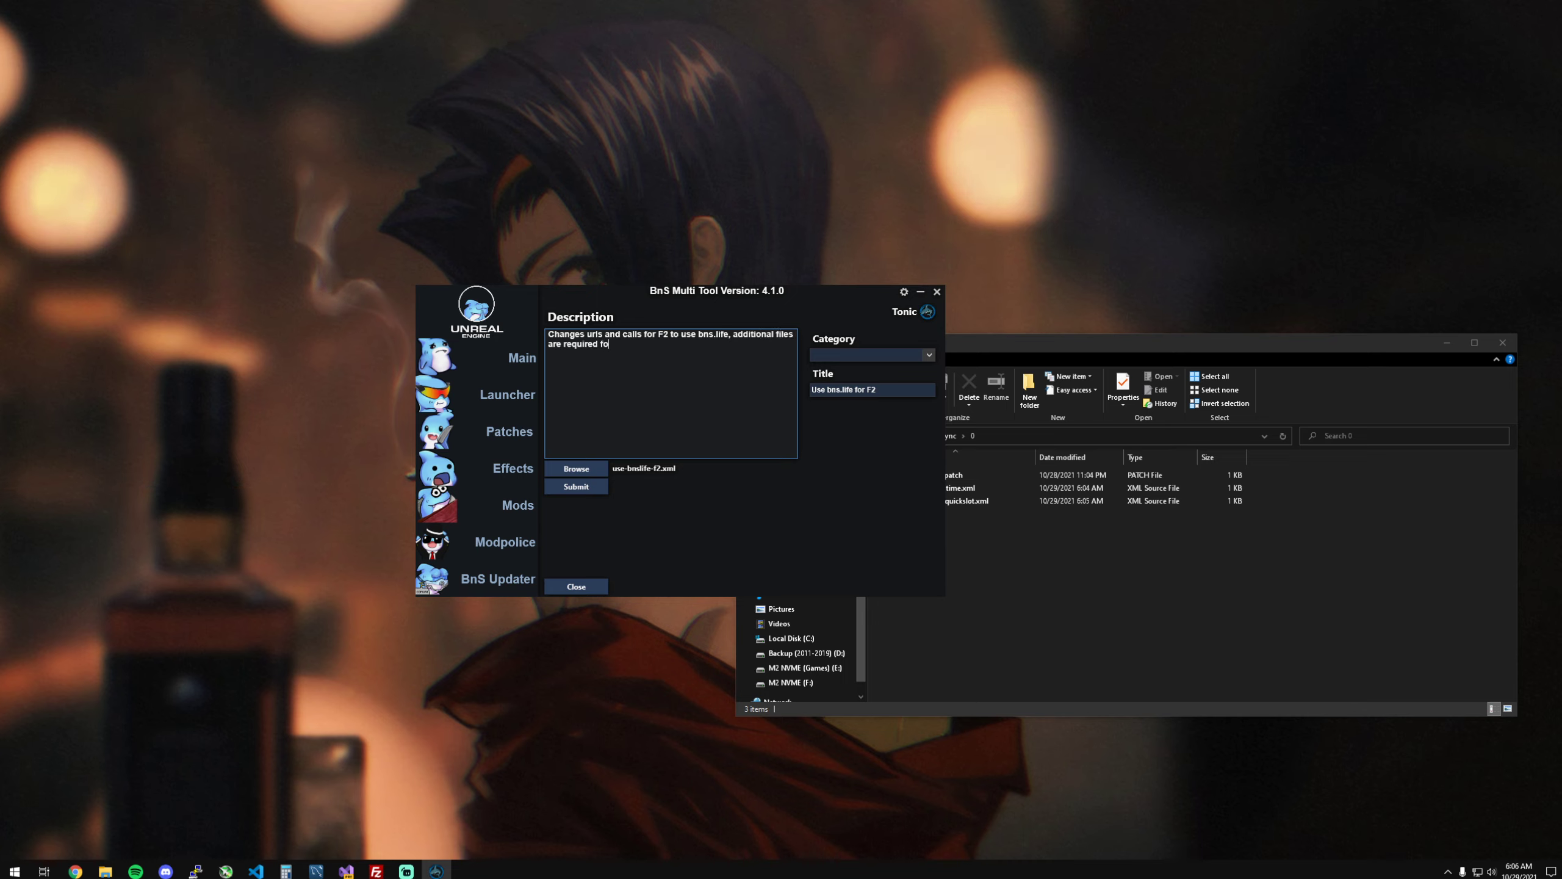
text( thsi to)
key(BackSpace)
key(BackSpace)
key(BackSpace)
key(BackSpace)
key(BackSpace)
key(BackSpace)
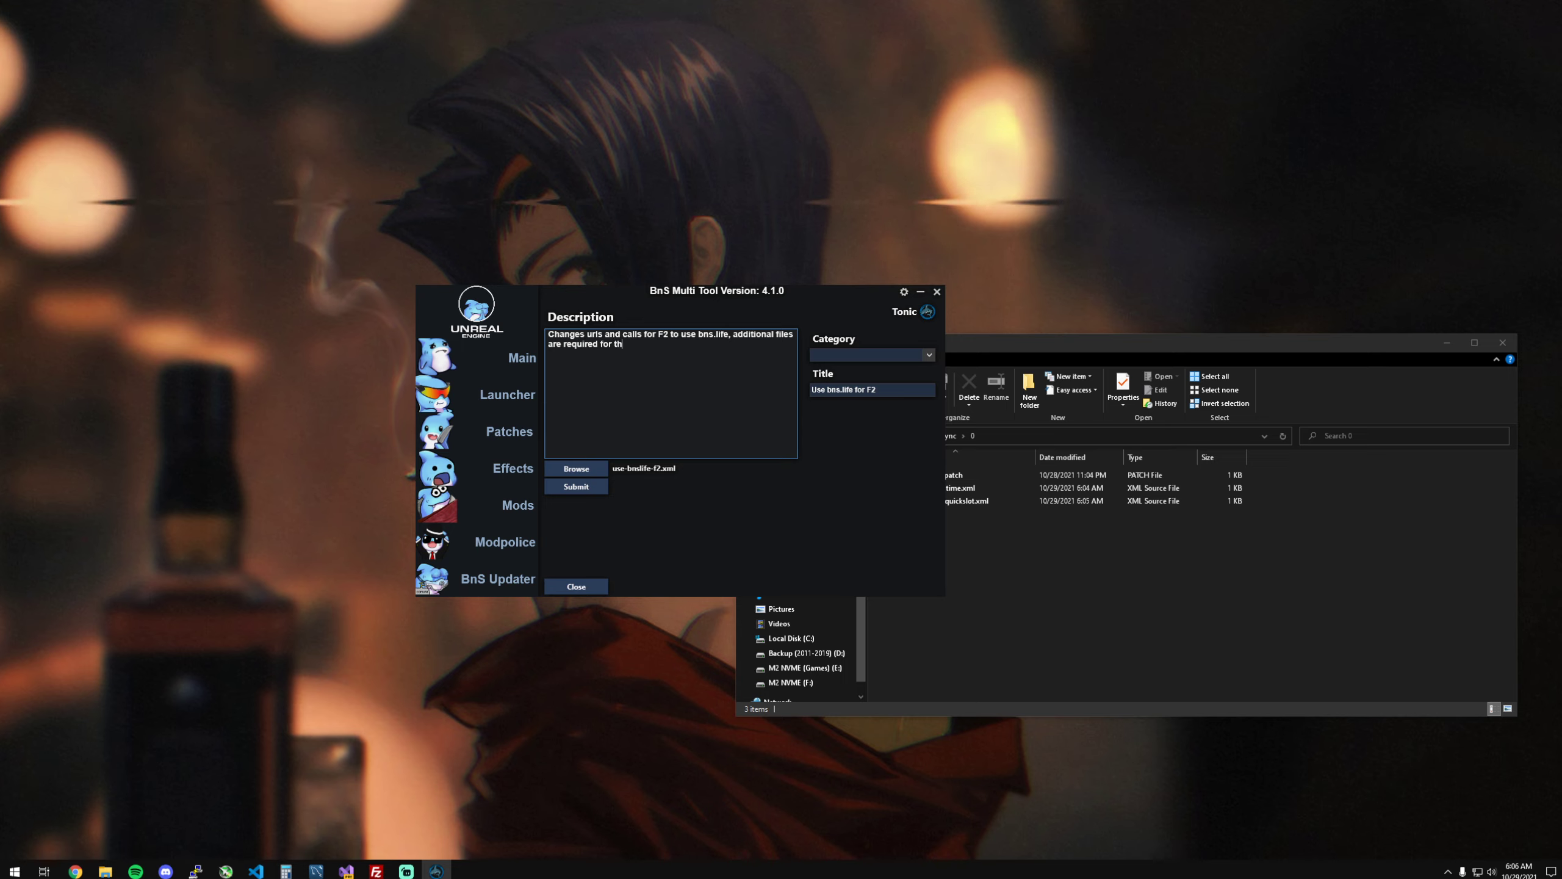
text(is work c)
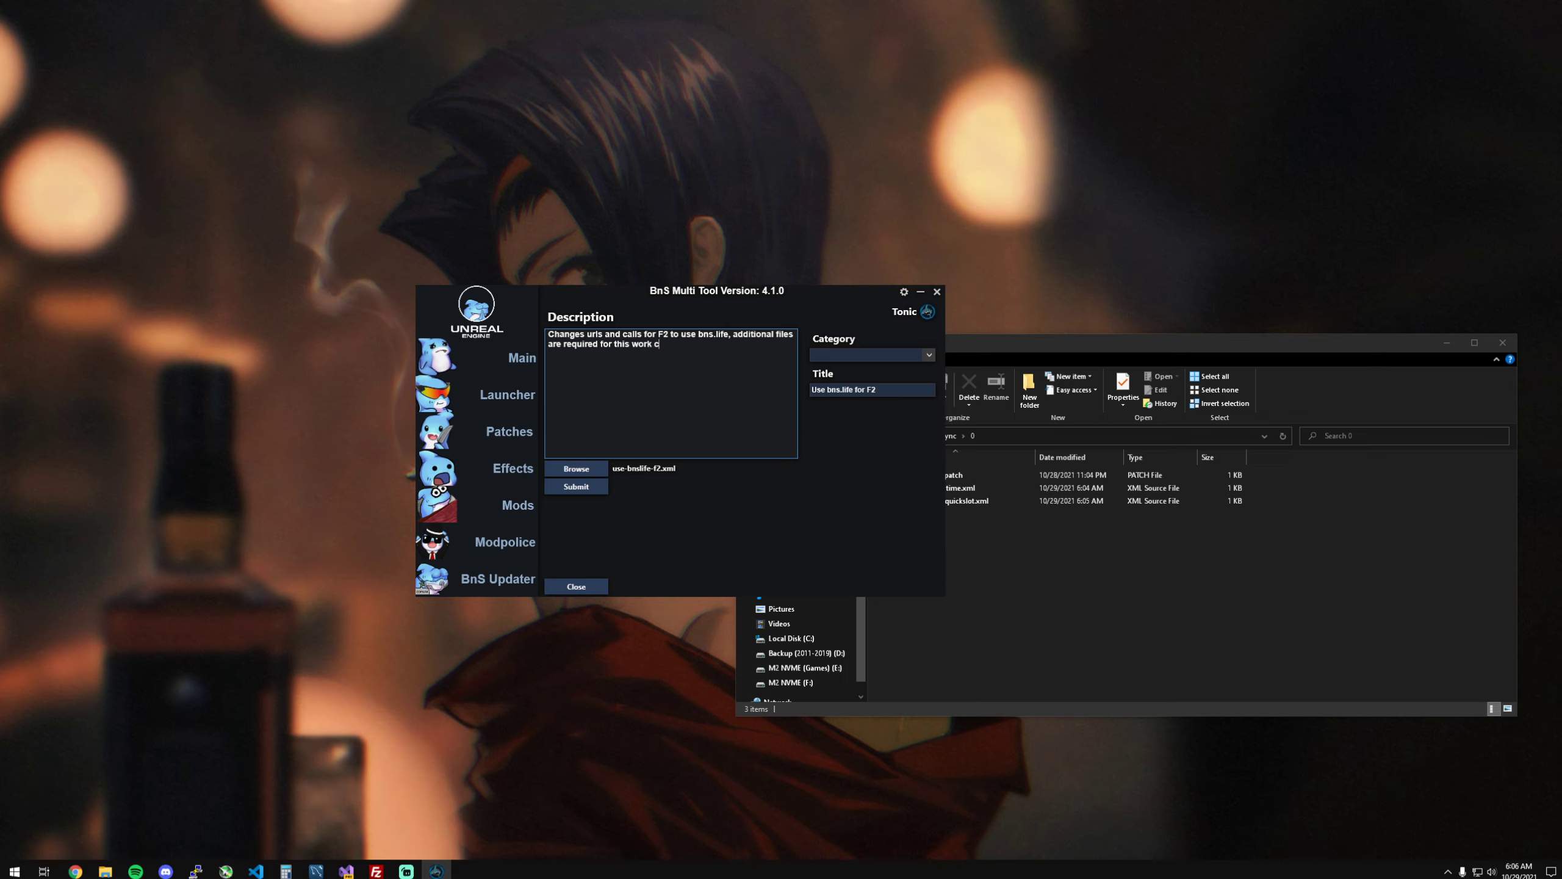
text(heck the discord.)
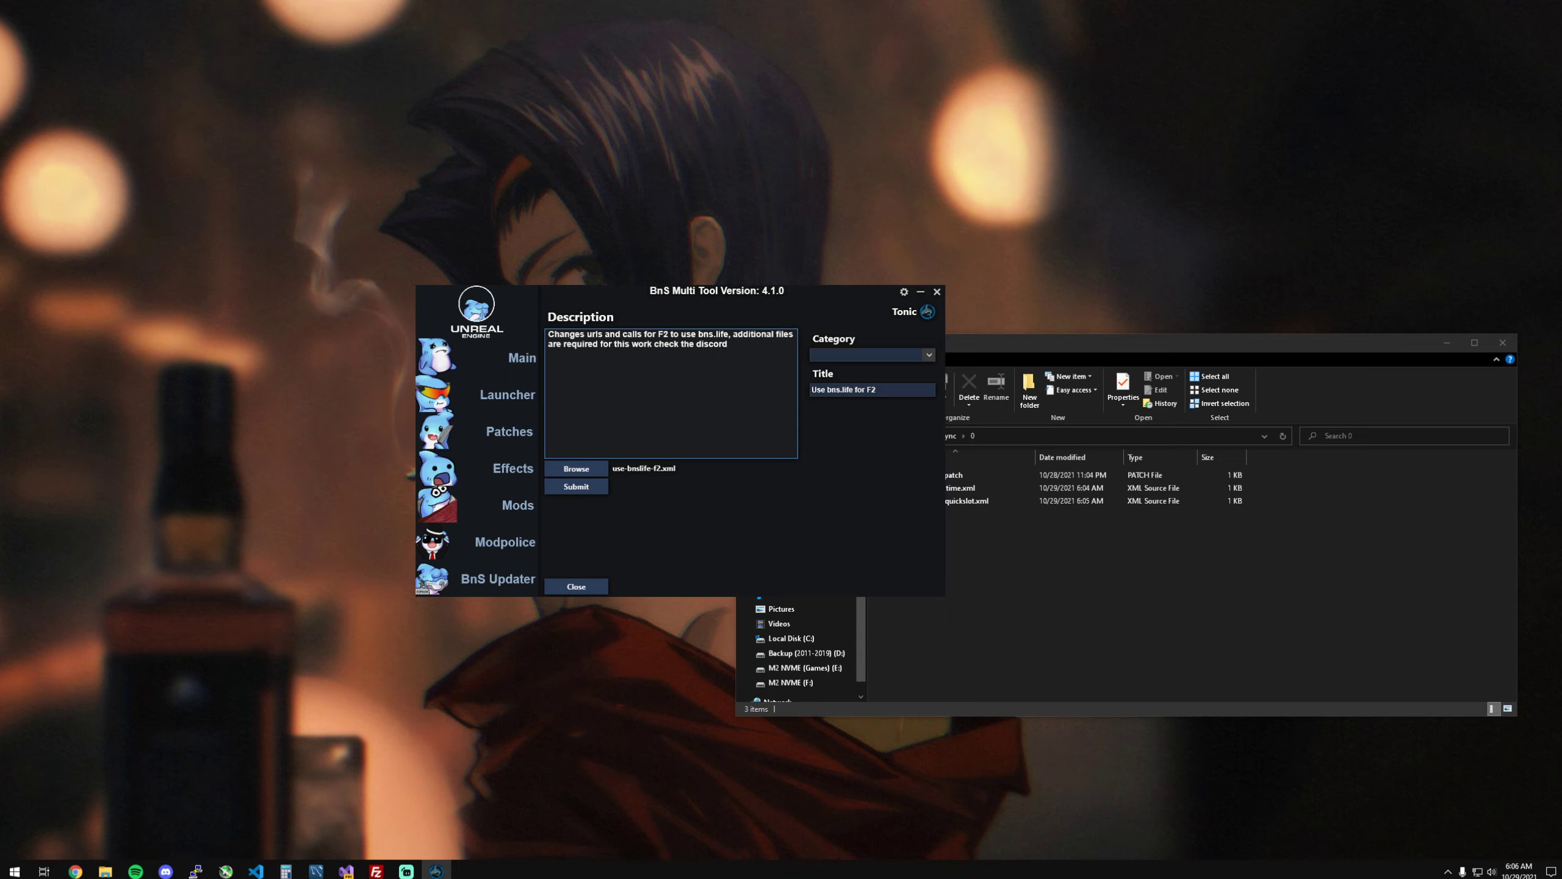
Step: Set the entry's category to Other and submit it for publishing
click(575, 487)
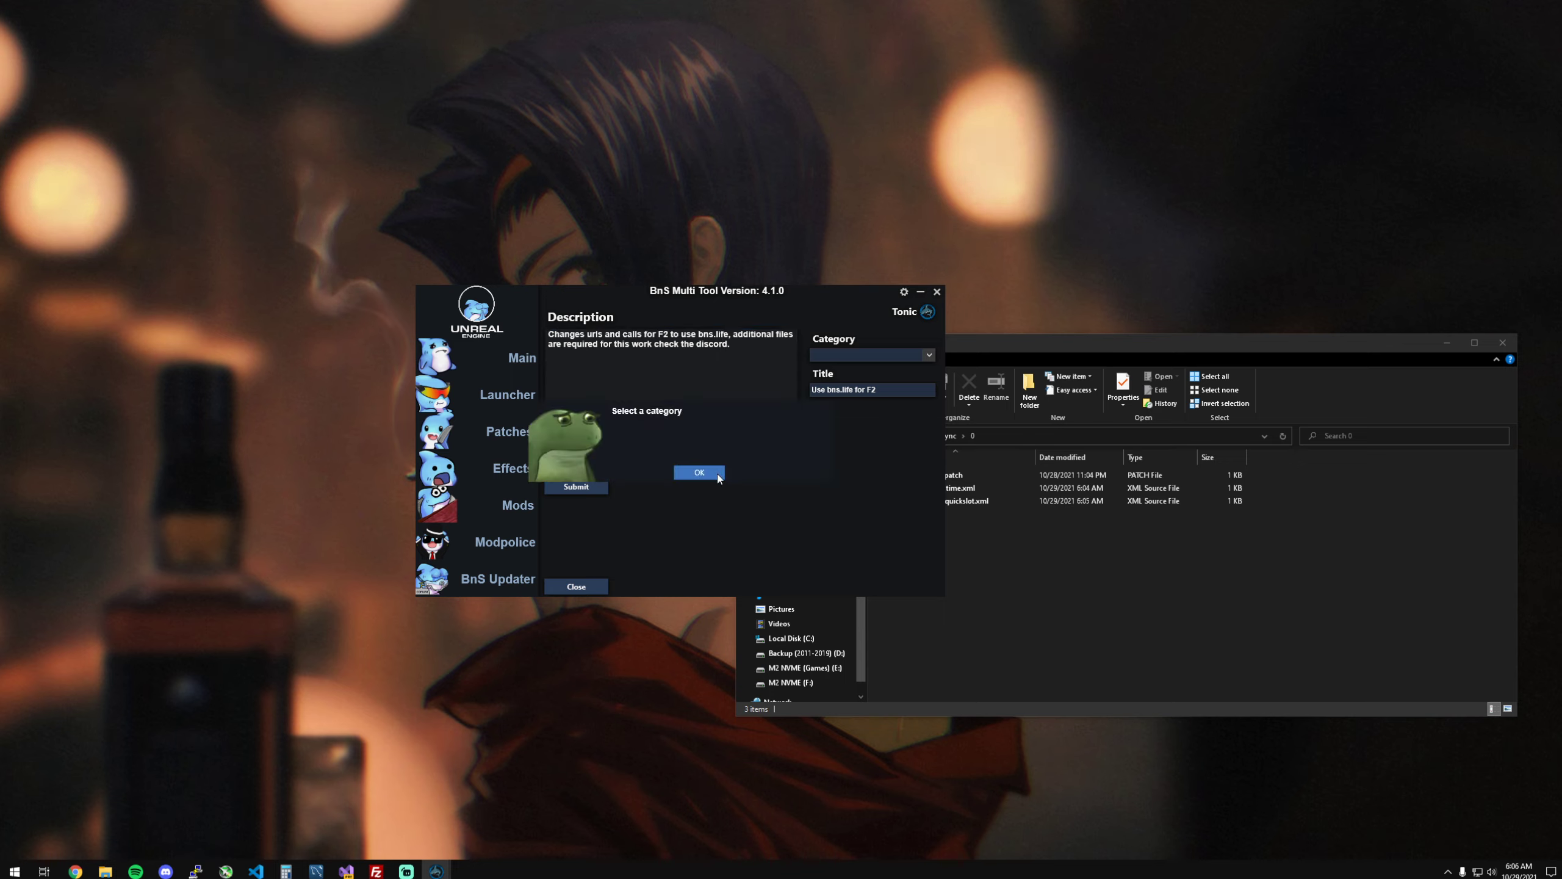
click(717, 474)
click(855, 355)
click(852, 368)
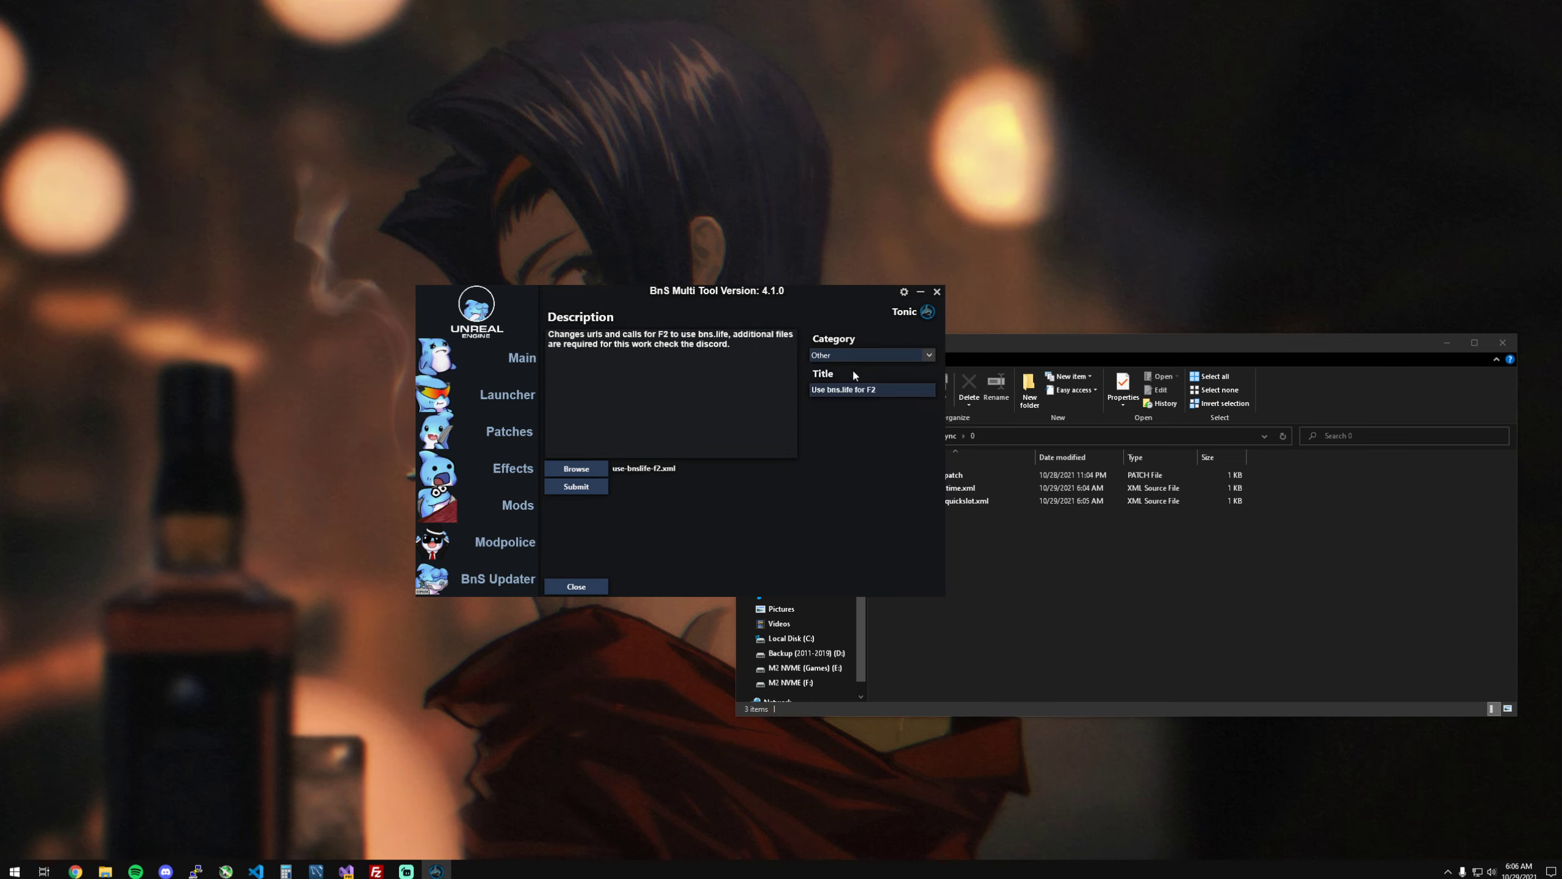
click(576, 487)
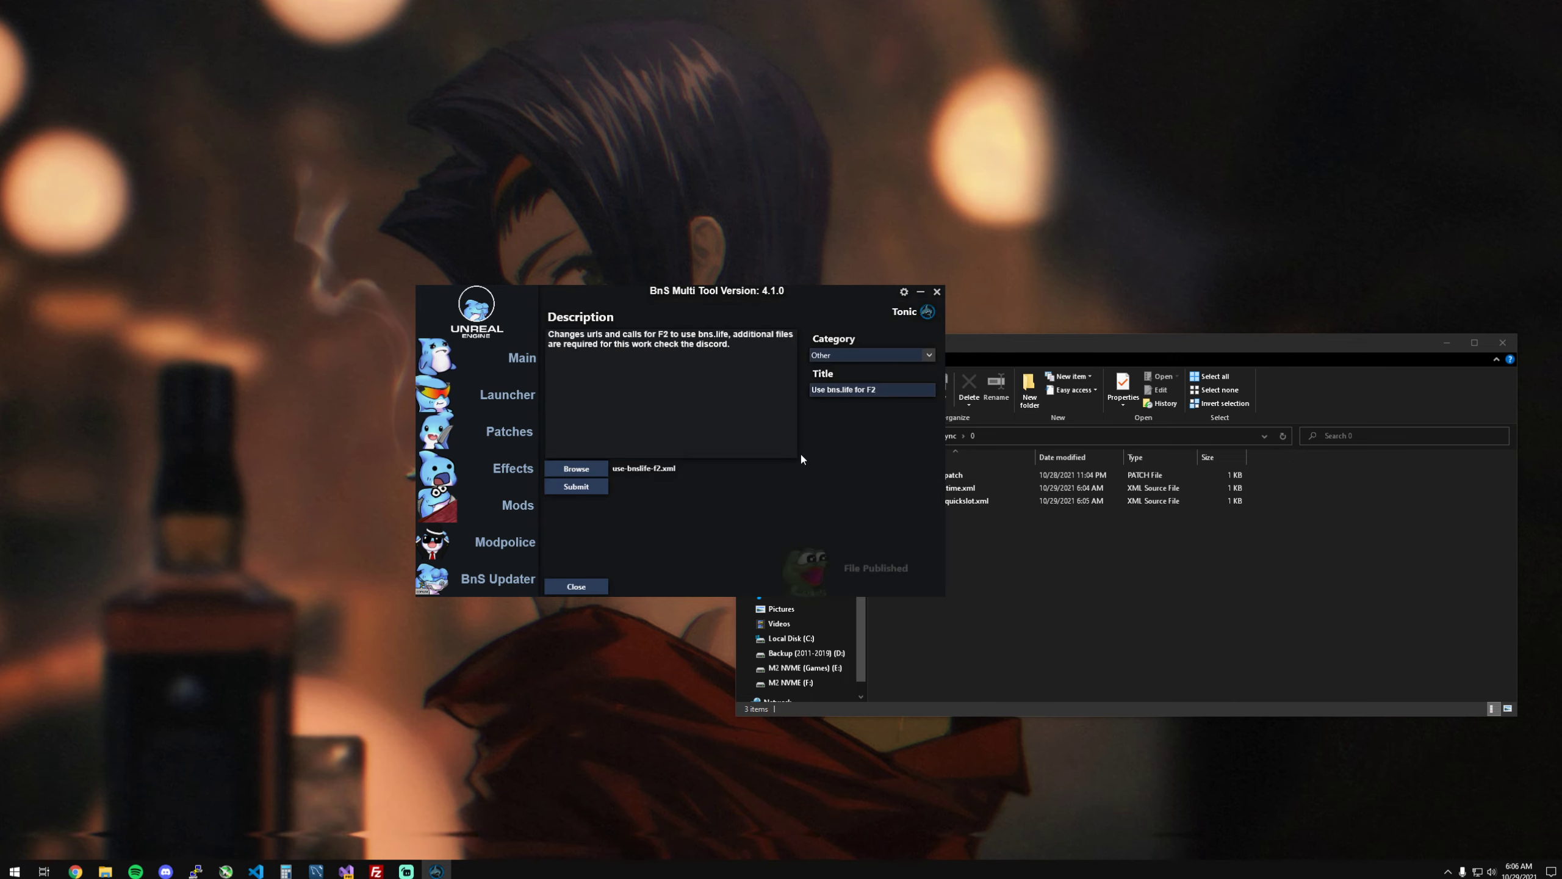
Step: Return to the list of published entries and read the description of Use bns.life for F2
click(600, 583)
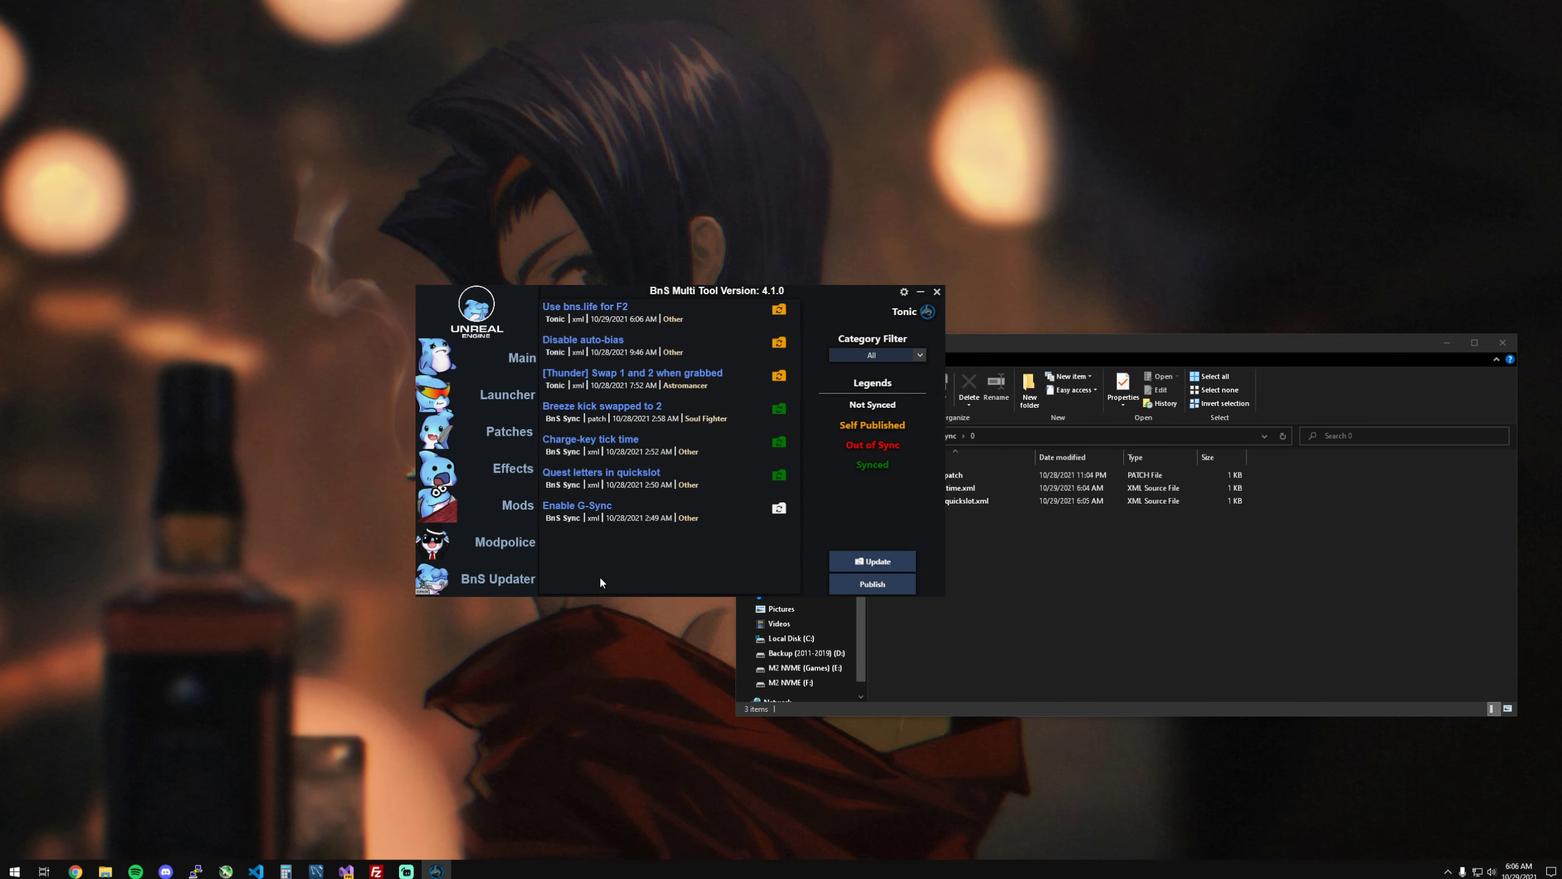
click(604, 312)
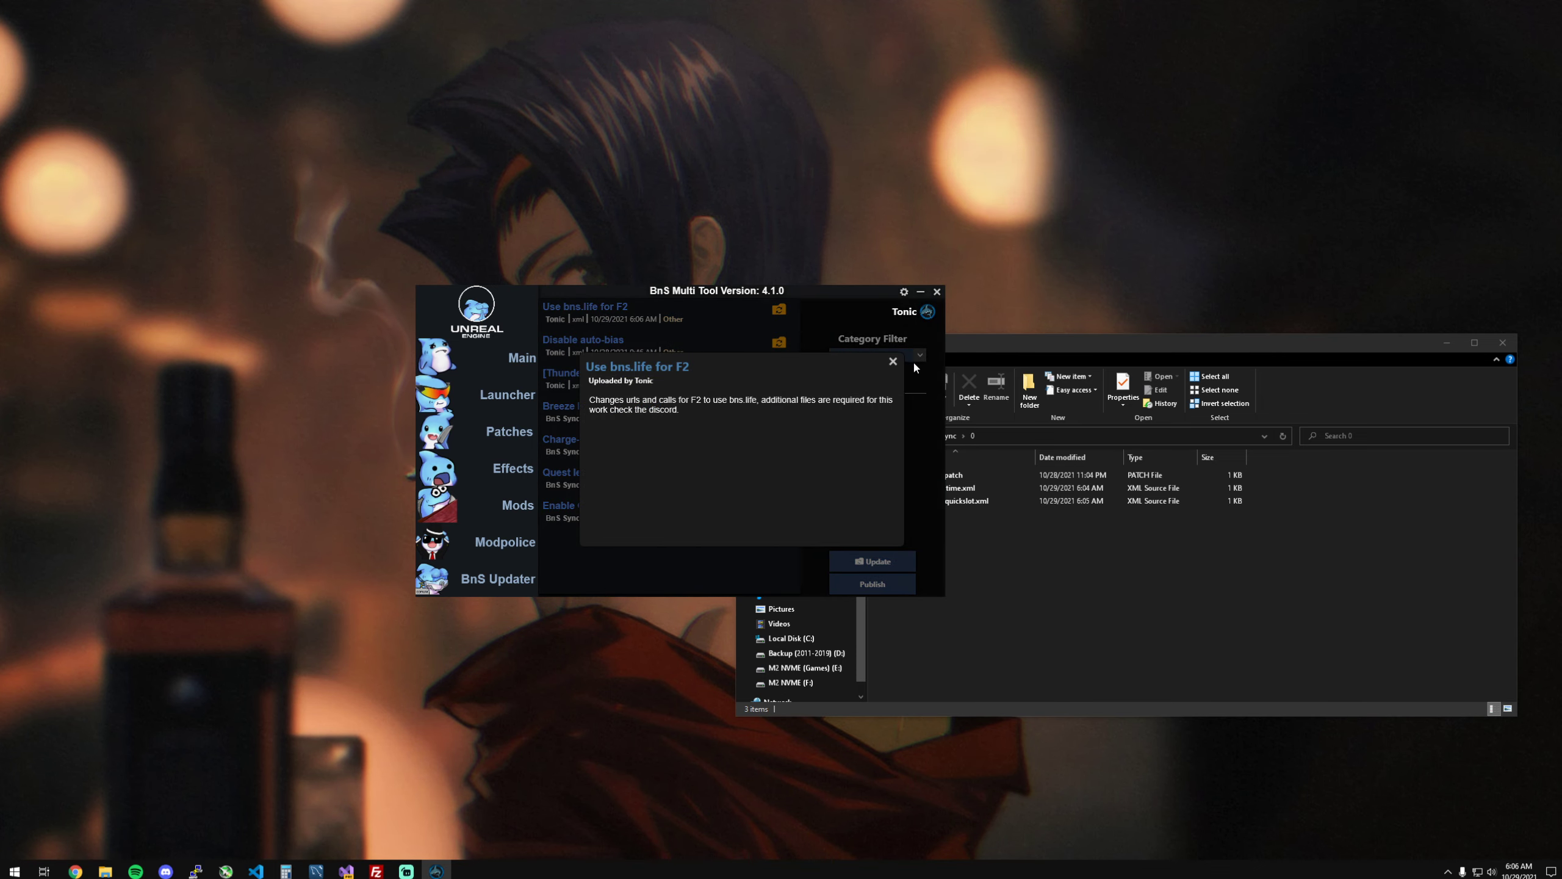
click(895, 361)
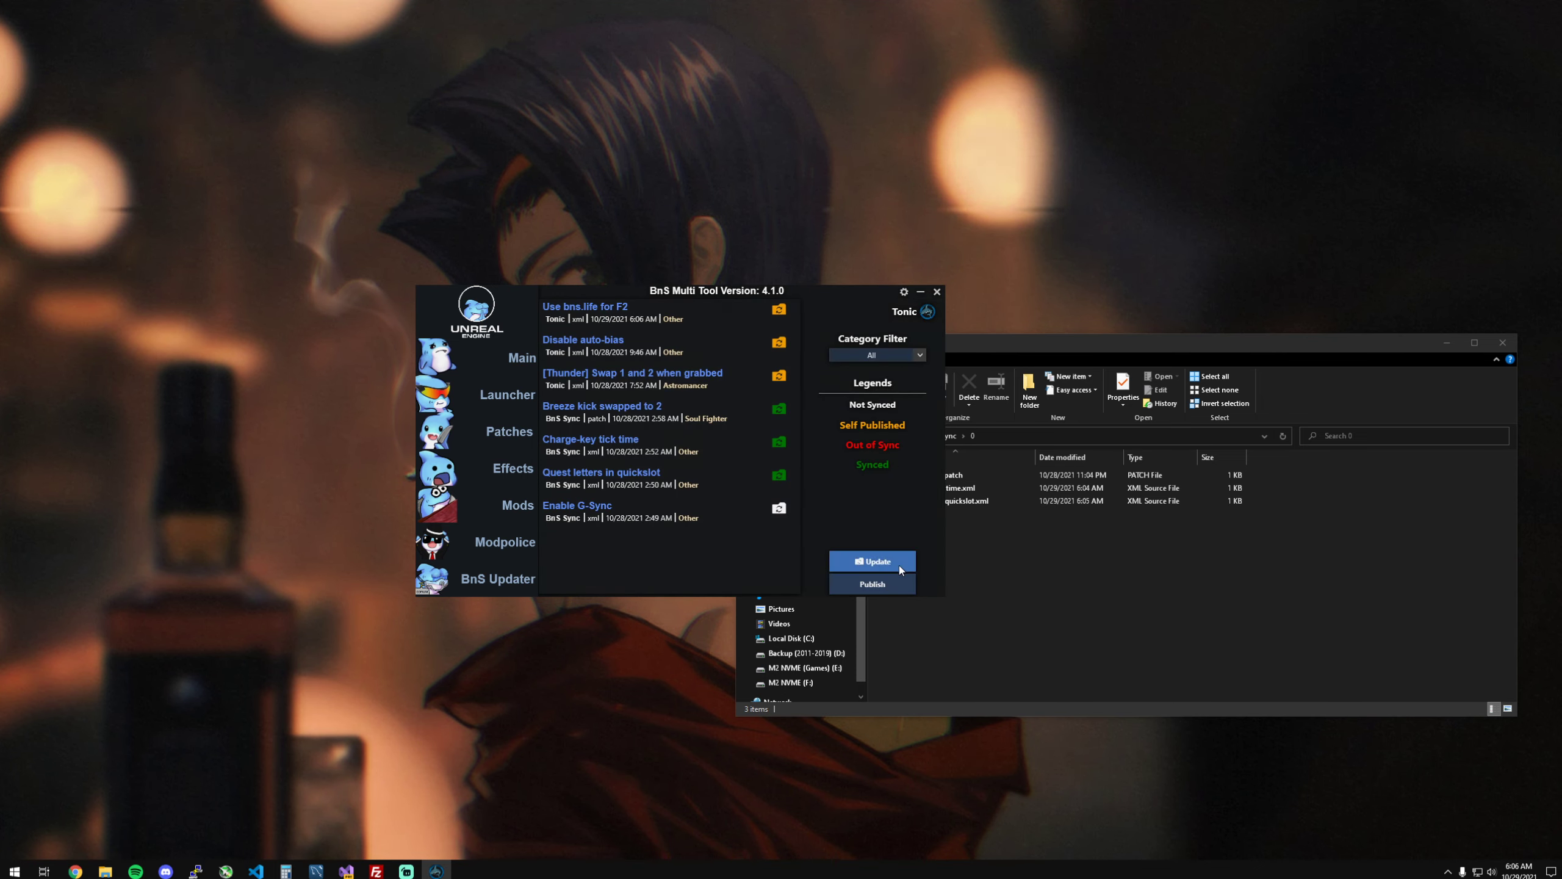
Step: Reopen the publishing form, review its description and category choices, and close the form
click(897, 584)
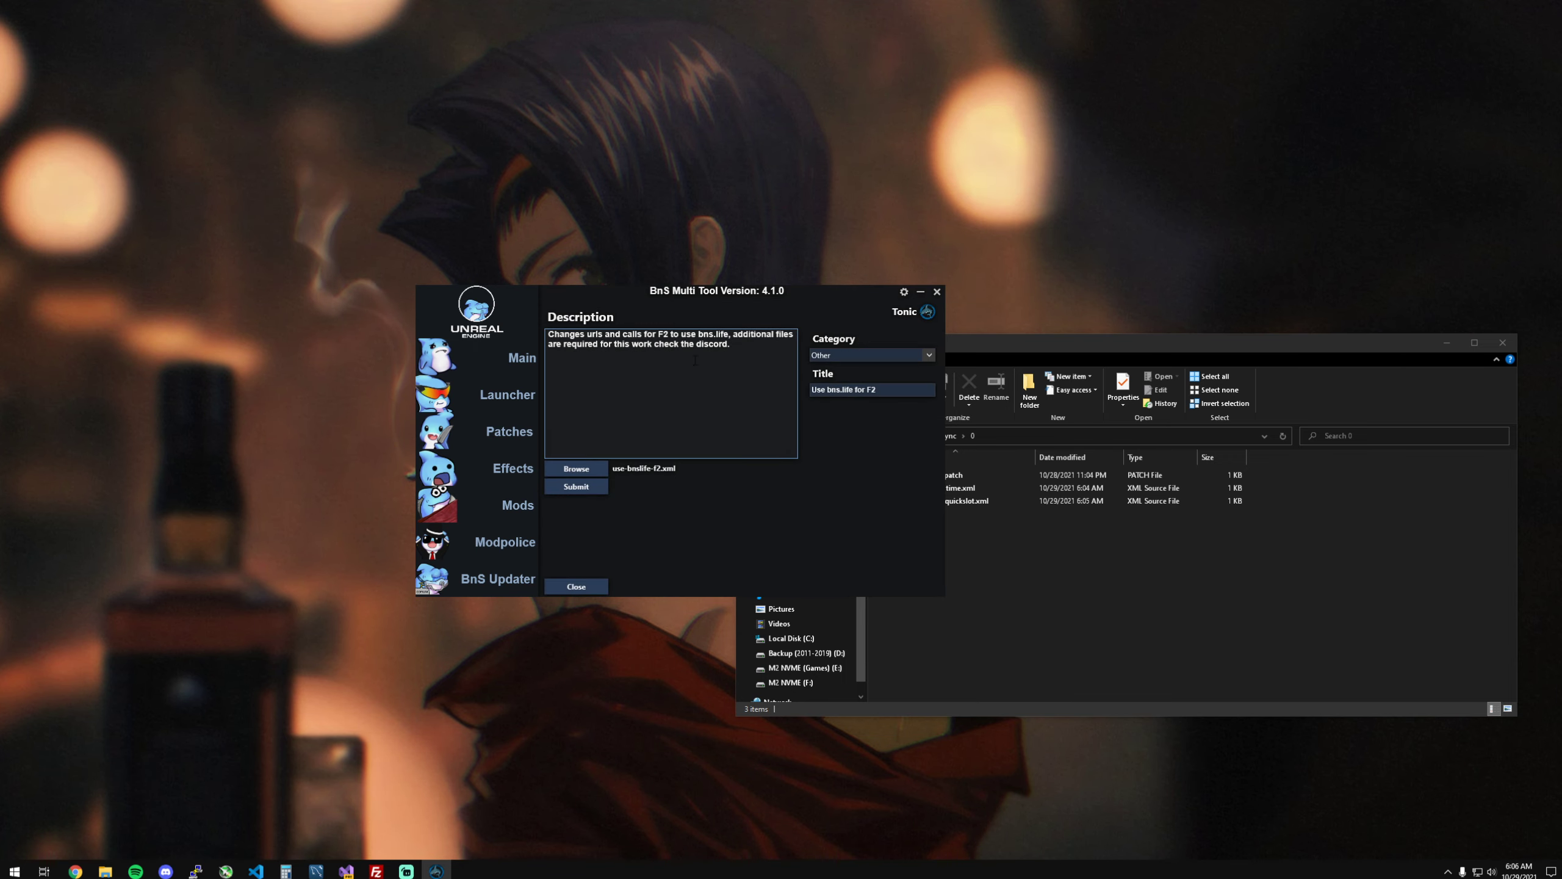
drag(744, 354, 595, 326)
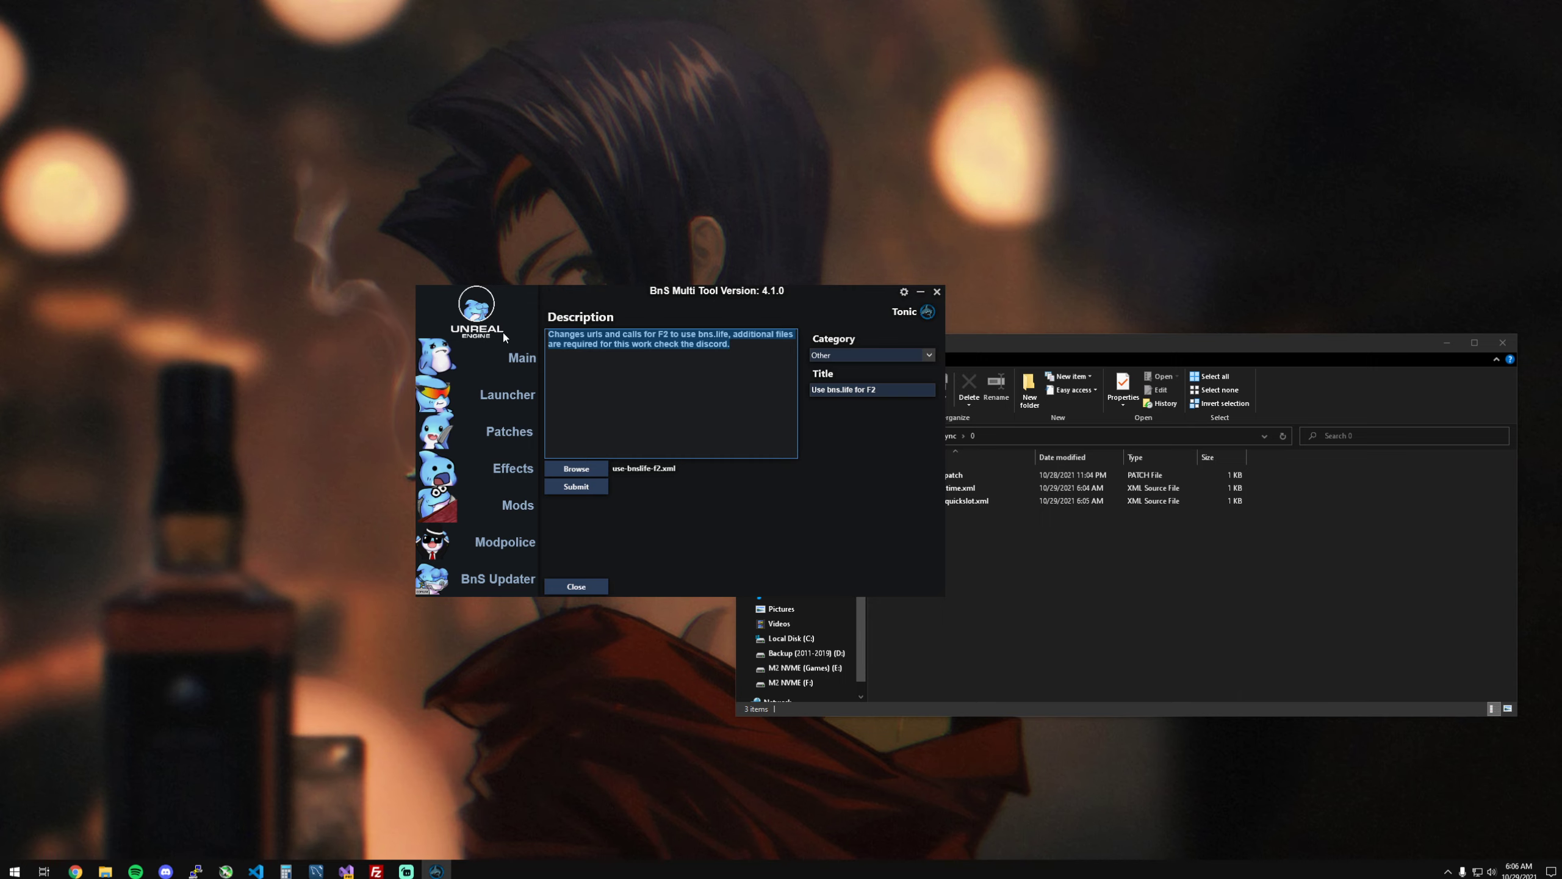
click(856, 355)
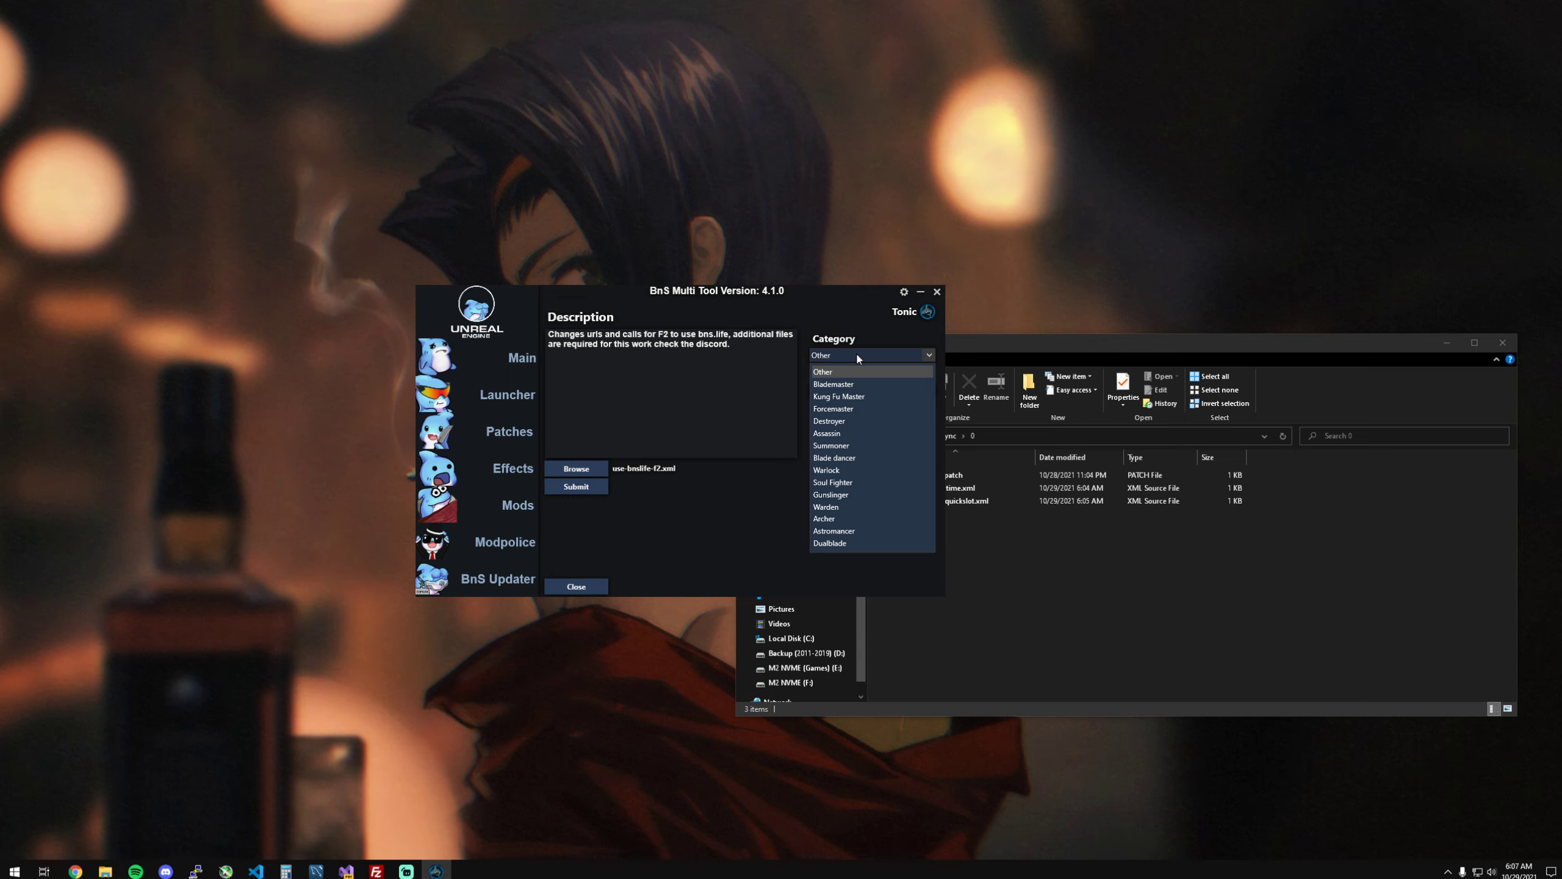
click(856, 355)
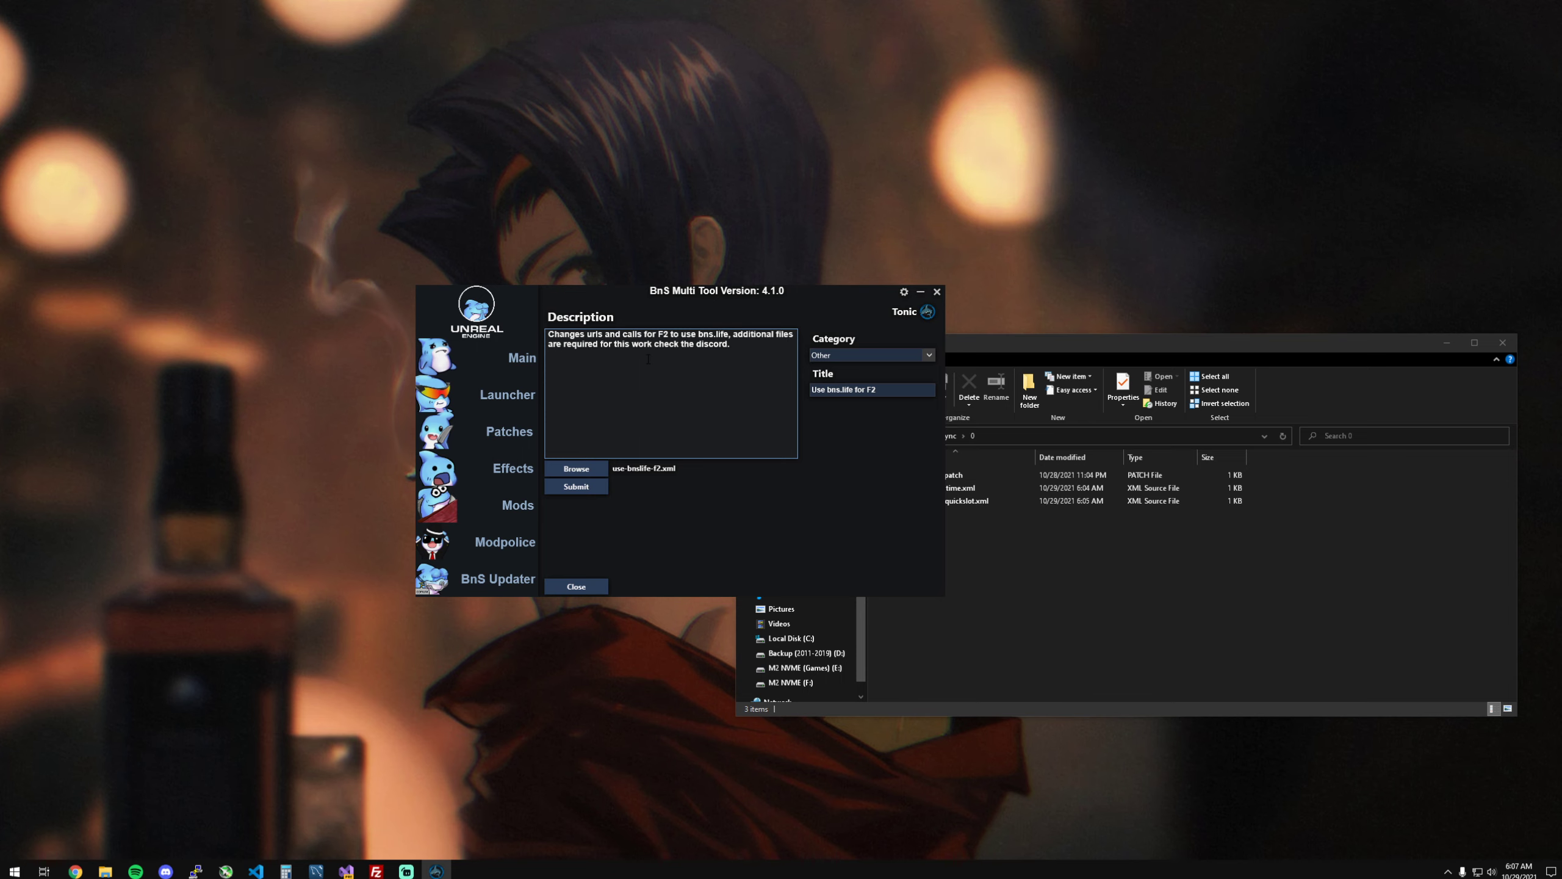
click(576, 586)
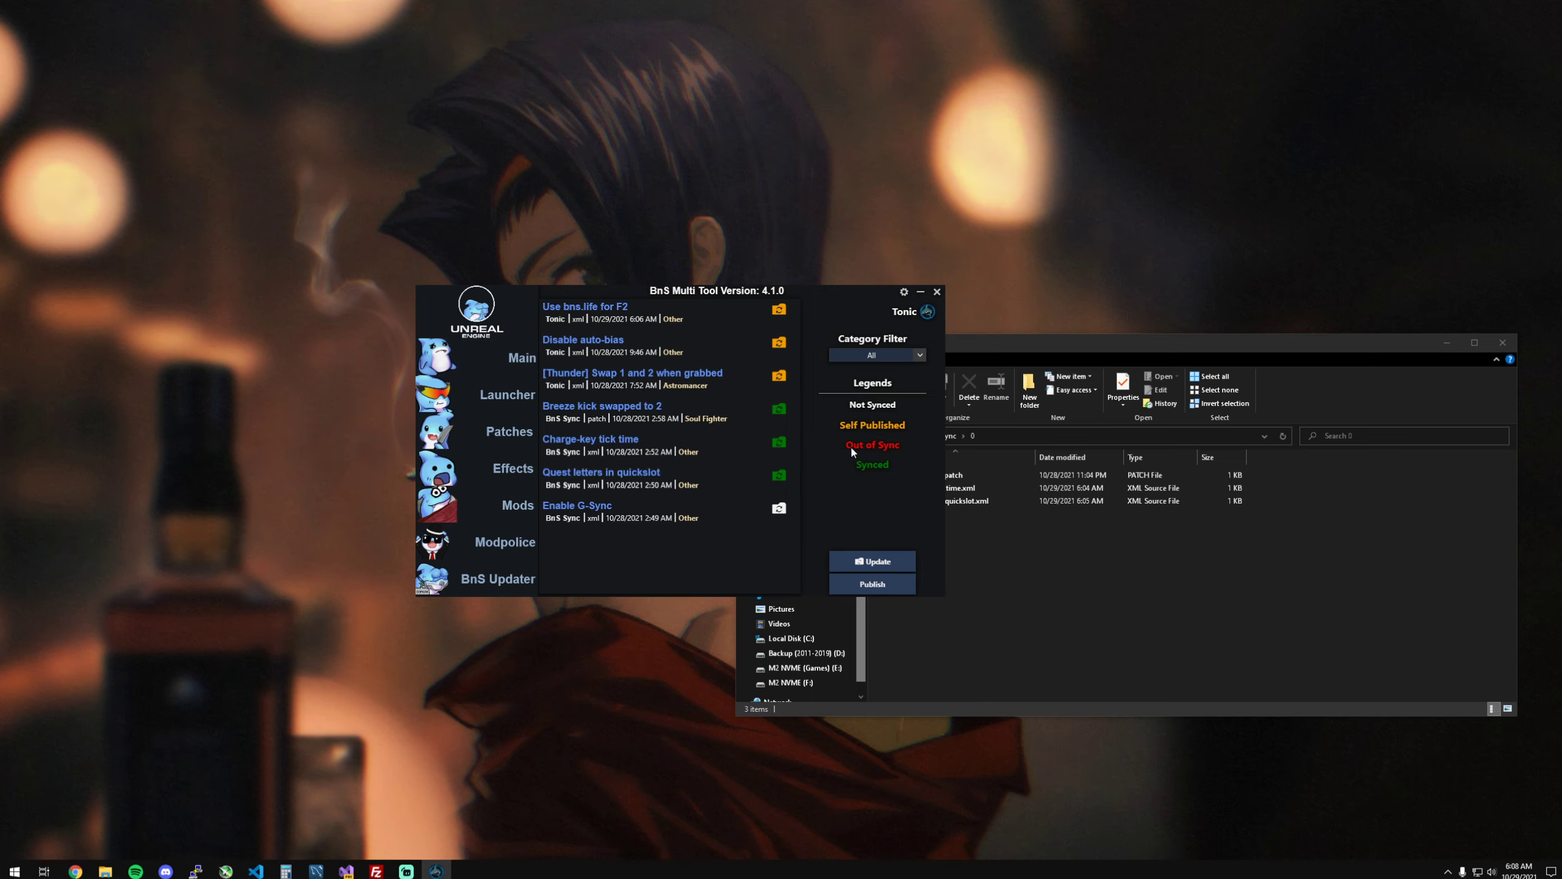
Step: Open the publishing form again, check the sync folder in File Explorer, and return to the list of published entries in BnS Multi Tool
click(878, 591)
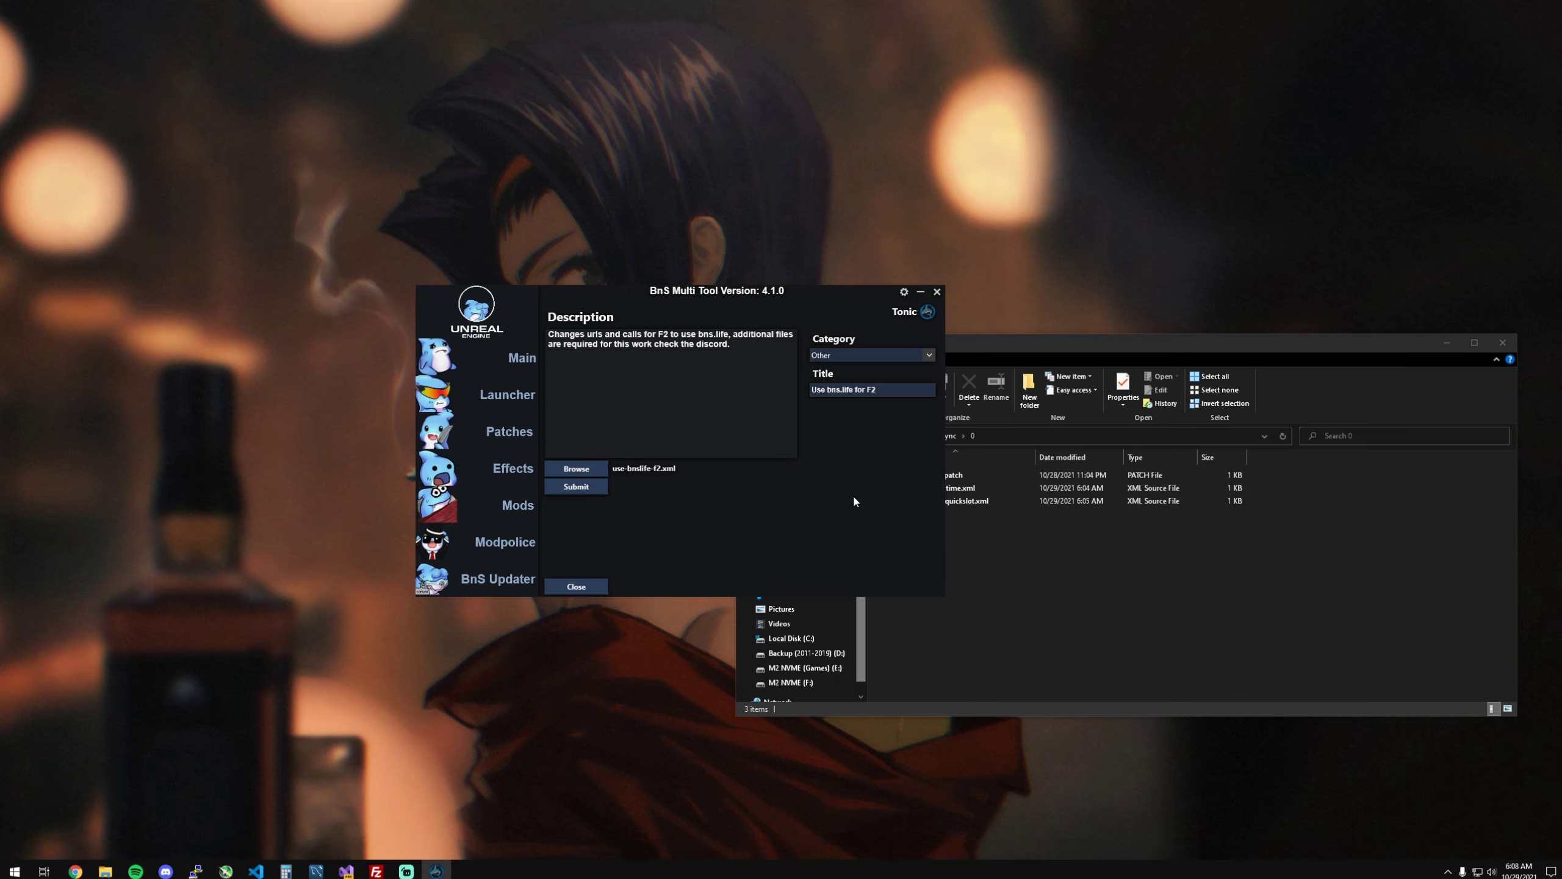
click(1140, 632)
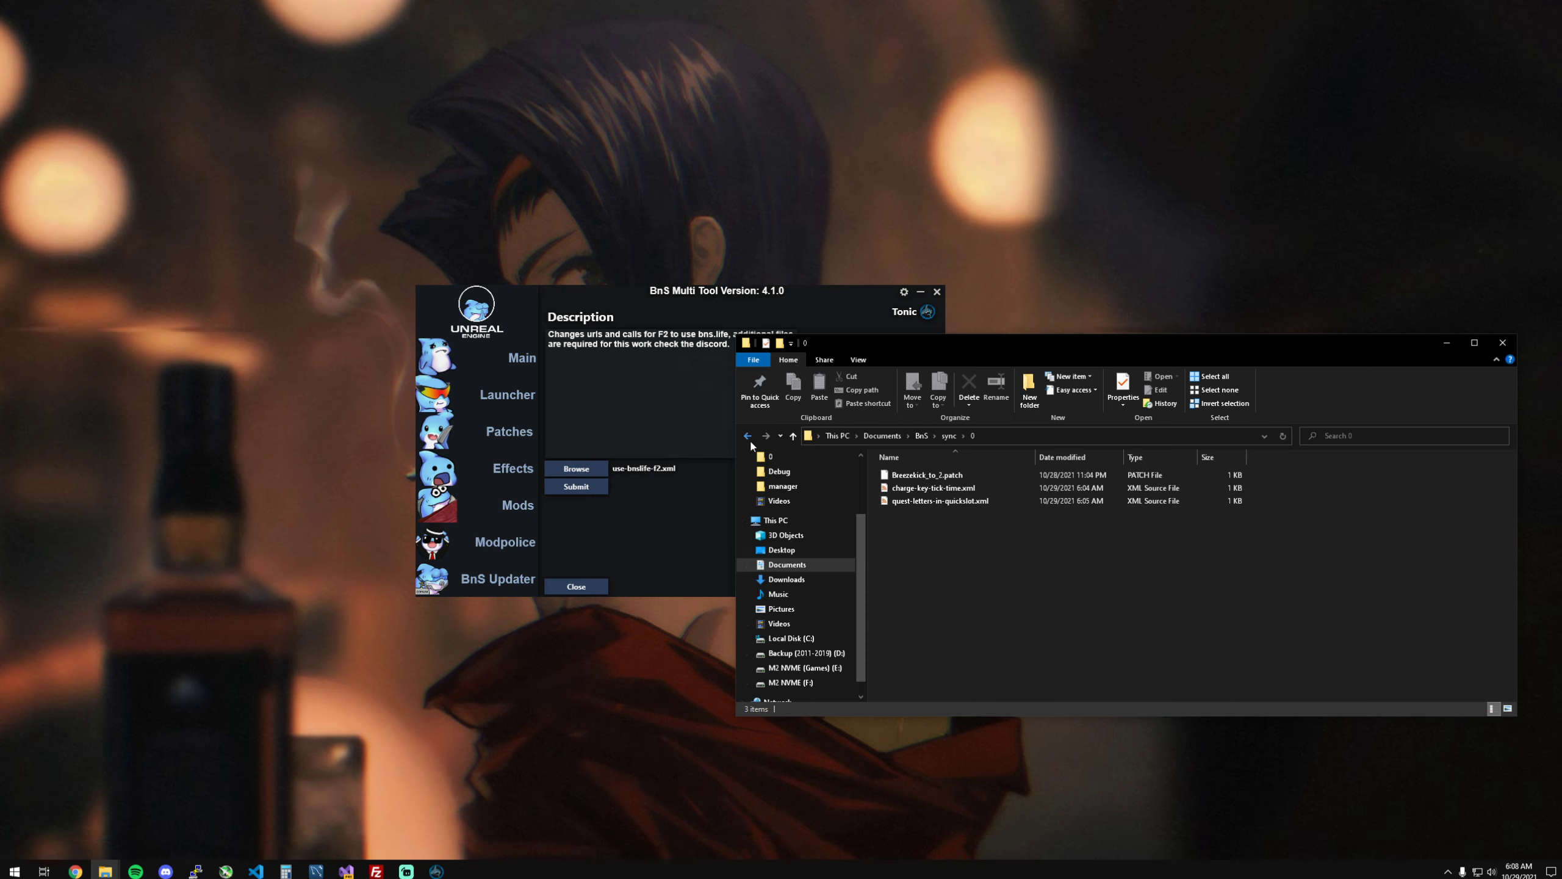
click(609, 298)
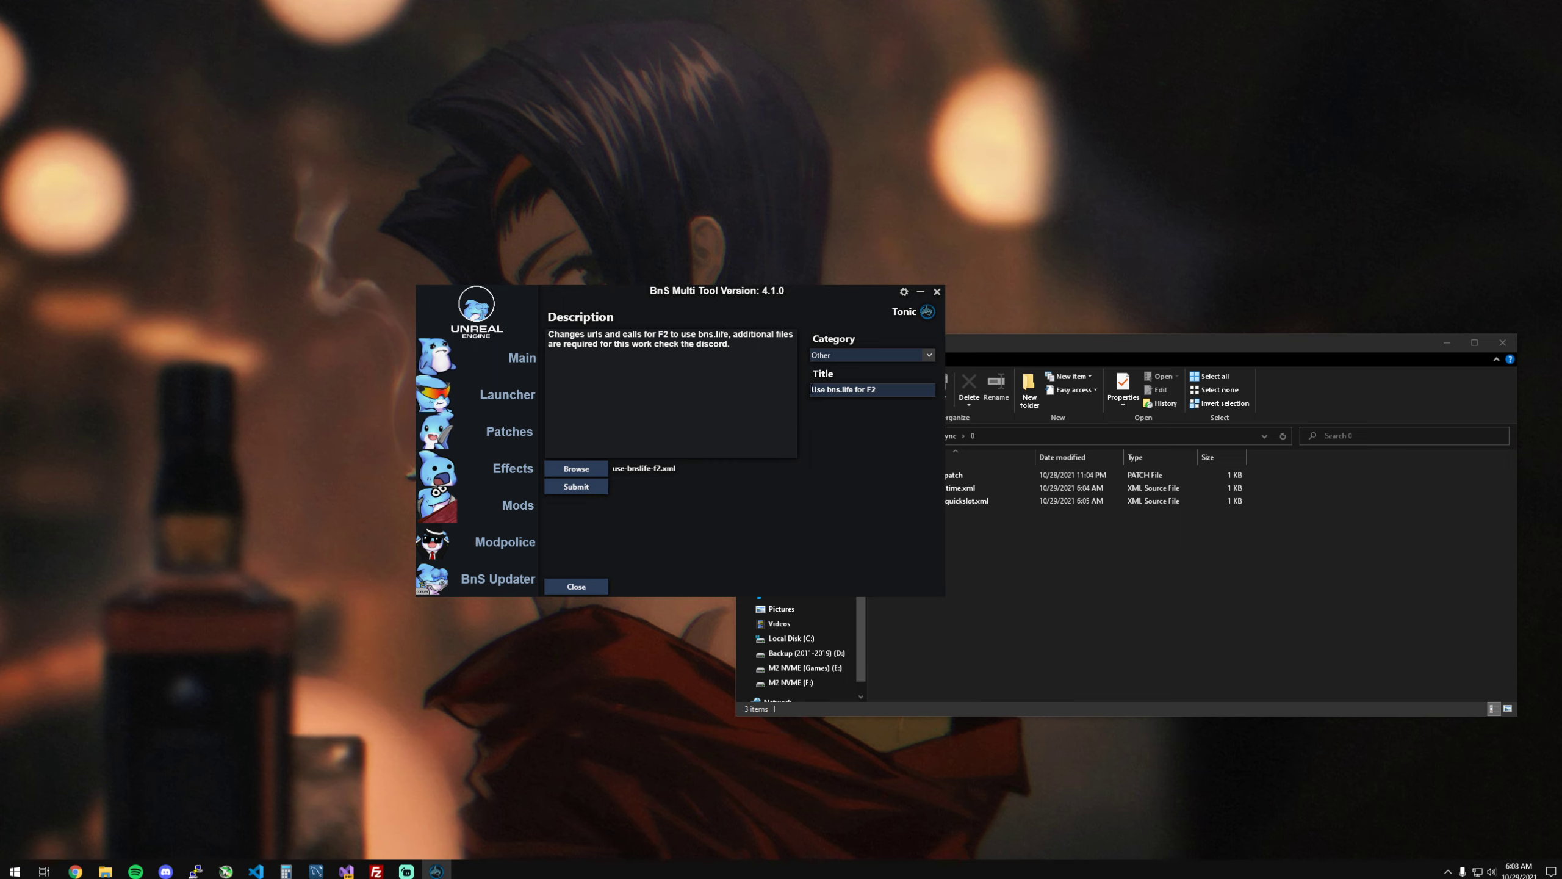
click(589, 588)
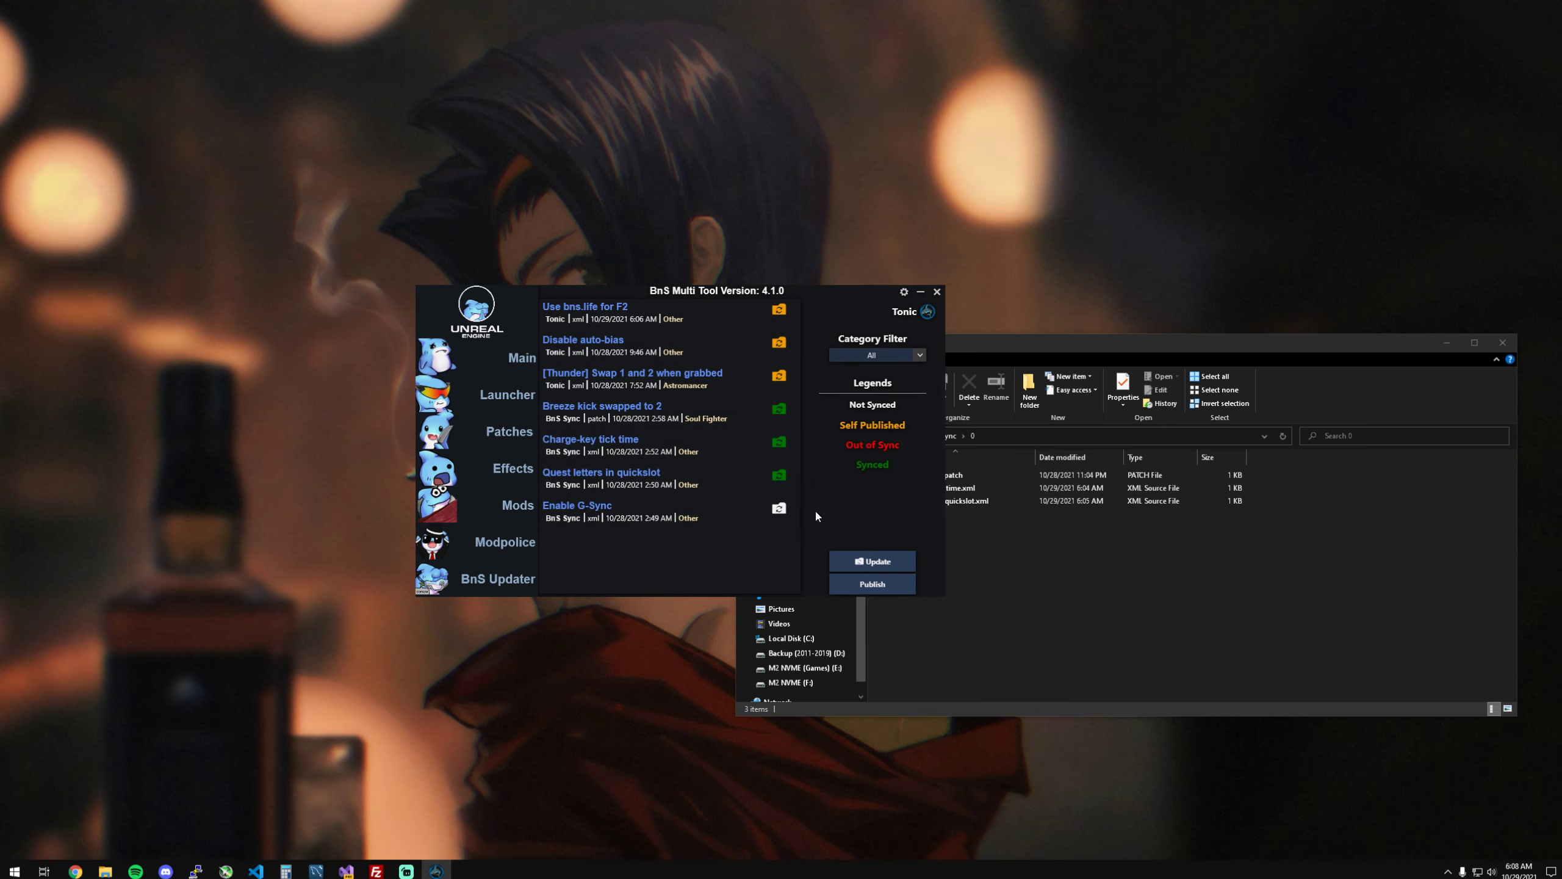